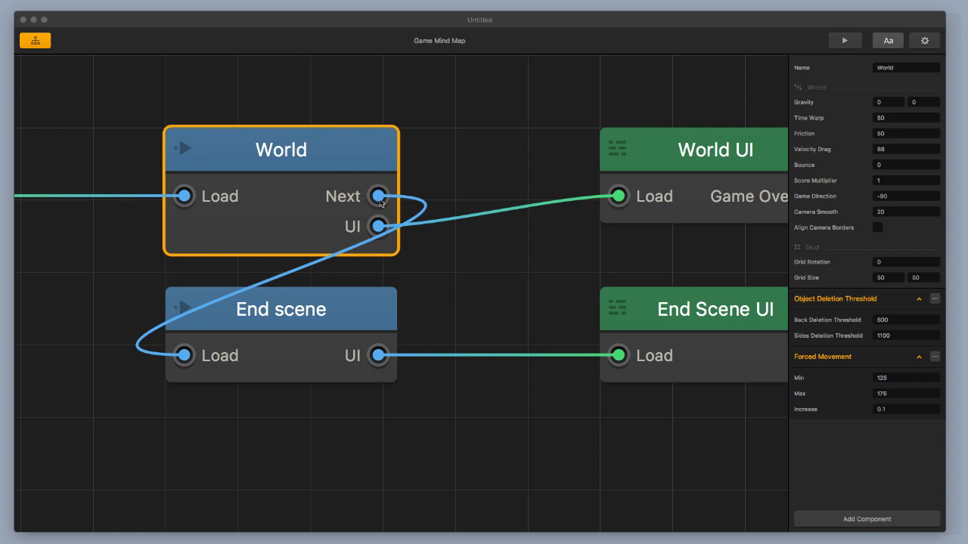
Open the End scene world, examine its Start and 1 sections, and return to the mind map.
click(315, 319)
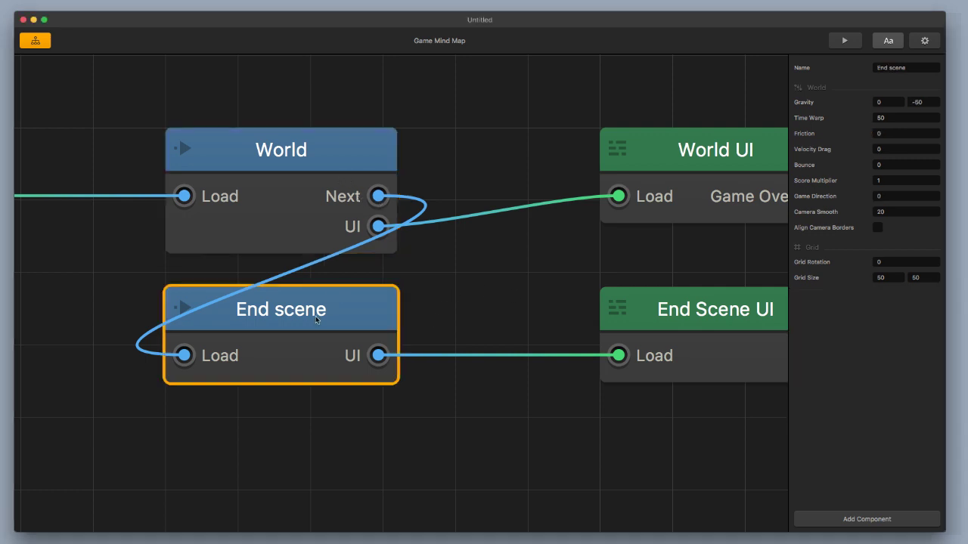
double_click(316, 316)
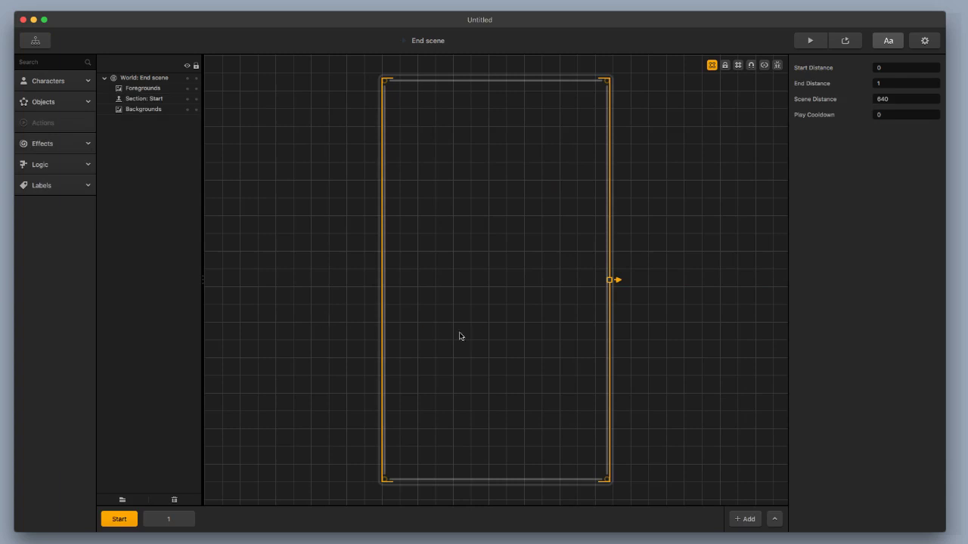
click(189, 519)
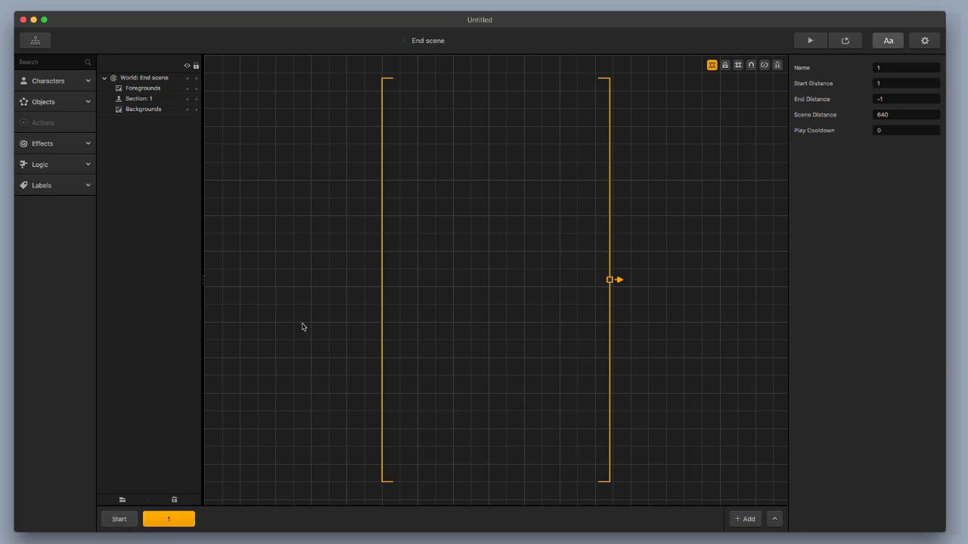
click(115, 520)
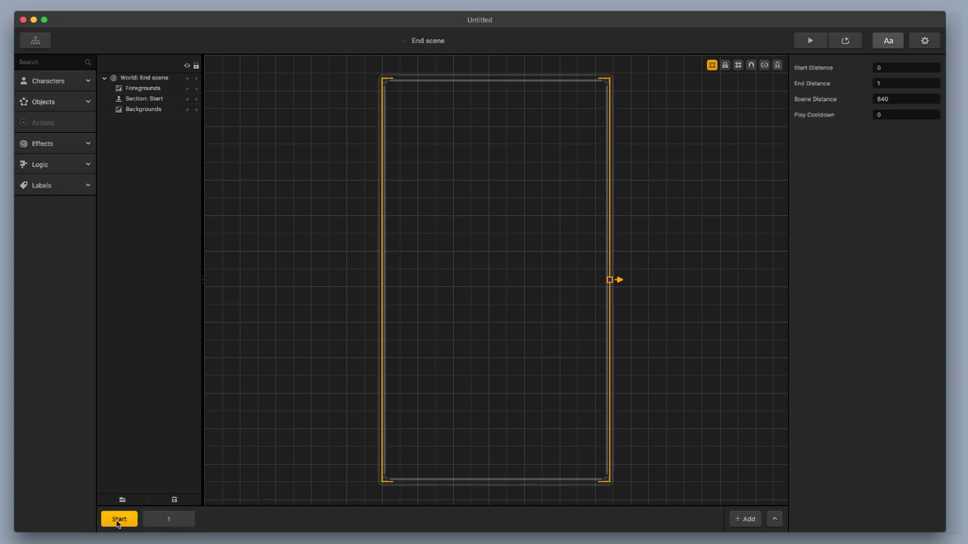
click(36, 42)
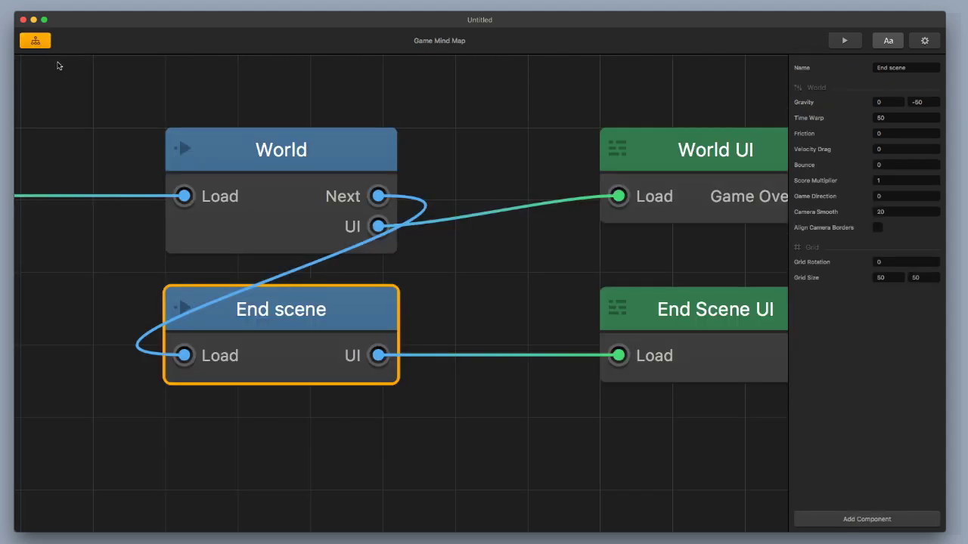
Add the orange triangle image to End Scene UI, enlarge it to about 3.5 by 1.9 scale, centre it, and return to the mind map.
double_click(698, 306)
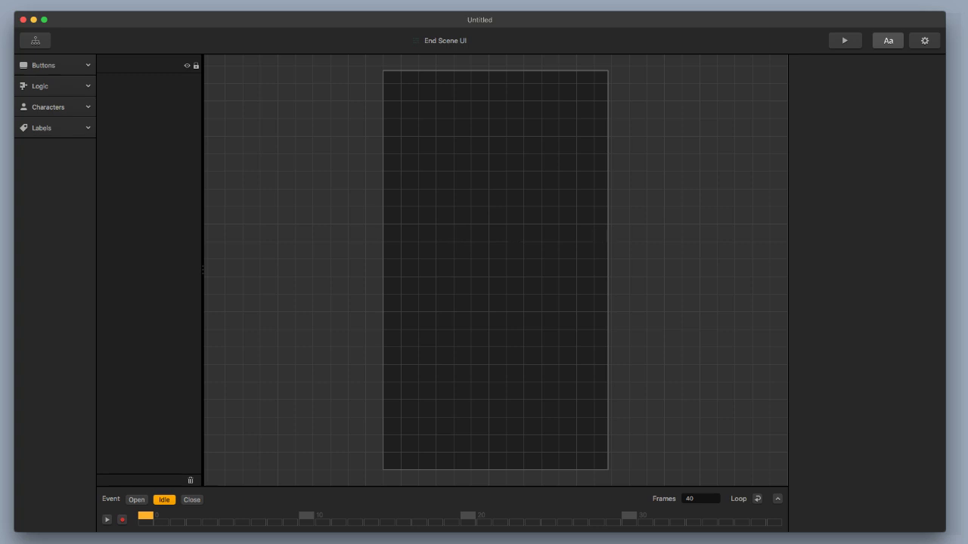
drag(907, 208, 557, 382)
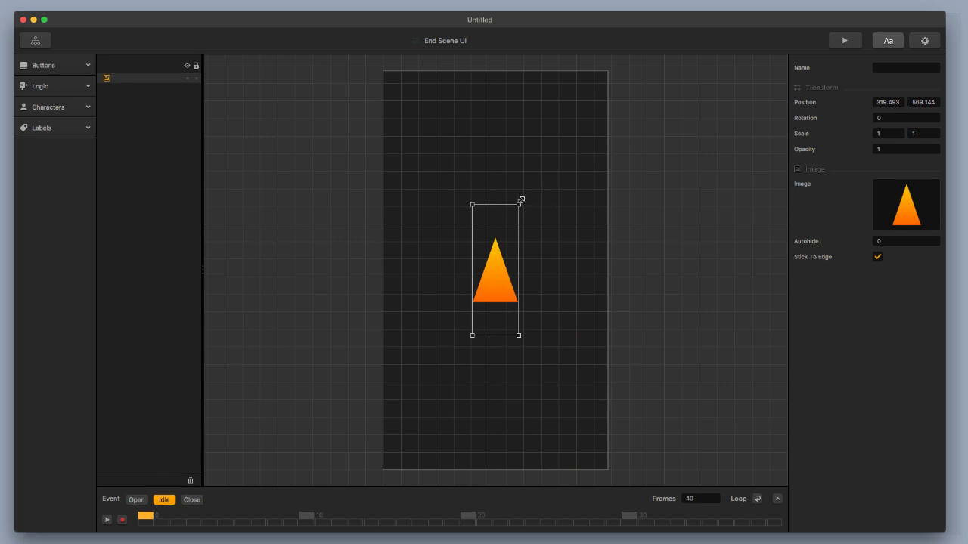
drag(519, 204, 632, 91)
drag(592, 207, 514, 278)
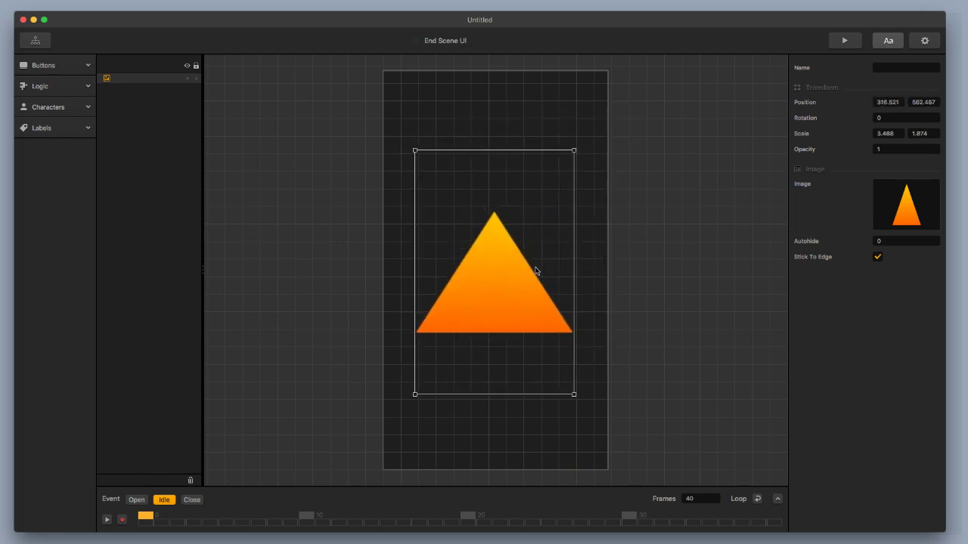
click(35, 41)
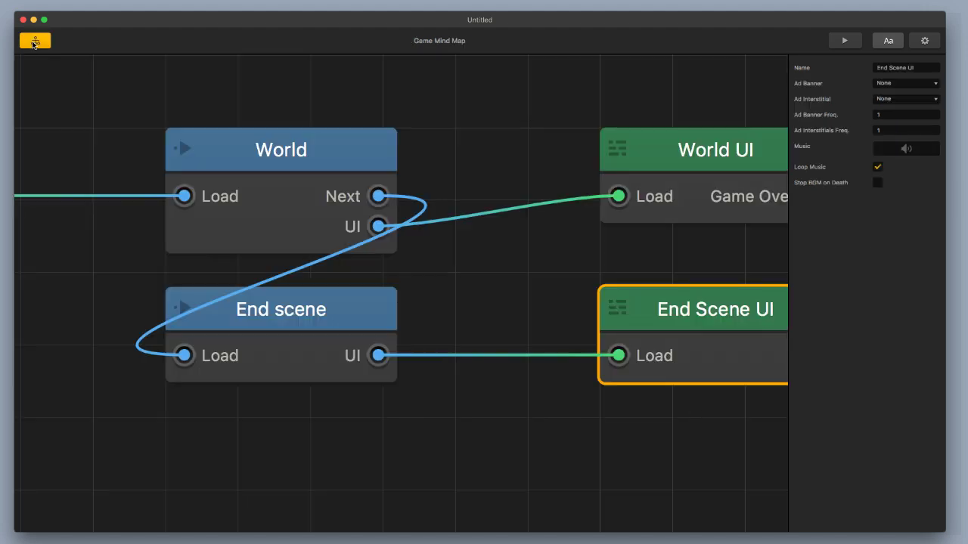
Open the World scene and inspect the Next trigger across the upper end of the Start section.
double_click(302, 155)
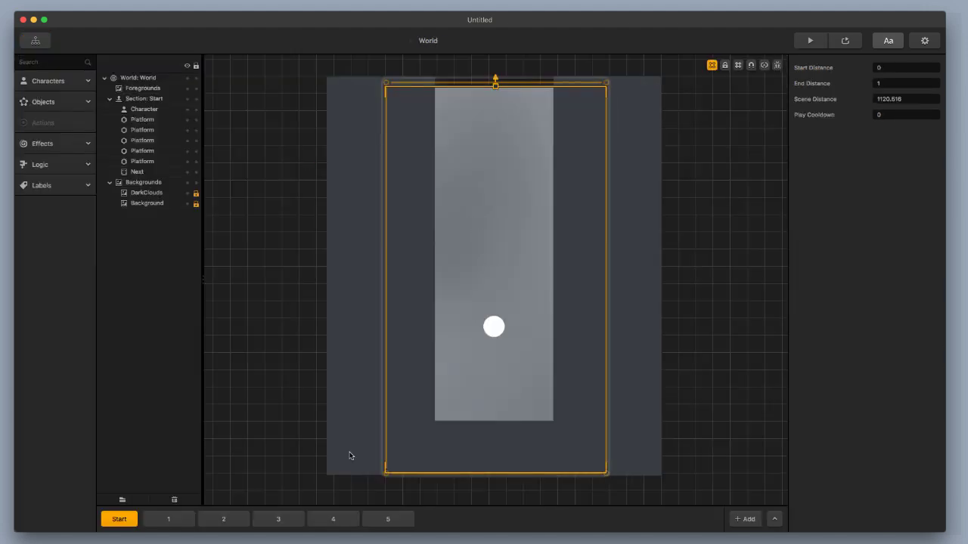
click(137, 172)
drag(573, 115, 392, 134)
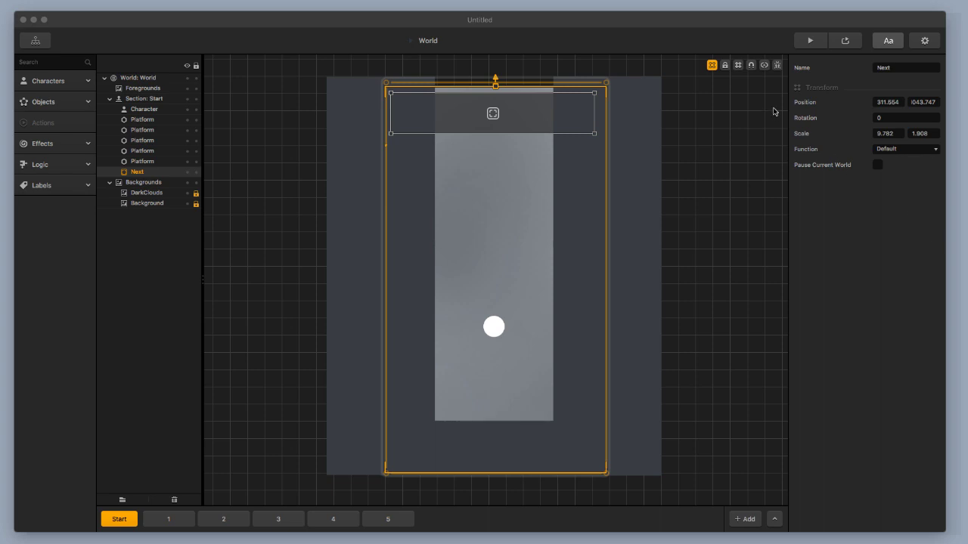
Preview the game with debug view enabled and start playing from the main menu.
click(806, 42)
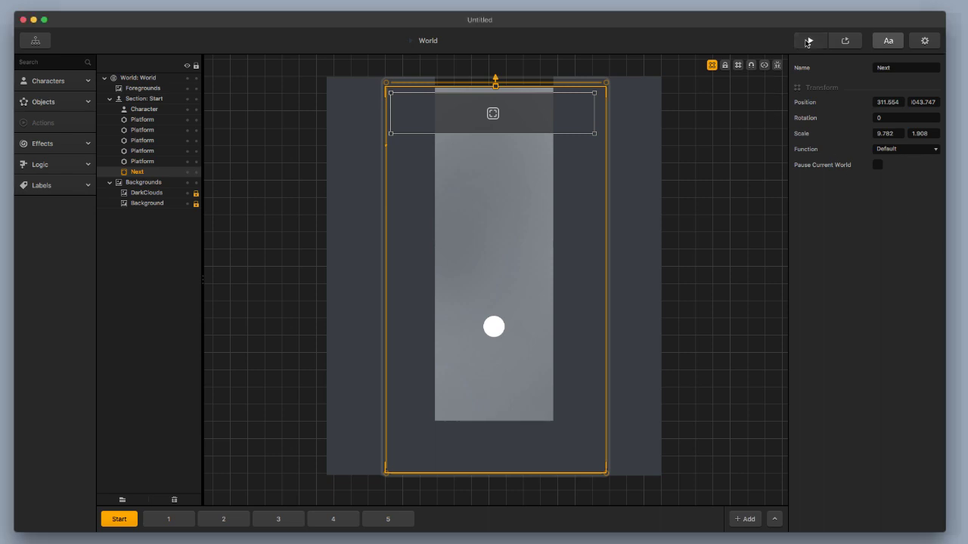
click(806, 43)
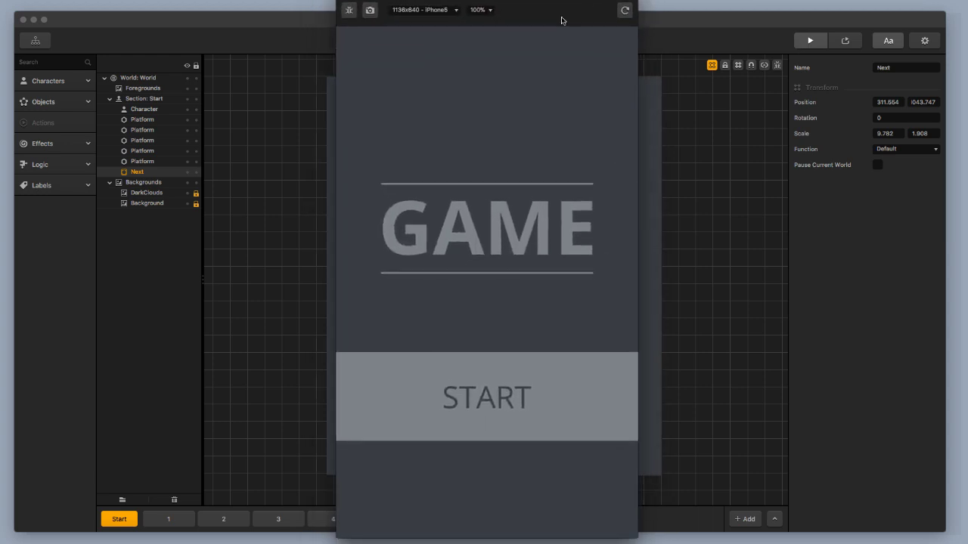
click(349, 9)
click(516, 412)
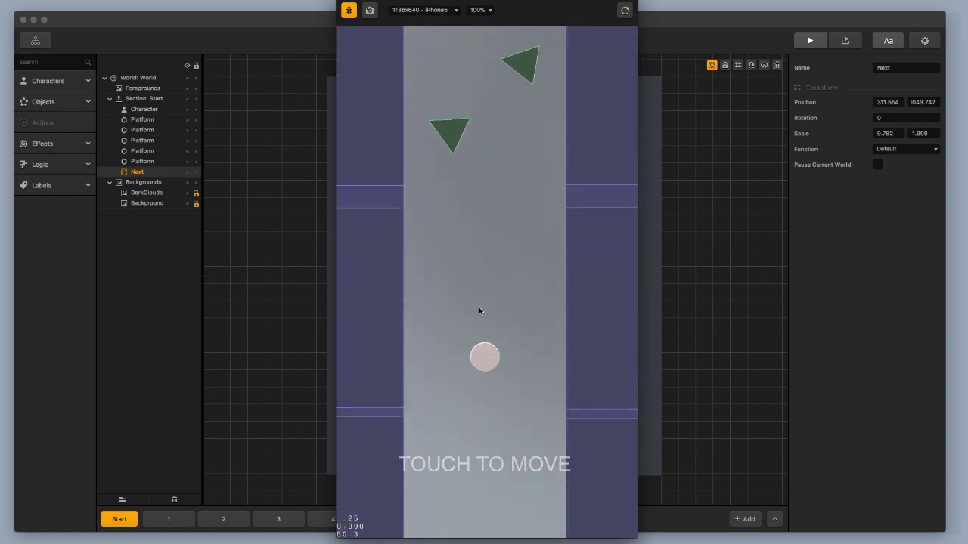
Disable debug view, restart the preview, and start the game again from its main menu.
click(349, 11)
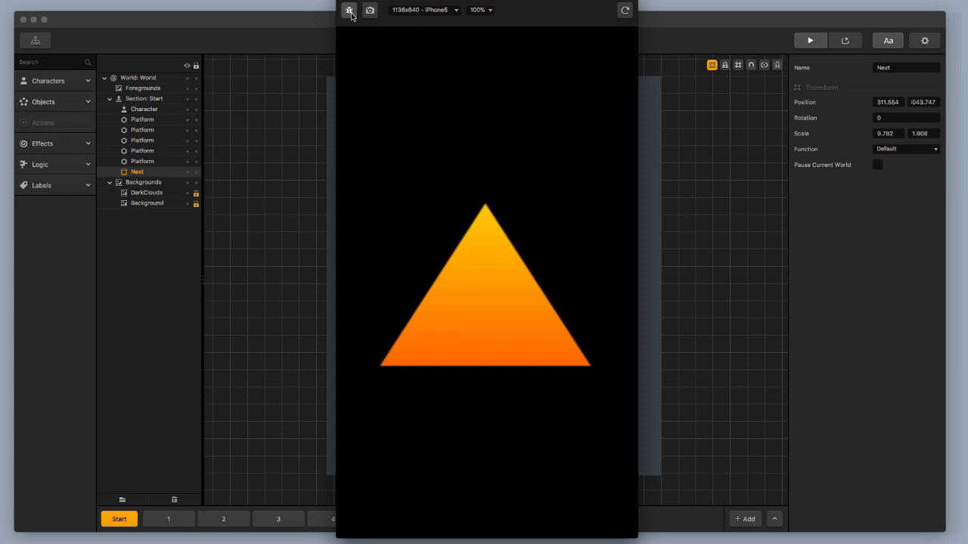
click(623, 12)
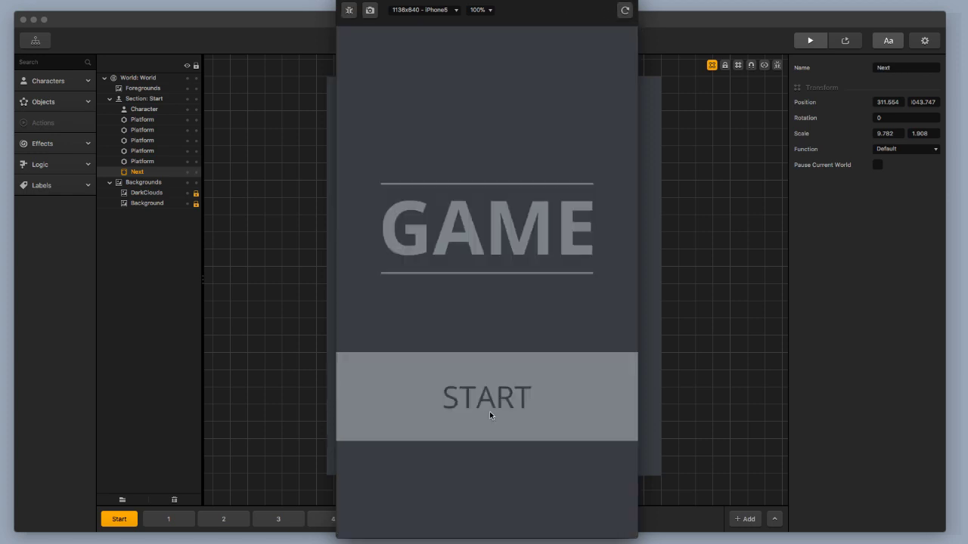
click(490, 411)
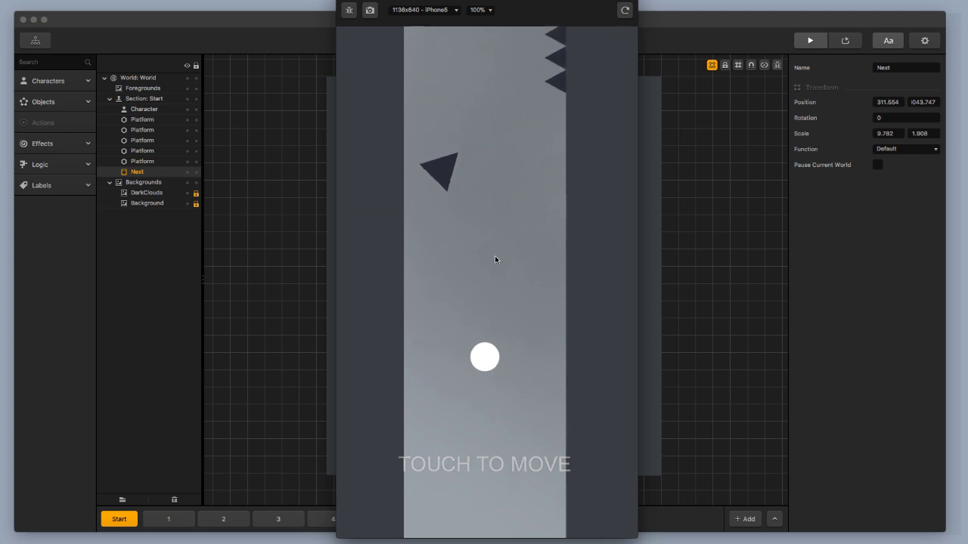
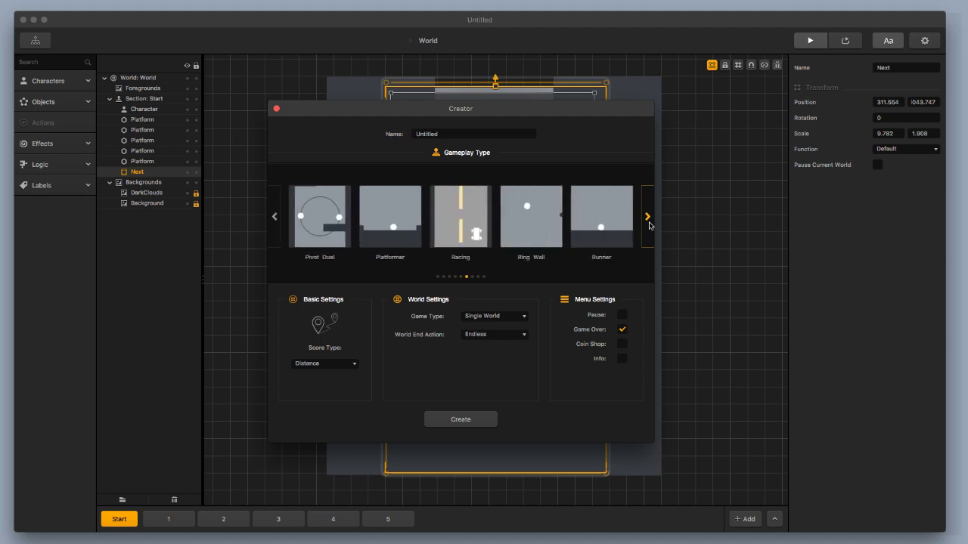
Create a new game with a single endless world, distance scoring and a Game Over menu, and show its mind map.
click(465, 419)
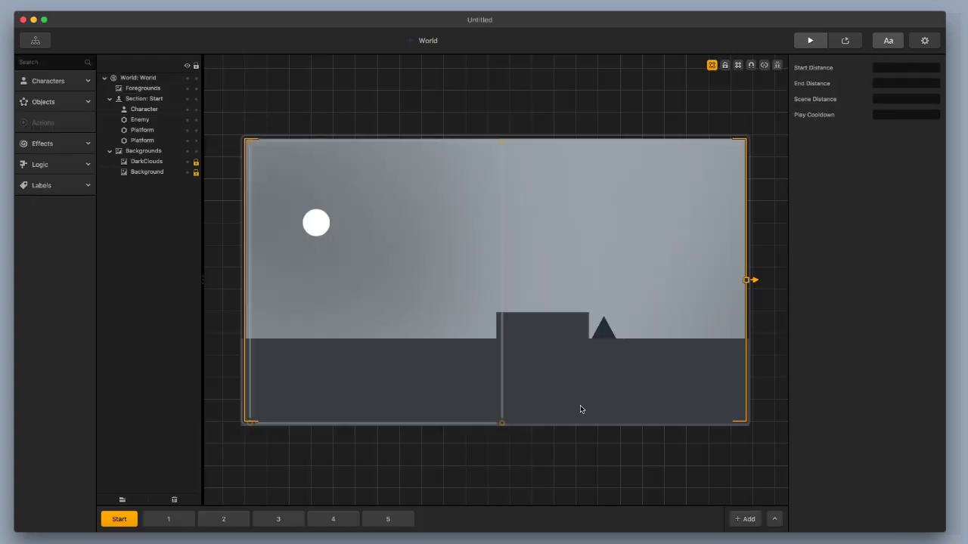
click(36, 41)
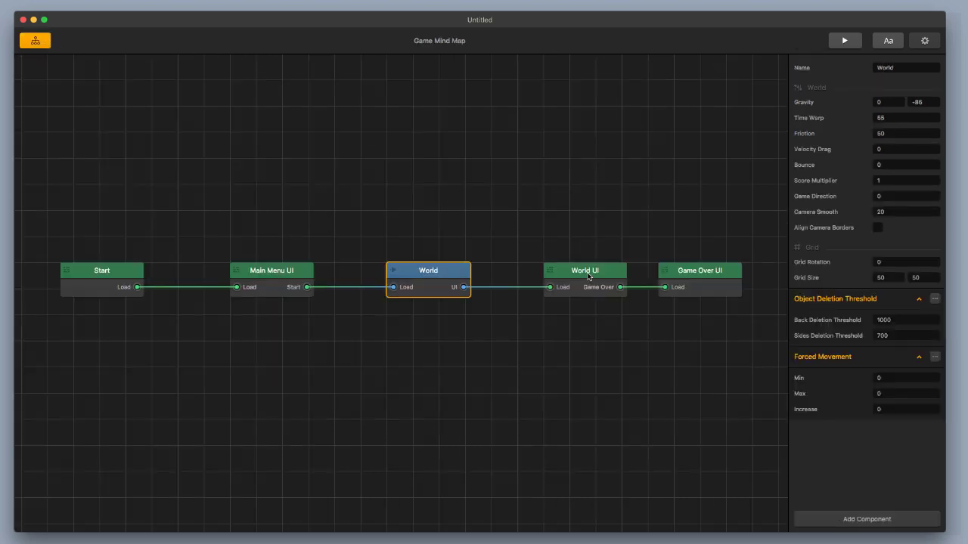
Move the World and World UI nodes closer to Main Menu UI, and place a duplicate of World UI before Game Over UI.
drag(588, 277, 527, 275)
drag(452, 274, 397, 273)
drag(529, 273, 478, 272)
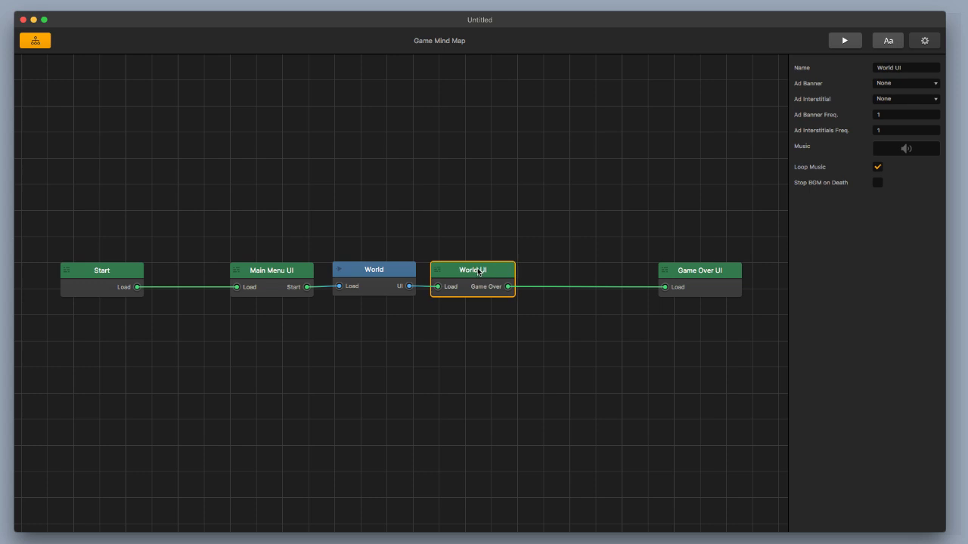
key(super+d)
drag(479, 233, 596, 271)
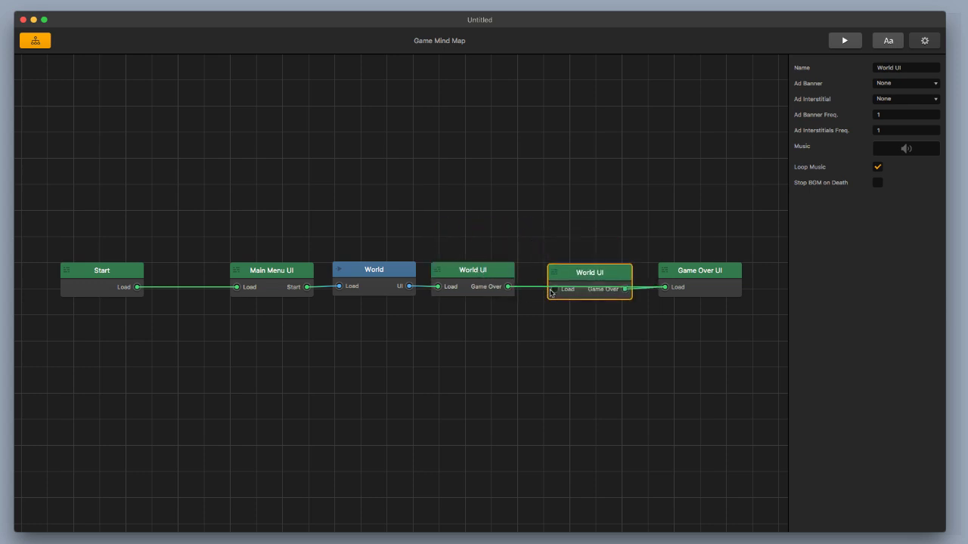
Delete the Game Over event from the original World UI and return to the mind map.
double_click(500, 274)
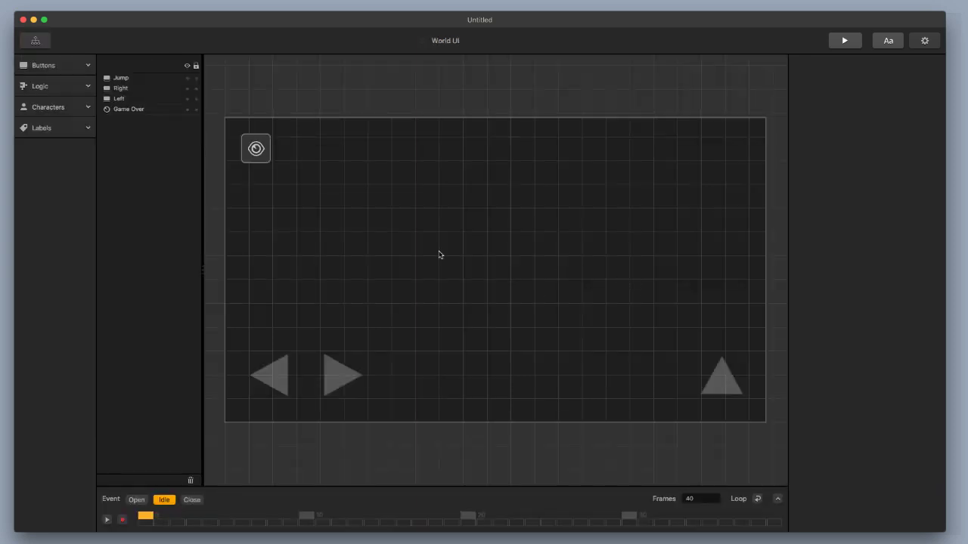
click(257, 156)
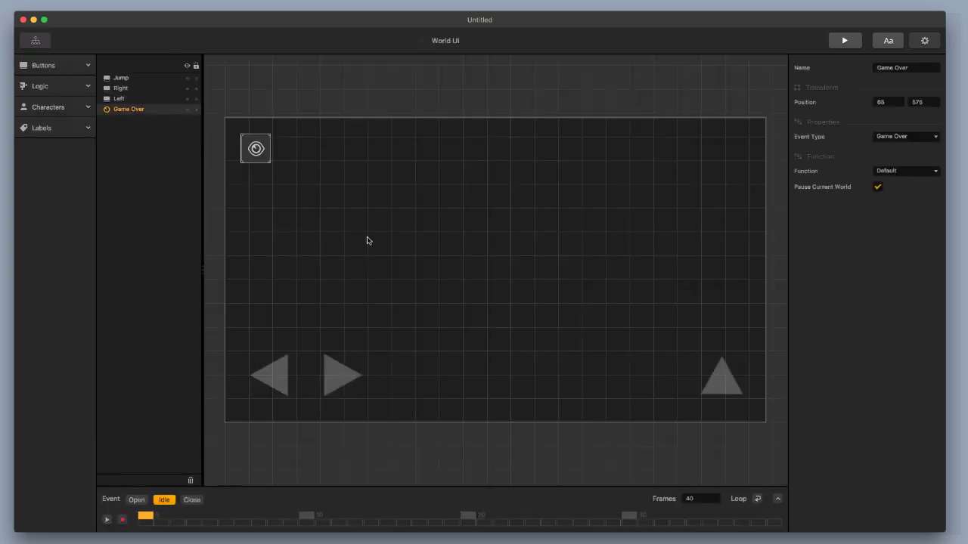
key(Delete)
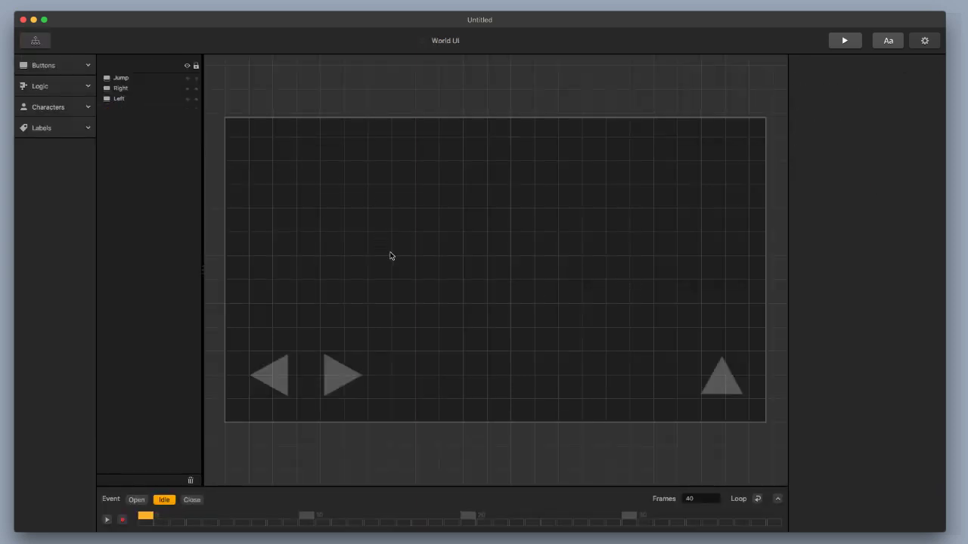
click(331, 381)
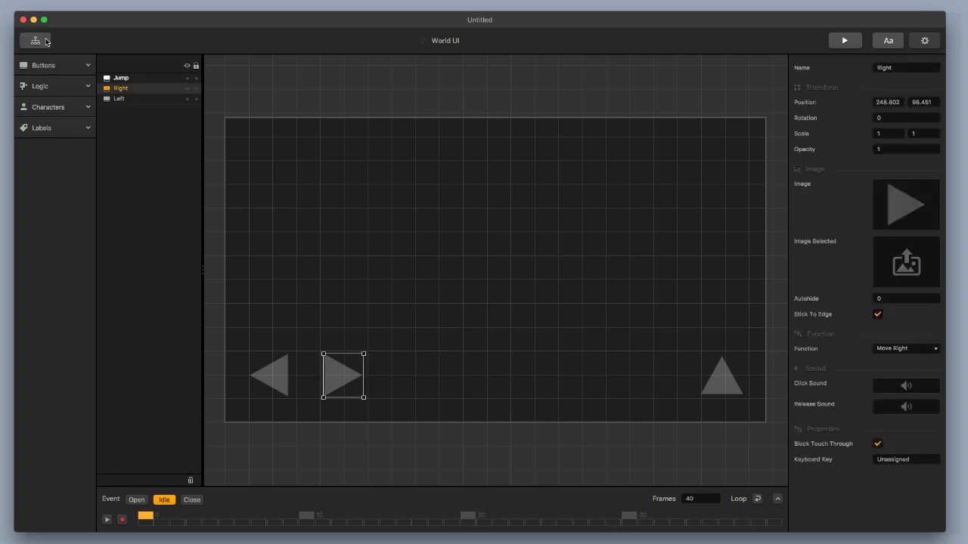
click(35, 40)
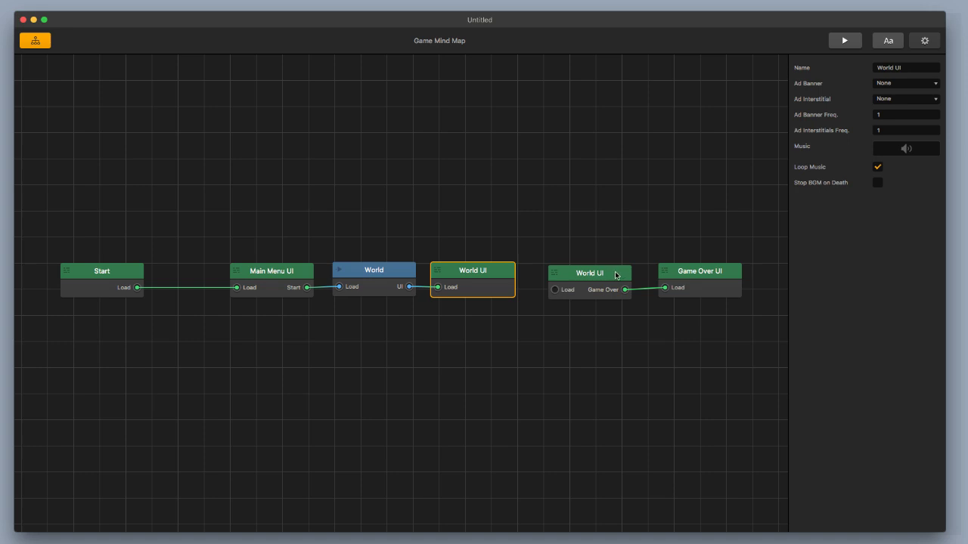
Swap the two World UI nodes, linking World to the one with Game Over and its Game Over output to the other.
drag(493, 272, 607, 211)
drag(409, 287, 579, 270)
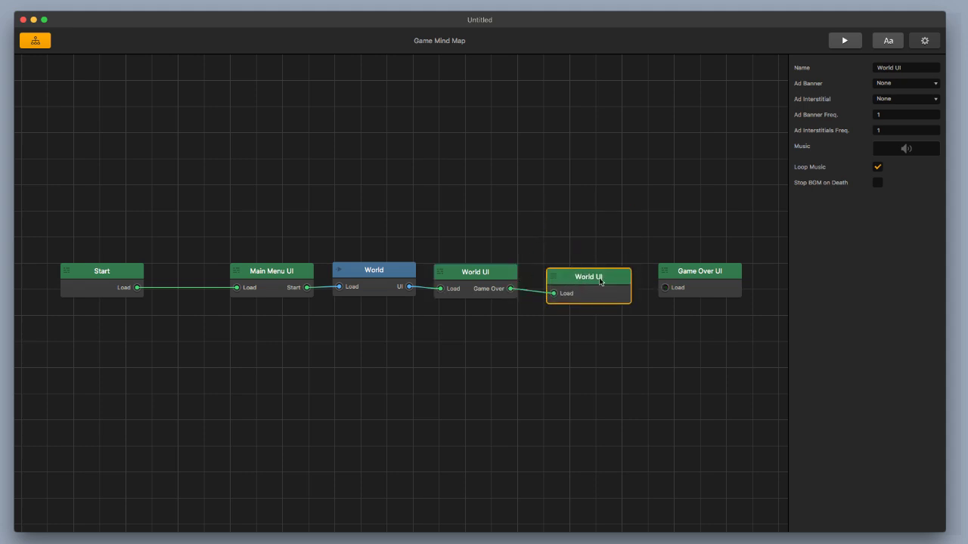
Open the second World UI and delete its Right, Left and Jump buttons.
double_click(601, 275)
click(344, 368)
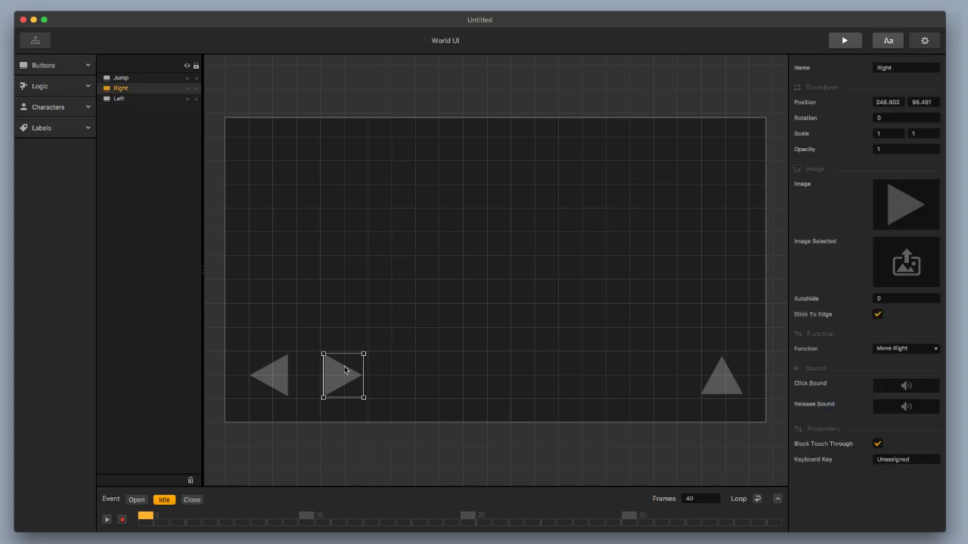
key(Delete)
click(273, 387)
key(Delete)
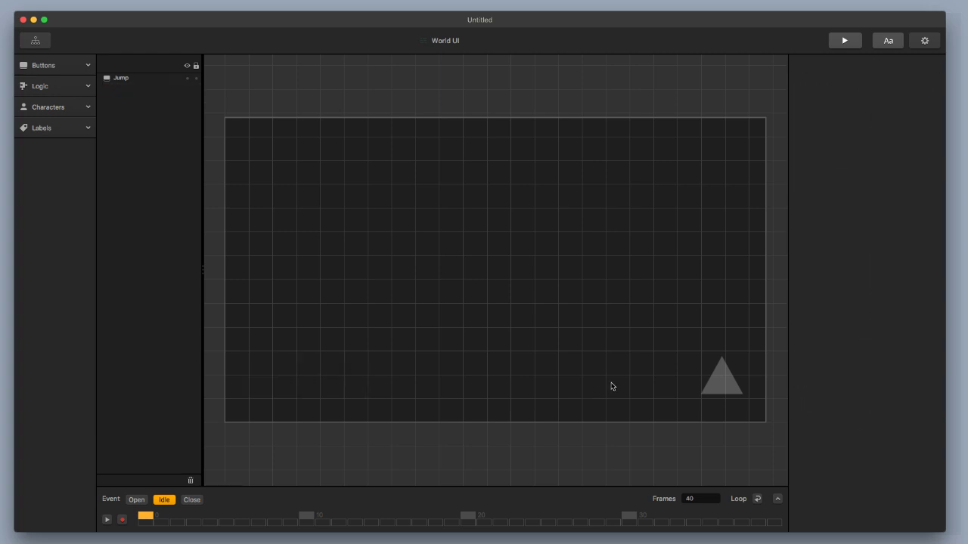
click(714, 382)
key(Delete)
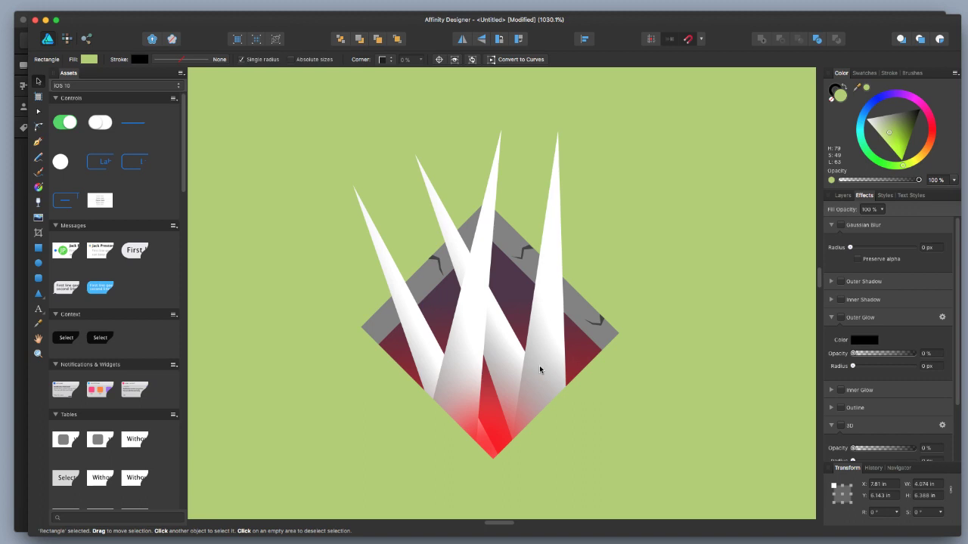
In Affinity Designer, move the light green and pale grey background rectangles away from the level artwork around the white spikes.
scroll(540, 369, down, 5)
scroll(558, 371, up, 4)
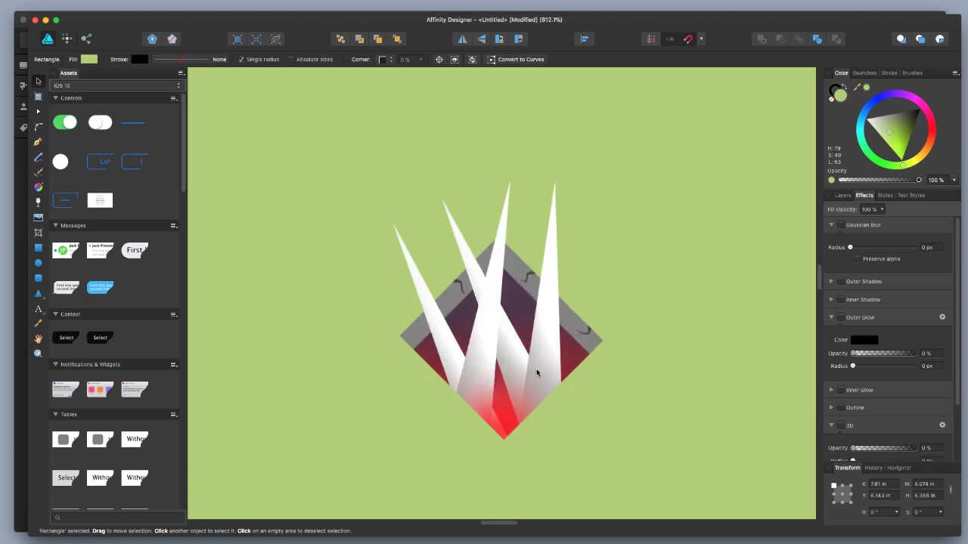
scroll(537, 372, down, 5)
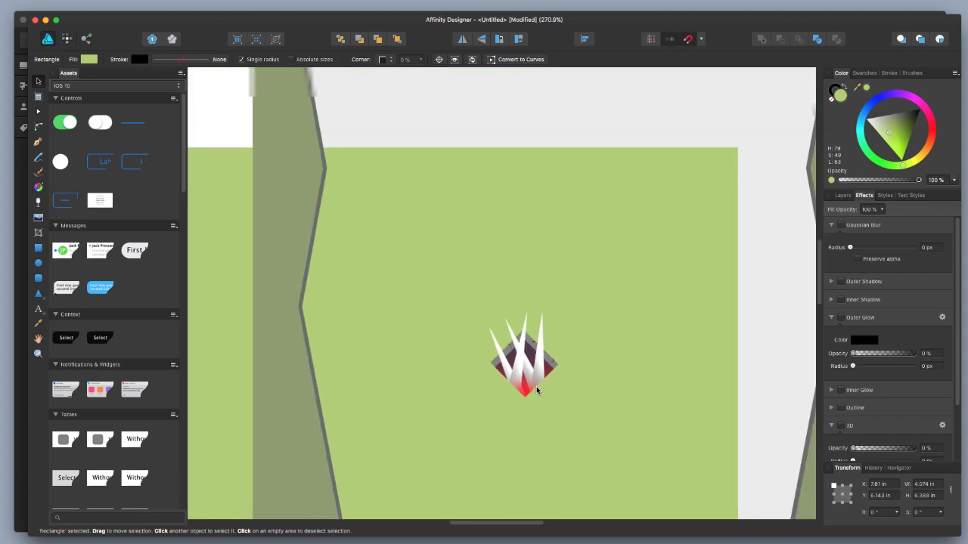
scroll(537, 390, down, 5)
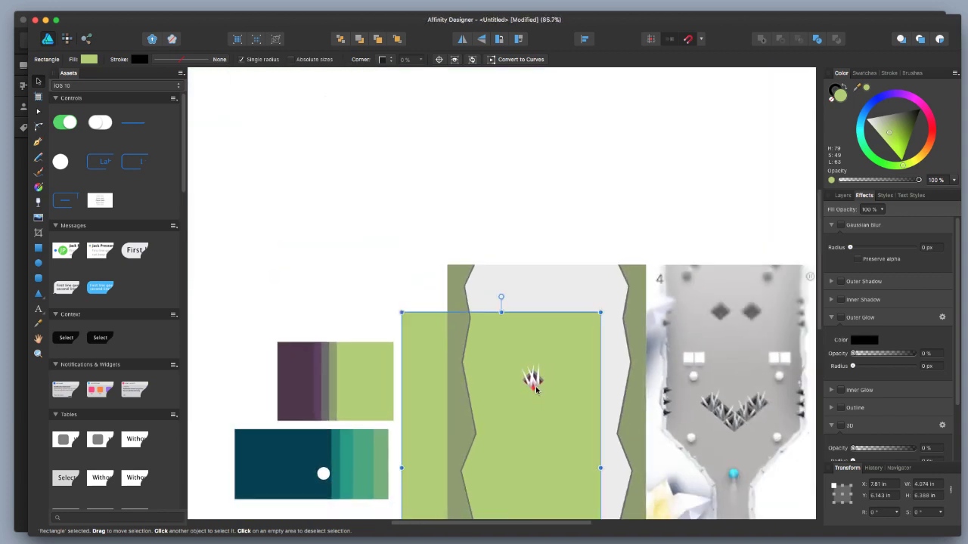
scroll(535, 390, up, 2)
drag(583, 355, 473, 469)
drag(559, 279, 550, 518)
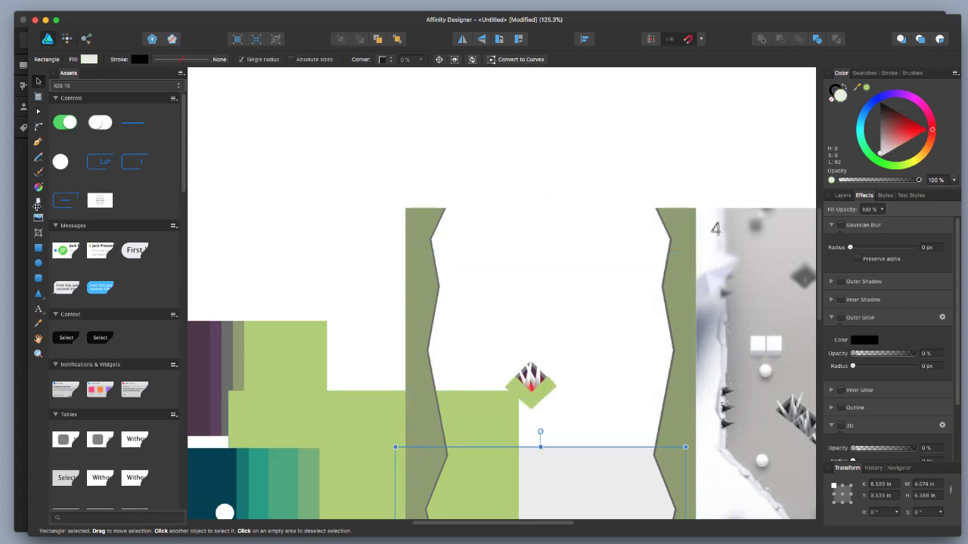
Draw a rectangle about 1.24 by 1.79 in above the spikes between the walls and fill it with light salmon red.
click(38, 248)
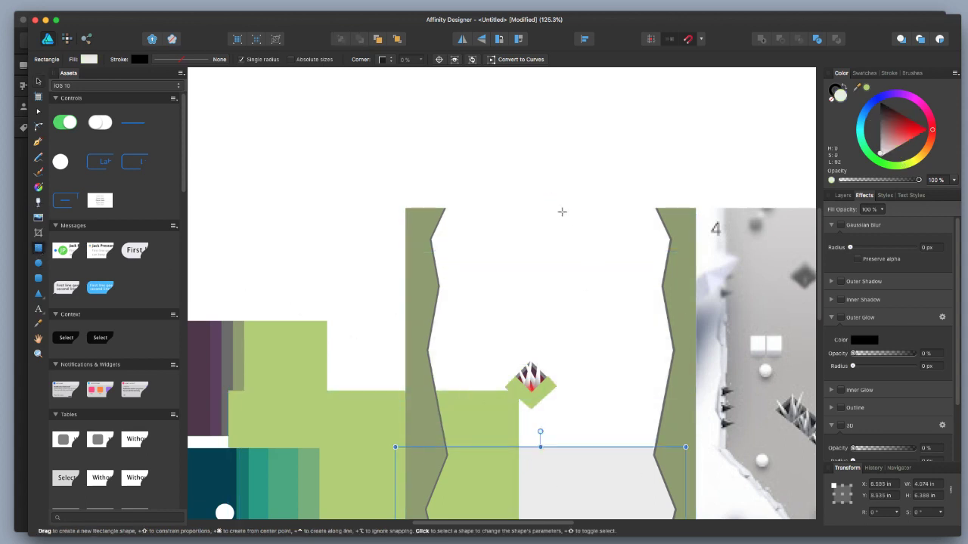
drag(504, 225, 593, 352)
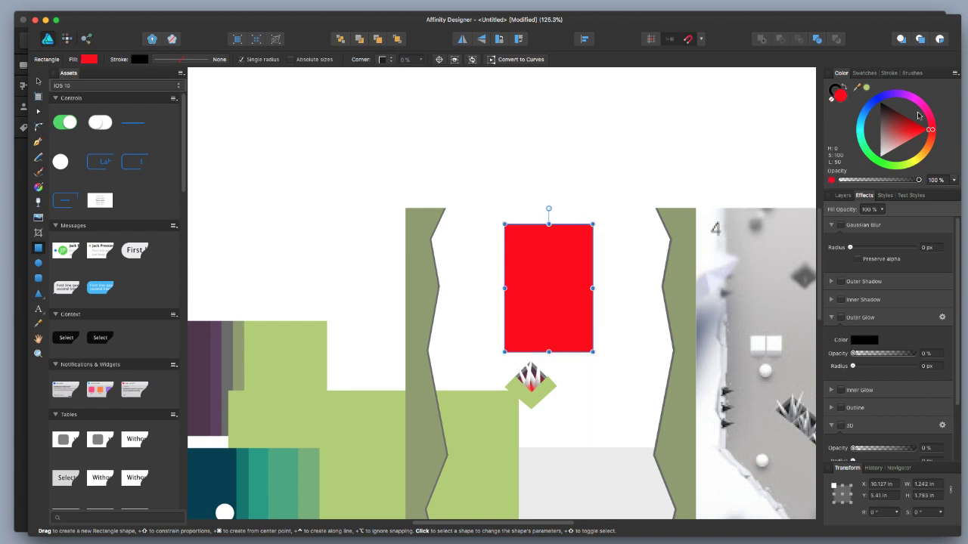
drag(927, 135, 905, 146)
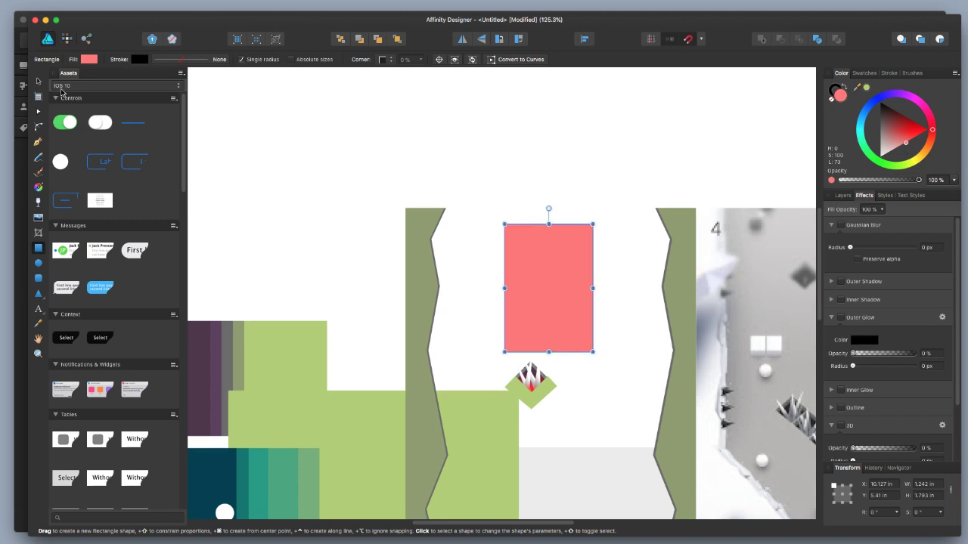
click(38, 309)
drag(494, 154, 518, 171)
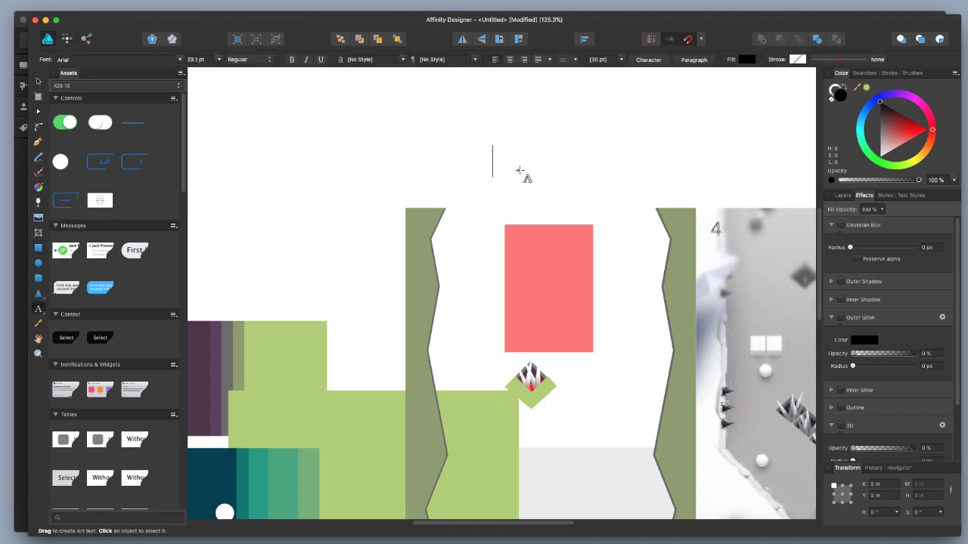
key(Escape)
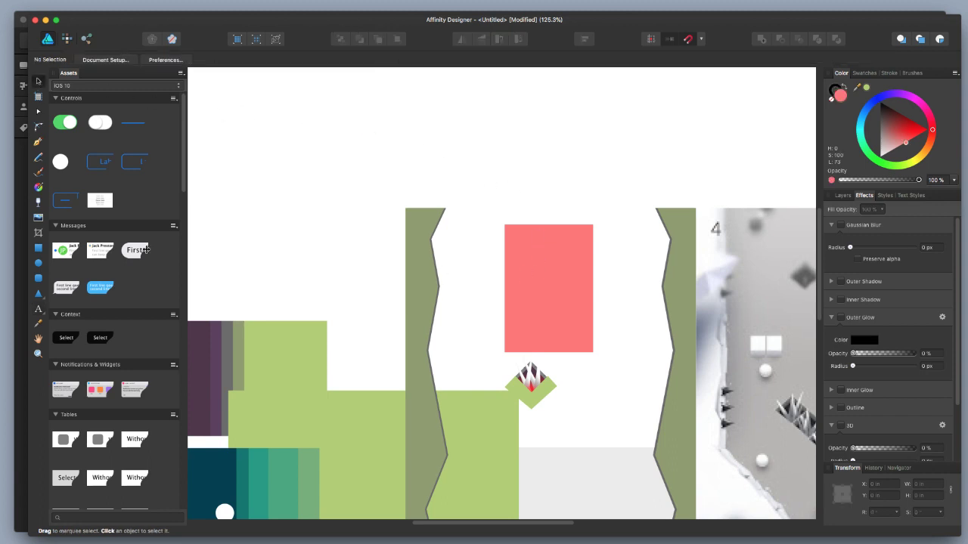
Add artistic text on the salmon rectangle reading "Continue Playing?".
click(38, 308)
drag(529, 251, 547, 264)
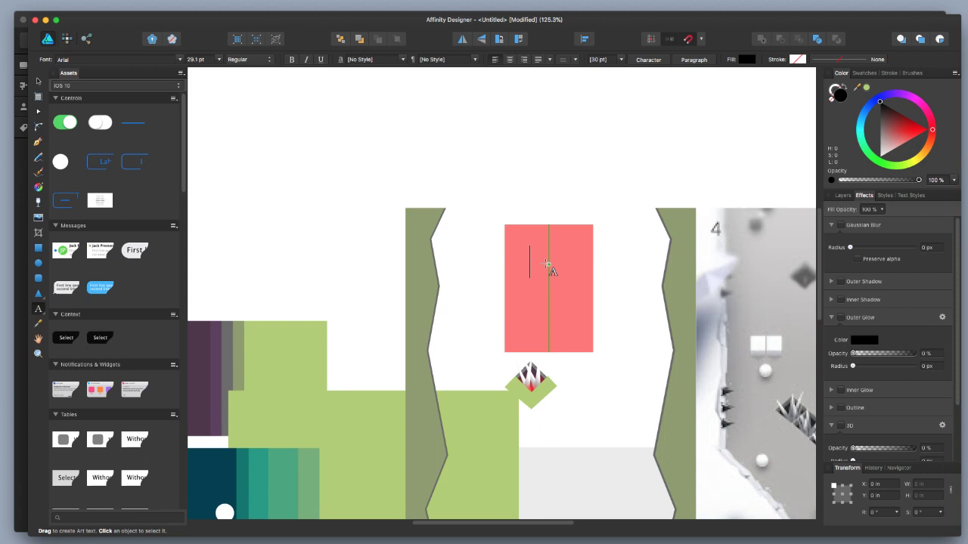
text(Cont)
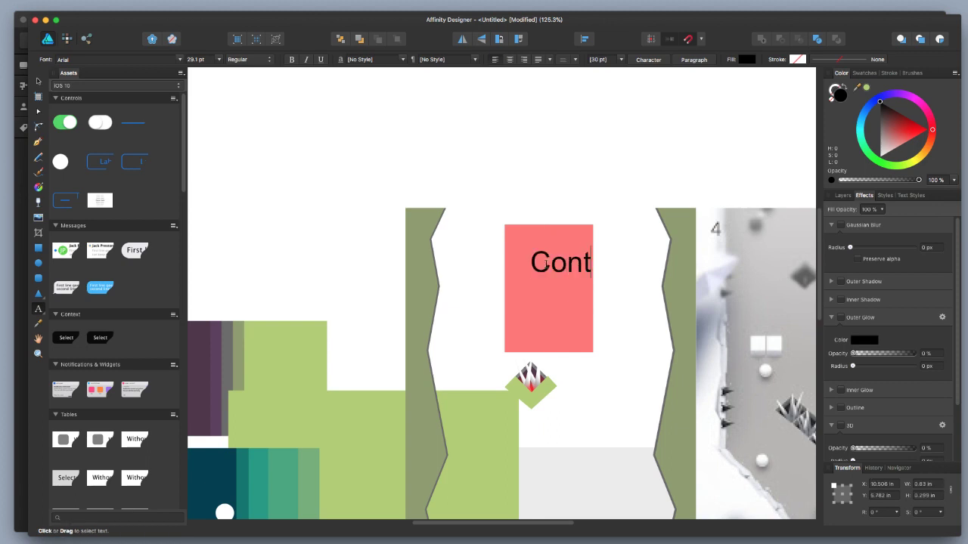
text(inue Play)
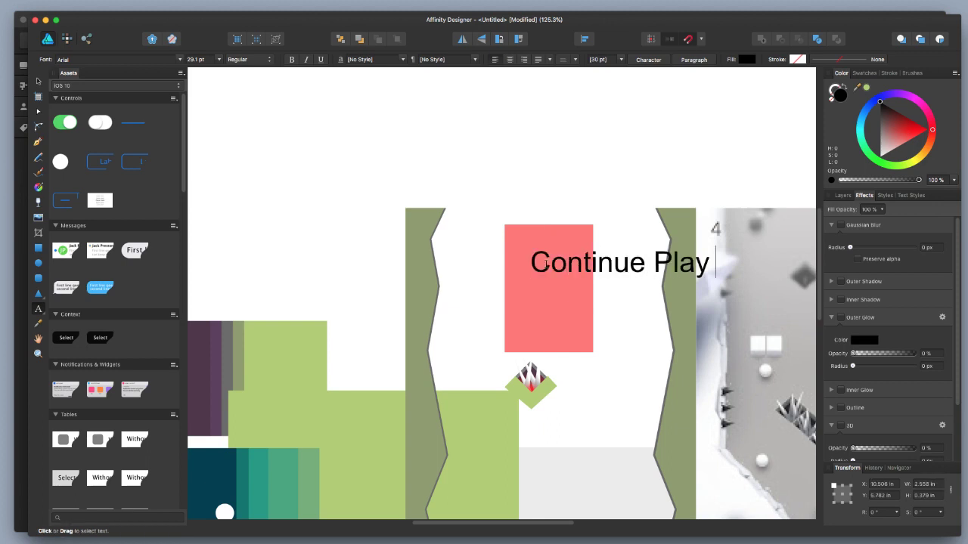
text(i)
key(BackSpace)
text(ing?)
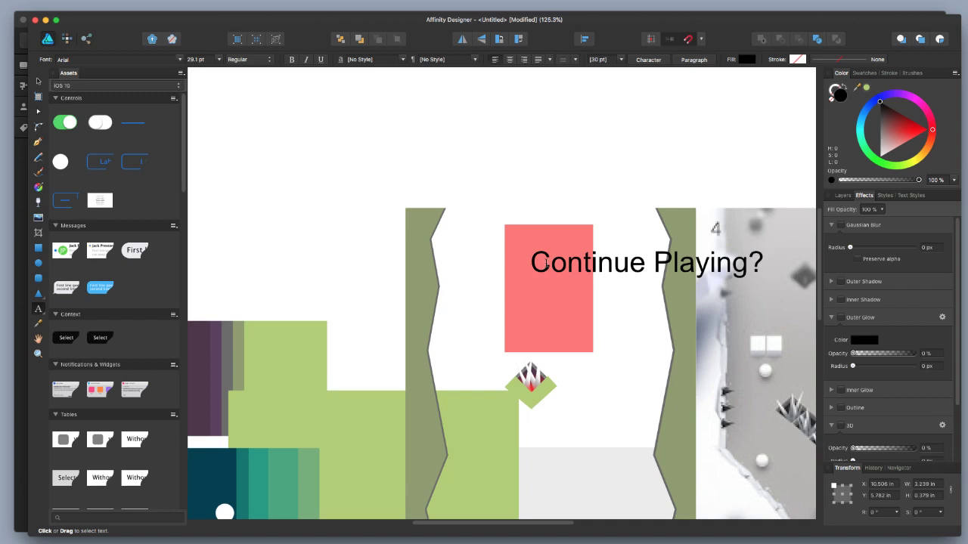
Extend the text with two more lines reading "Watch a video" and "and get another life".
key(Return)
text(Watch and)
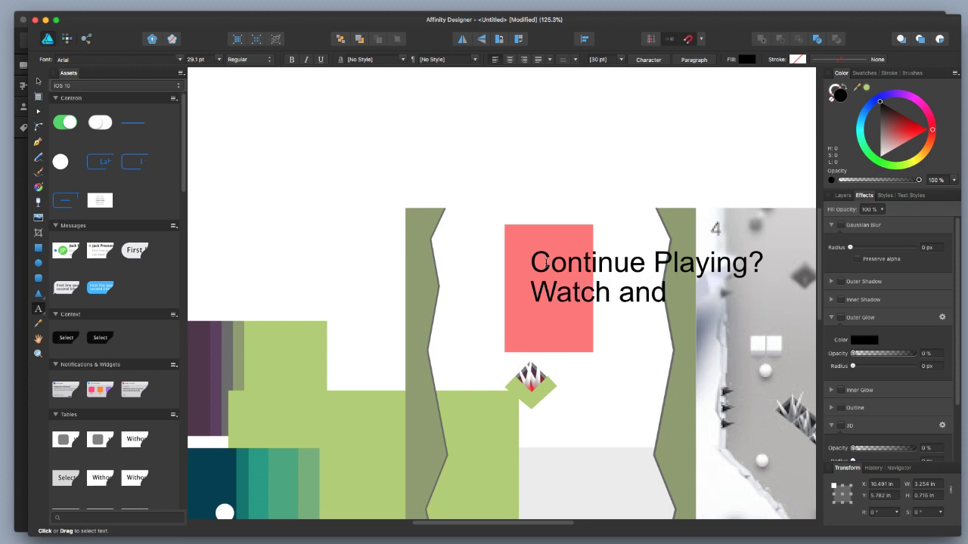
key(BackSpace)
text(A)
key(BackSpace)
key(BackSpace)
key(BackSpace)
text(video an)
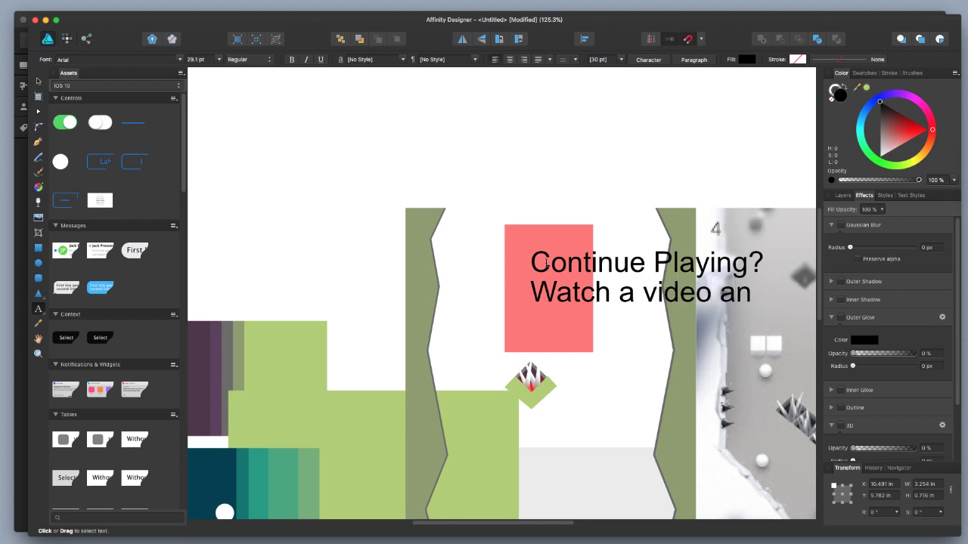
text(d get)
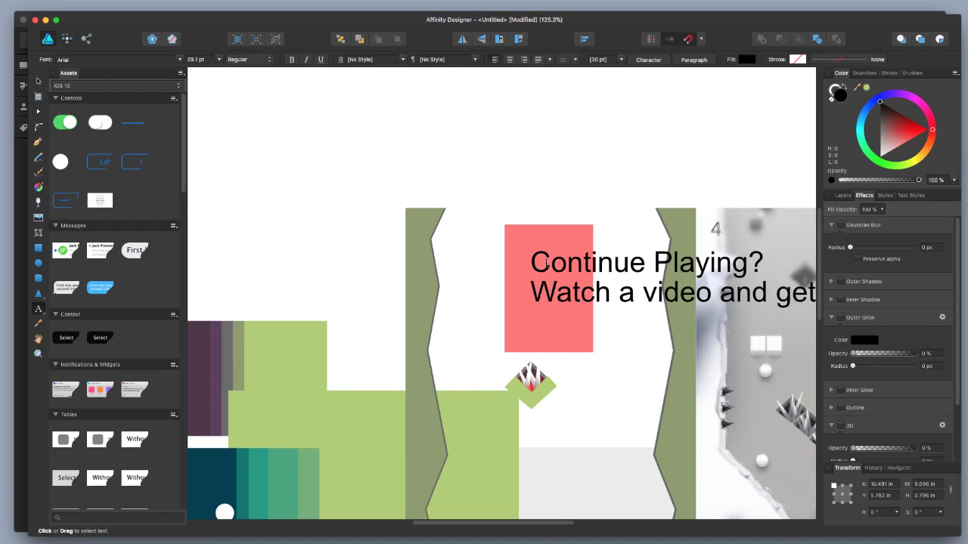
key(Escape)
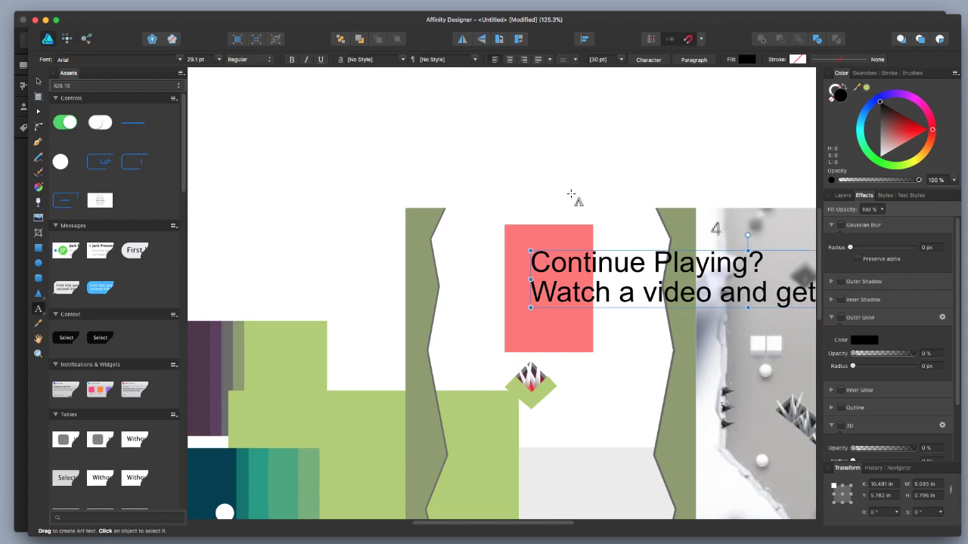
drag(592, 173, 468, 161)
click(609, 280)
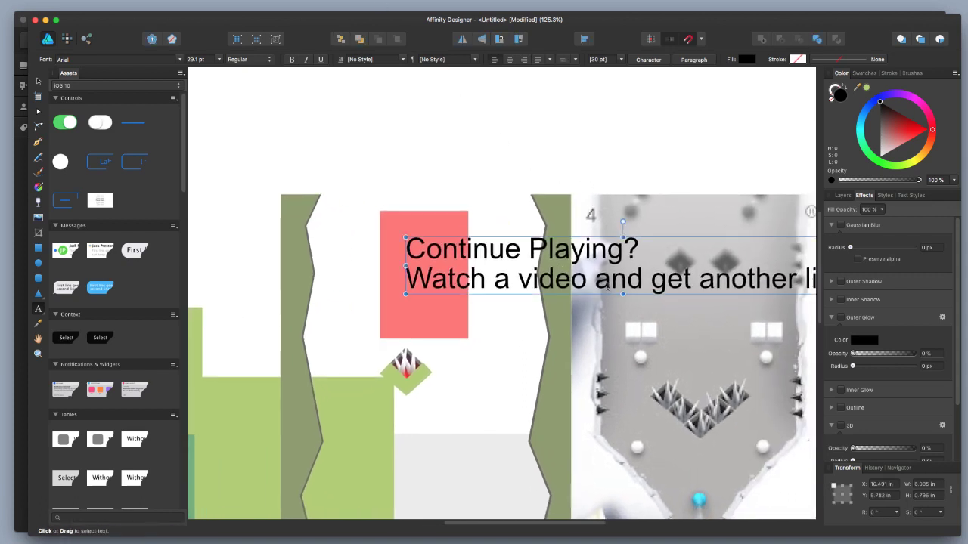
key(Return)
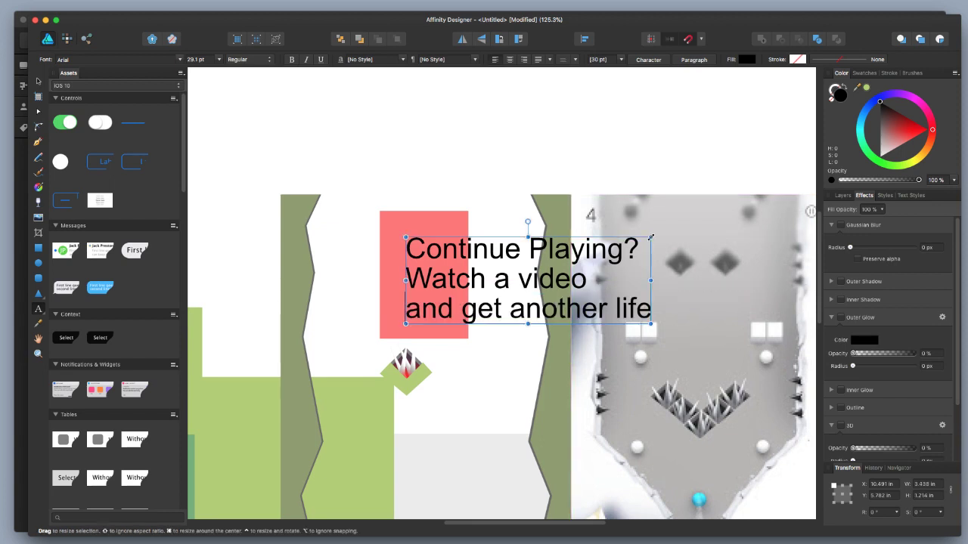
Scale the three-line text down to about 1.04 in wide and place it inside the salmon rectangle.
drag(648, 238, 480, 298)
click(489, 298)
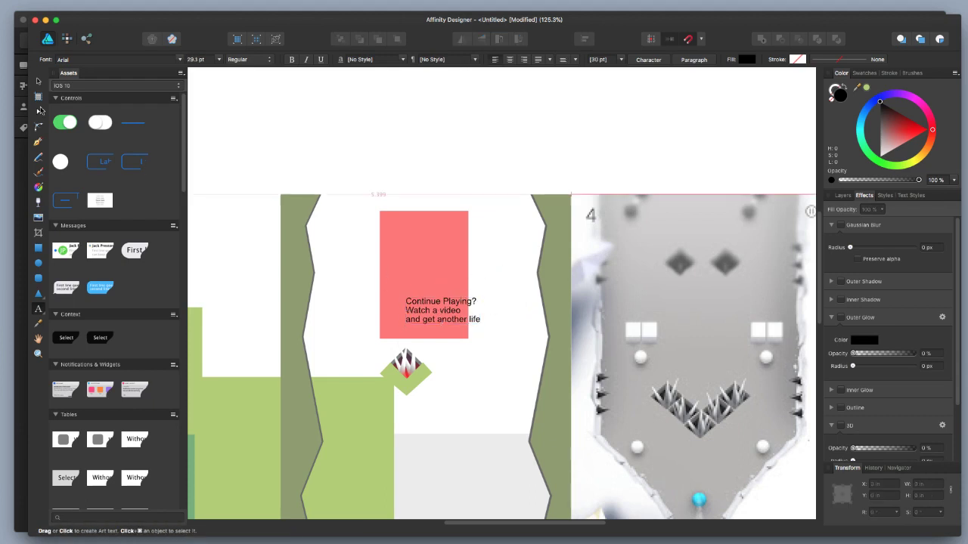
click(38, 82)
drag(435, 315, 416, 272)
alt+scroll(415, 272, up, 8)
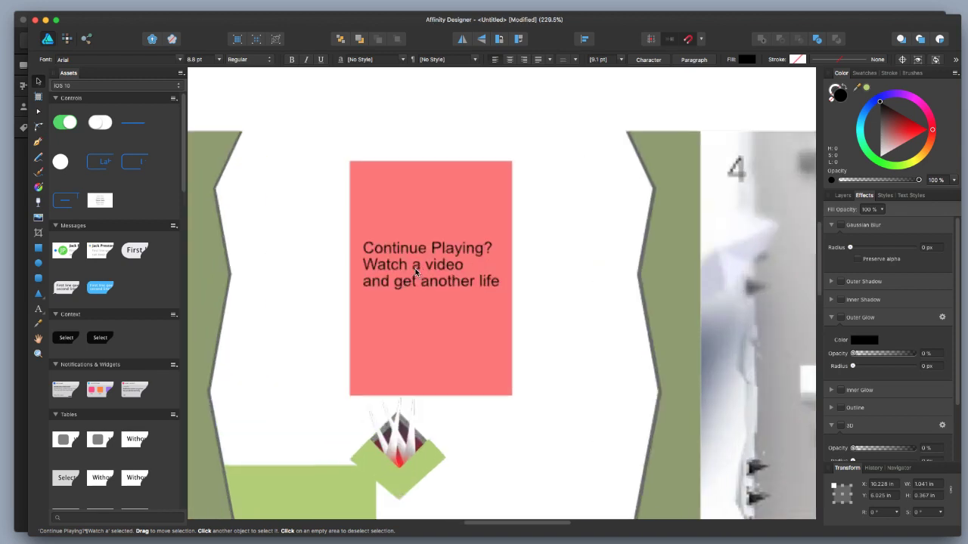
Colour the text white and group it with the salmon rectangle.
click(879, 106)
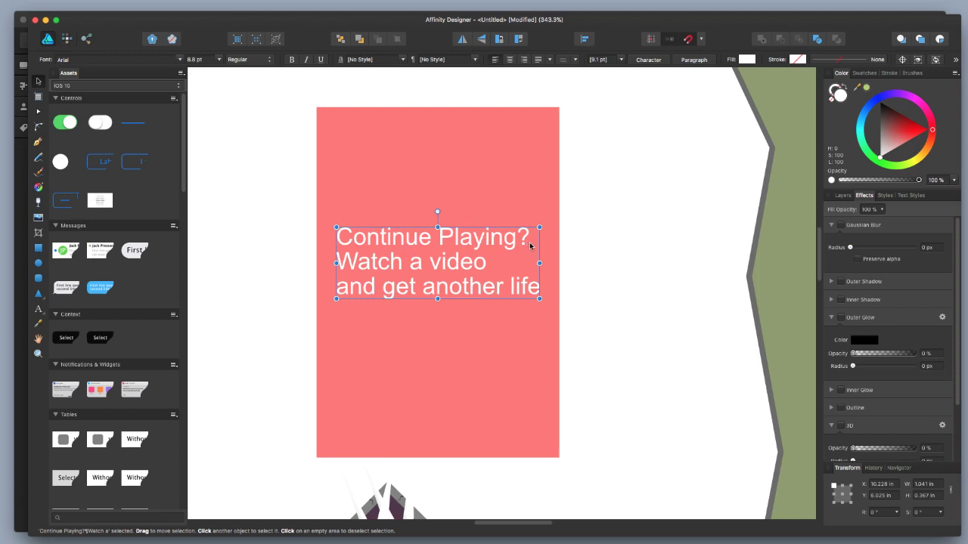
click(611, 237)
drag(290, 87, 568, 451)
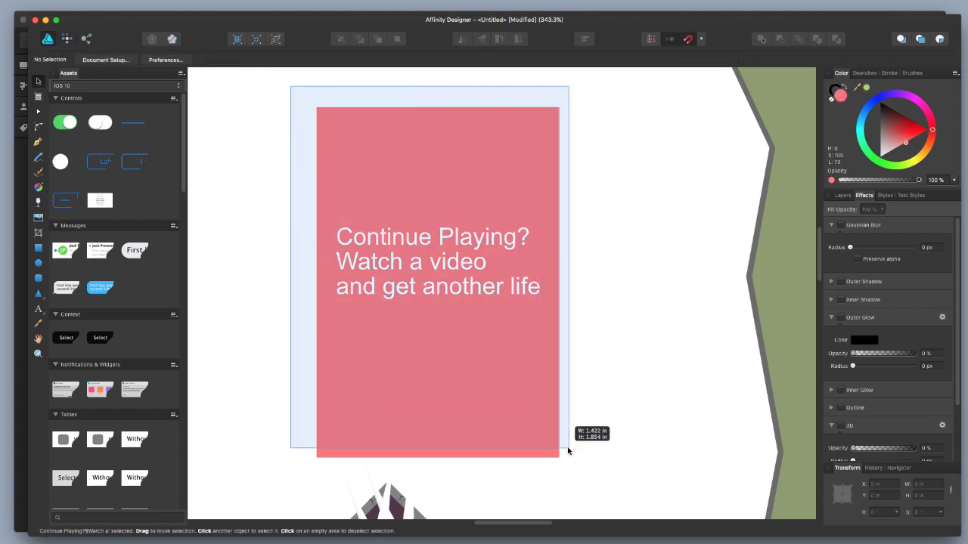
right_click(485, 335)
click(533, 378)
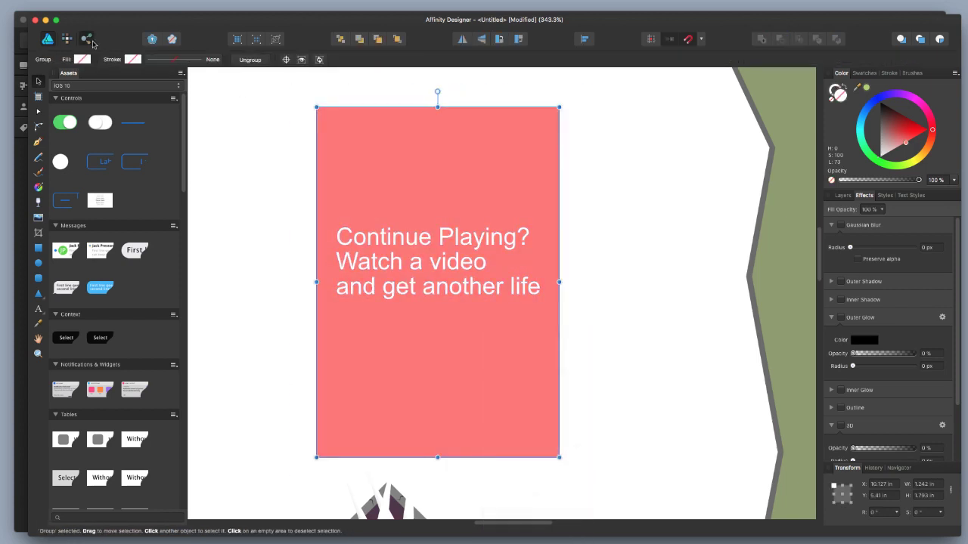
Export the group as a slice named "2nd Chance" to the Desktop and add the PNG as an image in the game project's World UI.
click(92, 42)
right_click(189, 187)
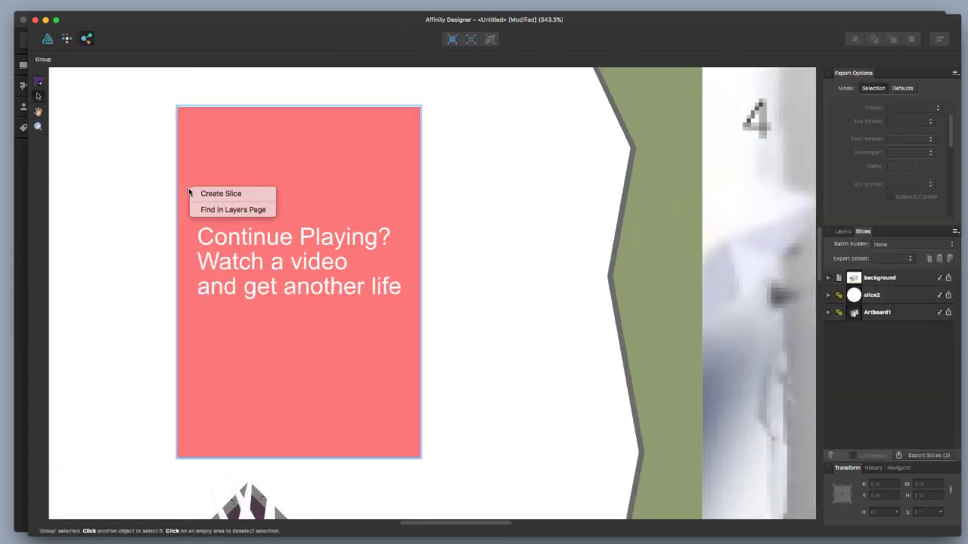
click(236, 199)
click(948, 313)
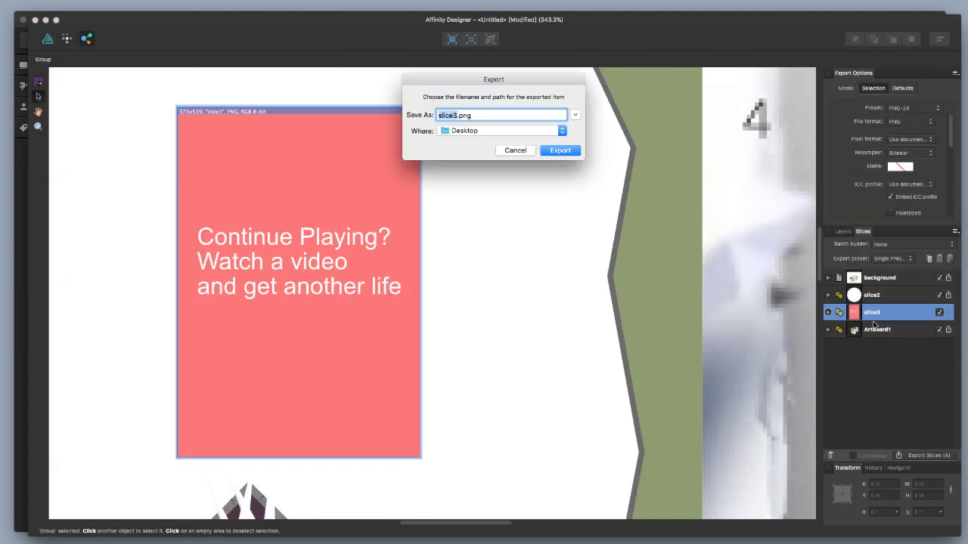
text(2nd Chance)
click(558, 150)
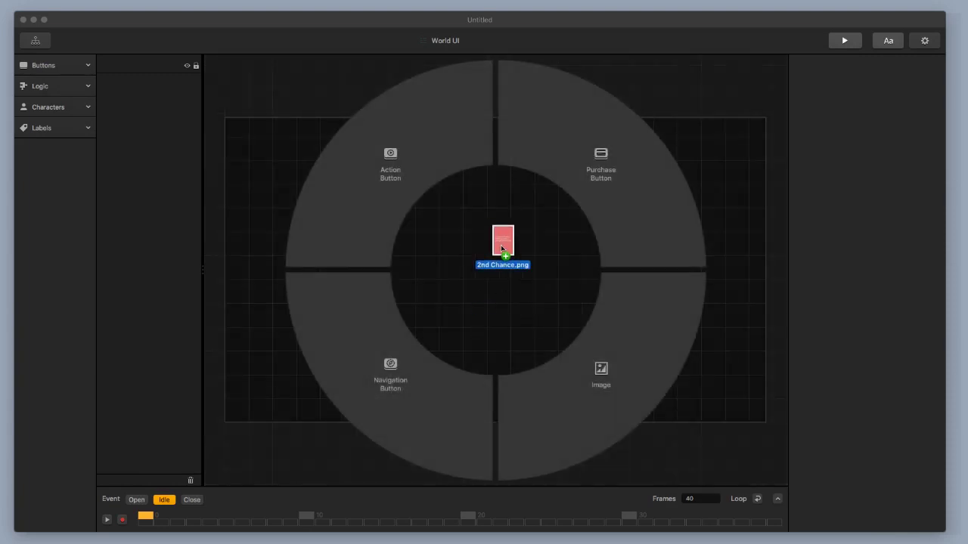
mouse_move(500, 245)
mouse_down()
mouse_move(584, 349)
mouse_move(586, 366)
mouse_move(485, 243)
mouse_up()
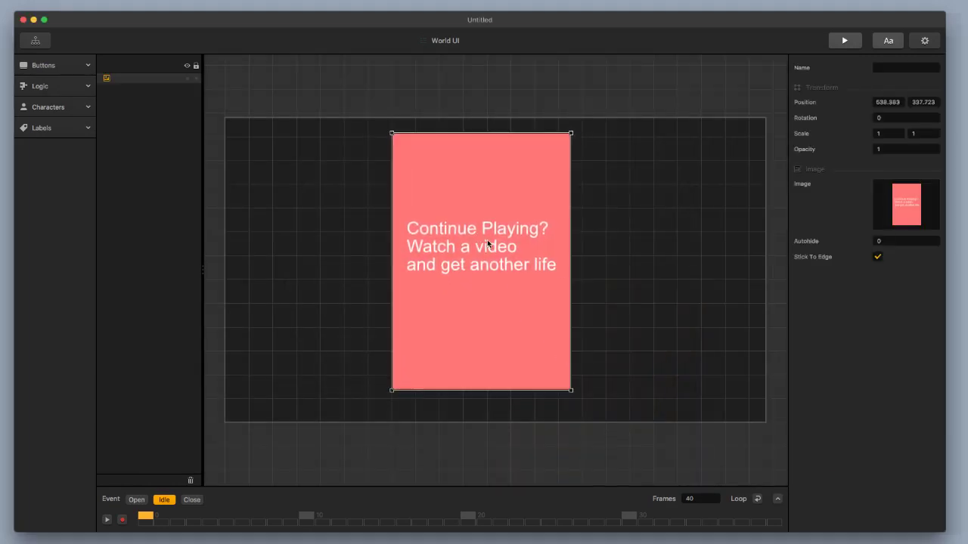
Record a fade-in for the image in the Open event, with opacity 0 on the first frame and 1 on the last.
click(136, 500)
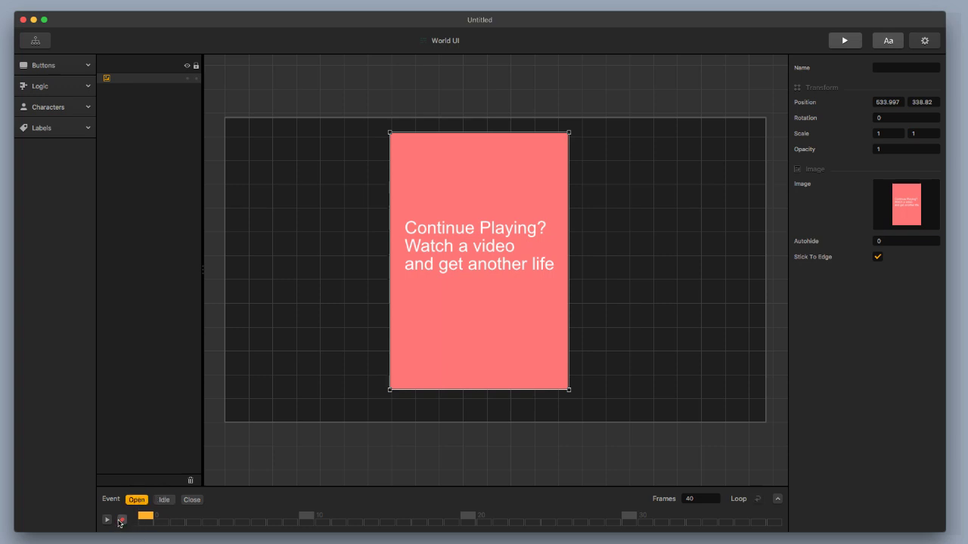
click(121, 520)
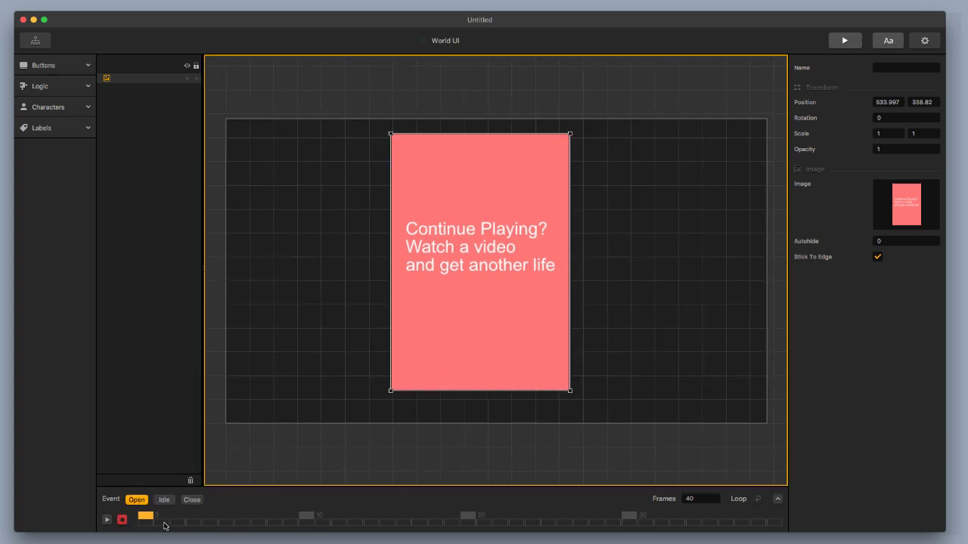
click(889, 150)
key(Tab)
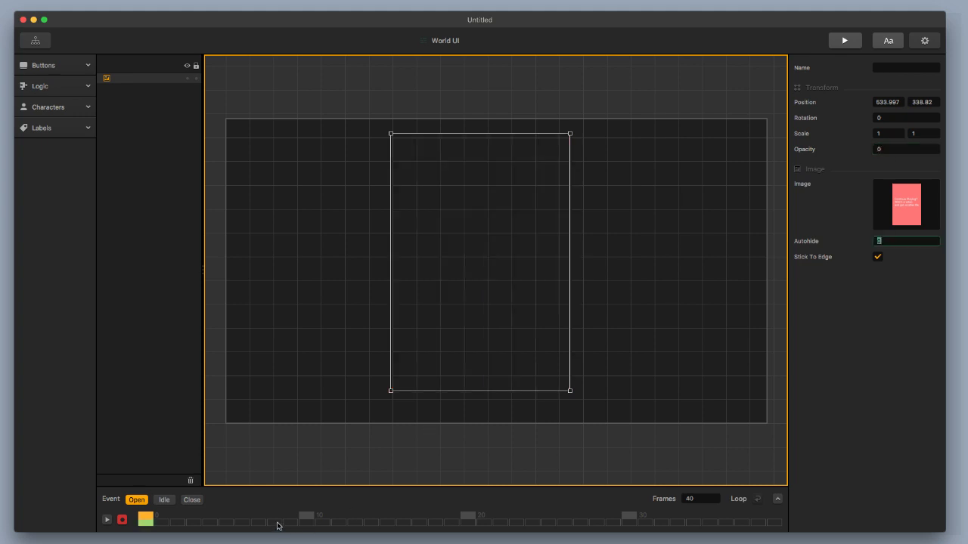
click(781, 517)
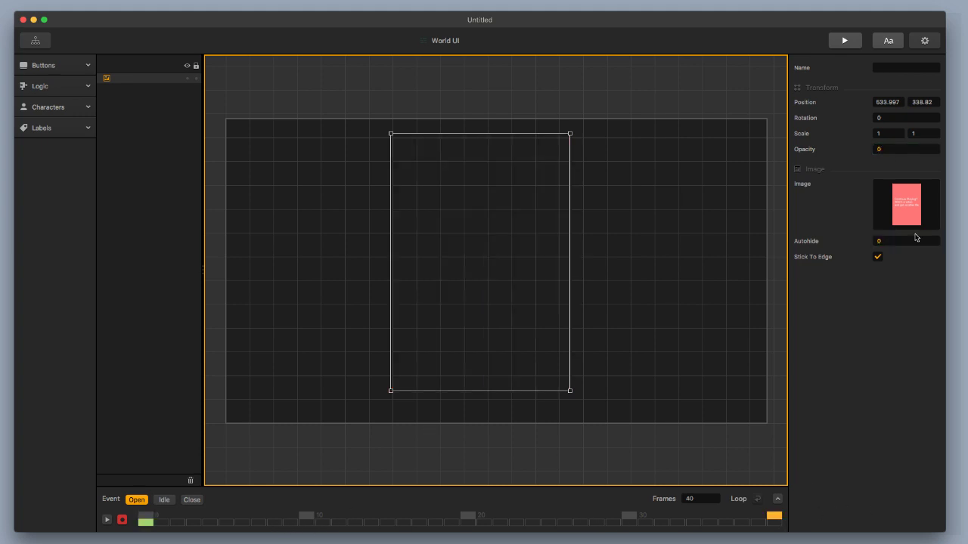
click(890, 150)
text(1)
key(Tab)
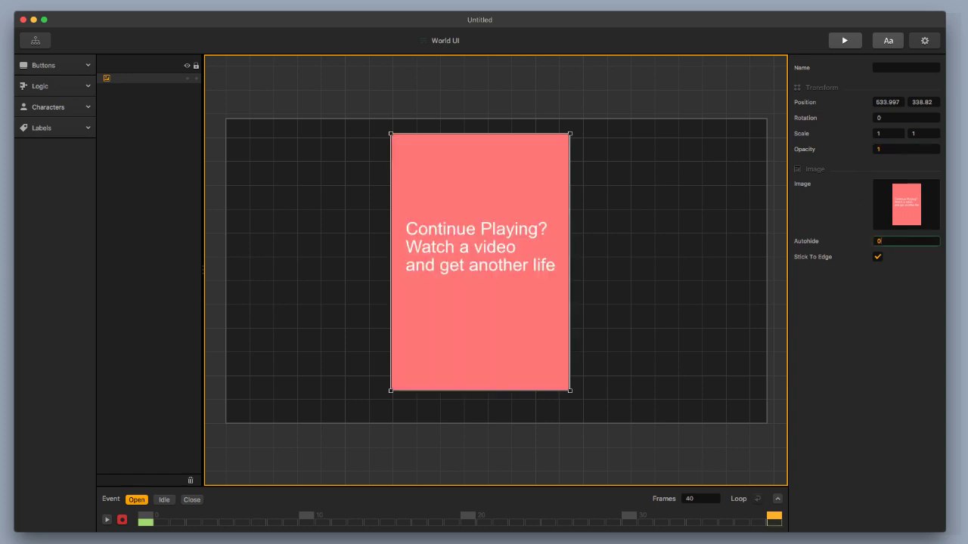
Stop keyframe recording on the first frame of the Idle event and shift the image to about 573, 330.
click(163, 500)
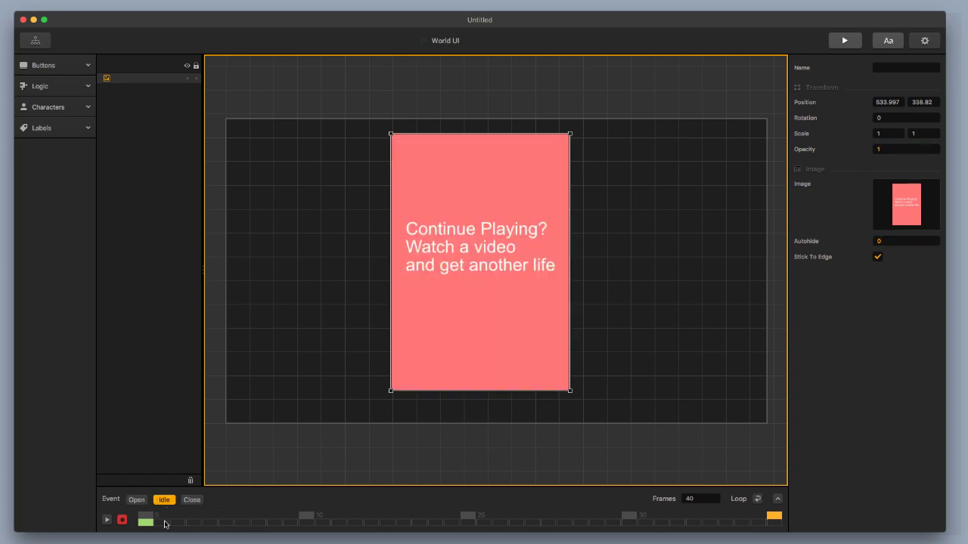
click(145, 519)
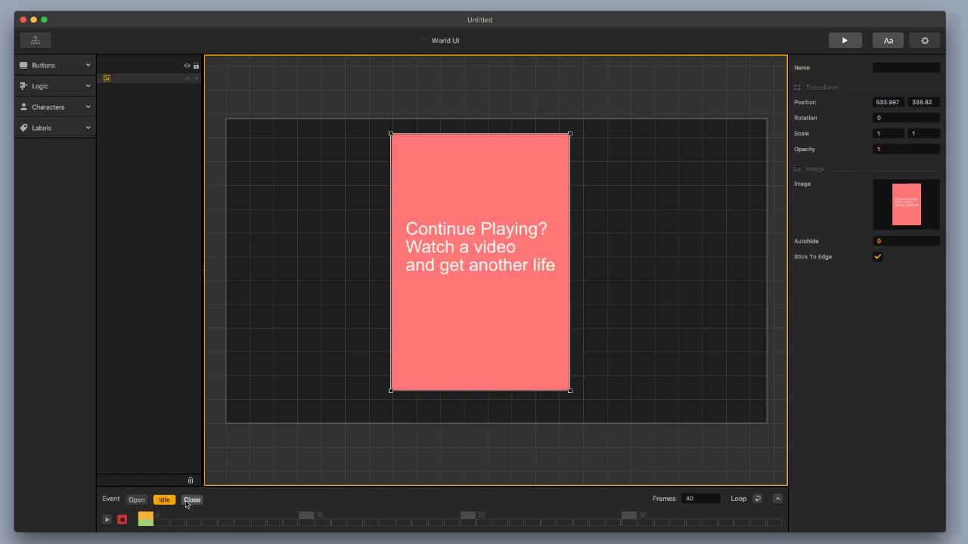
click(122, 519)
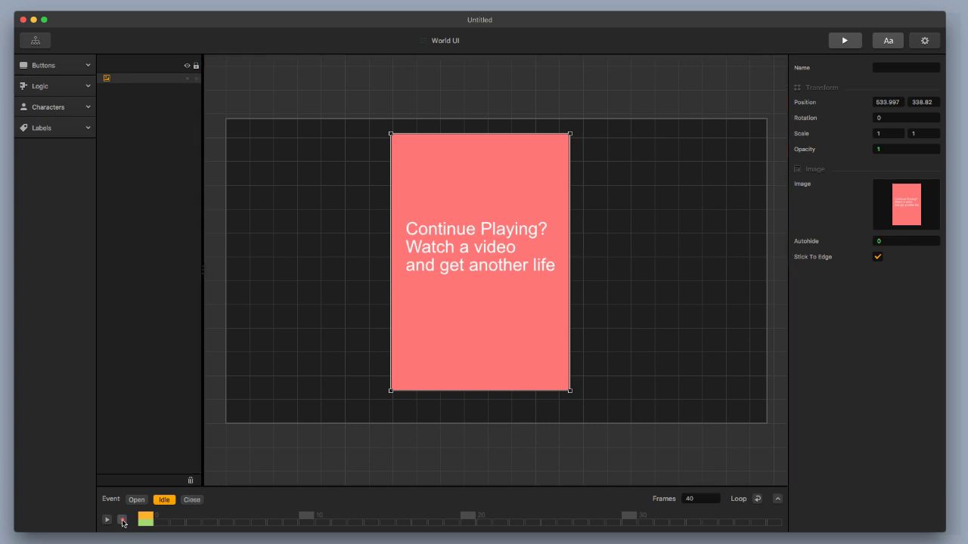
drag(510, 306, 529, 310)
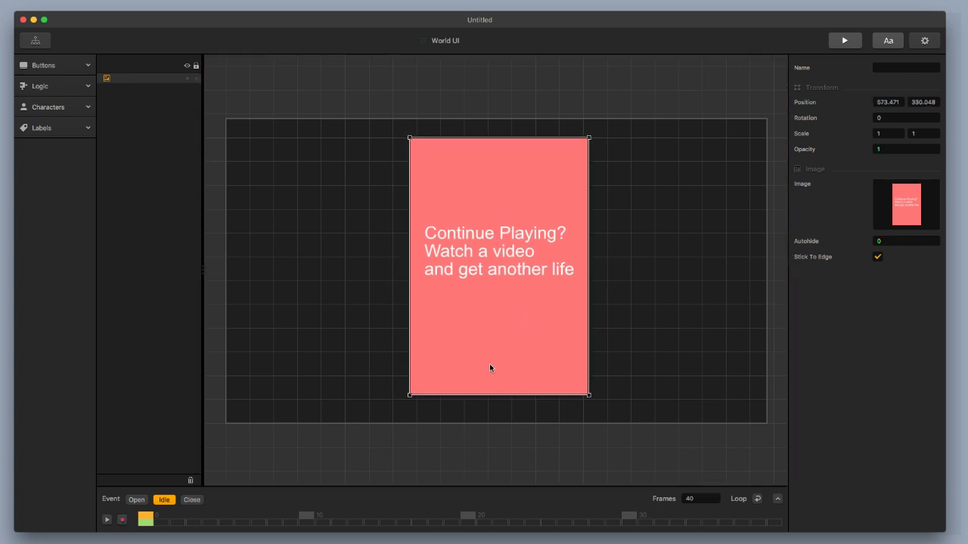
Add an Event Observer to the World UI beside the pink image and set its event type to Time Out.
click(46, 86)
drag(69, 116, 381, 180)
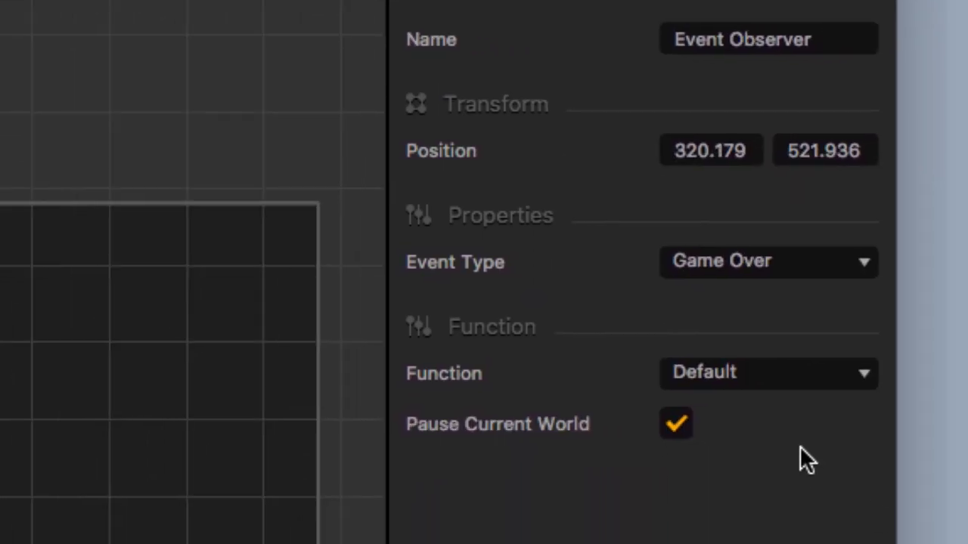
click(769, 263)
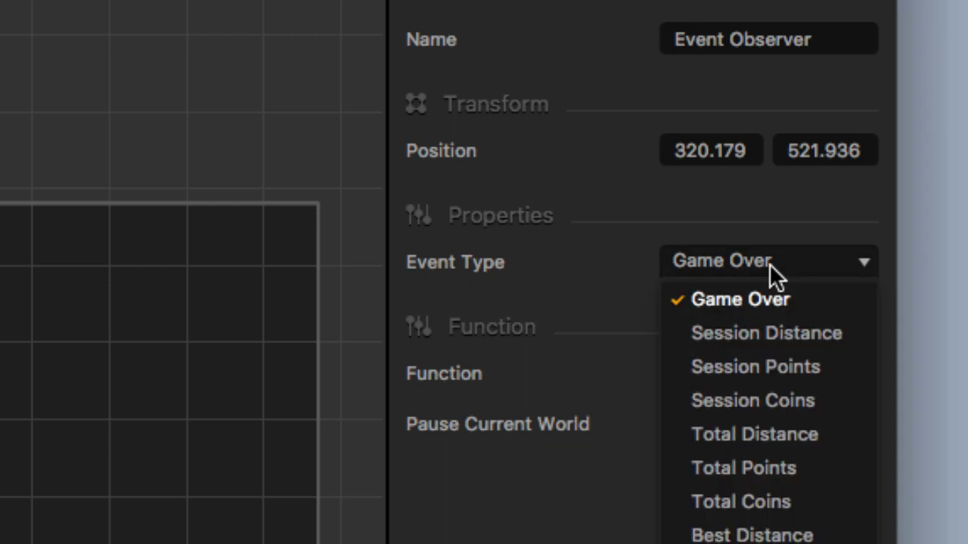
key(Escape)
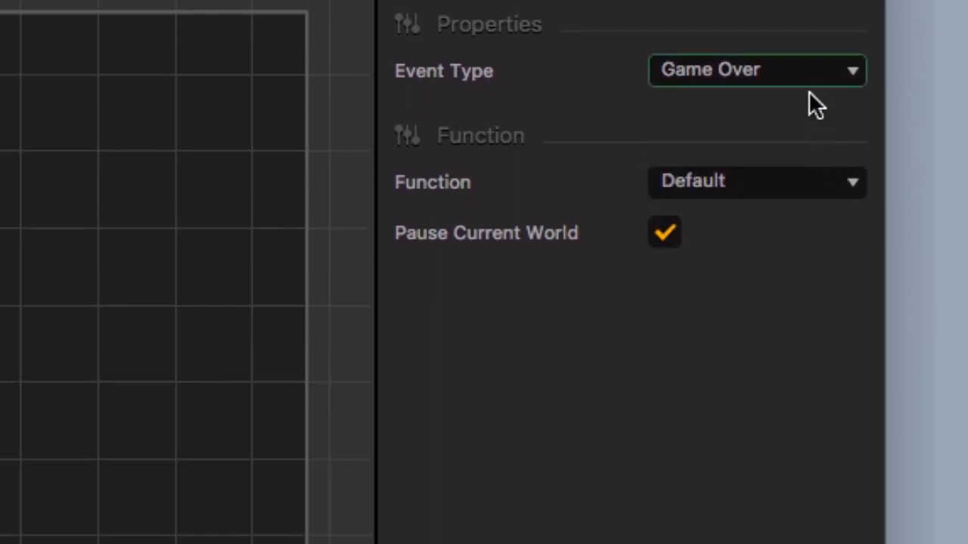
click(816, 78)
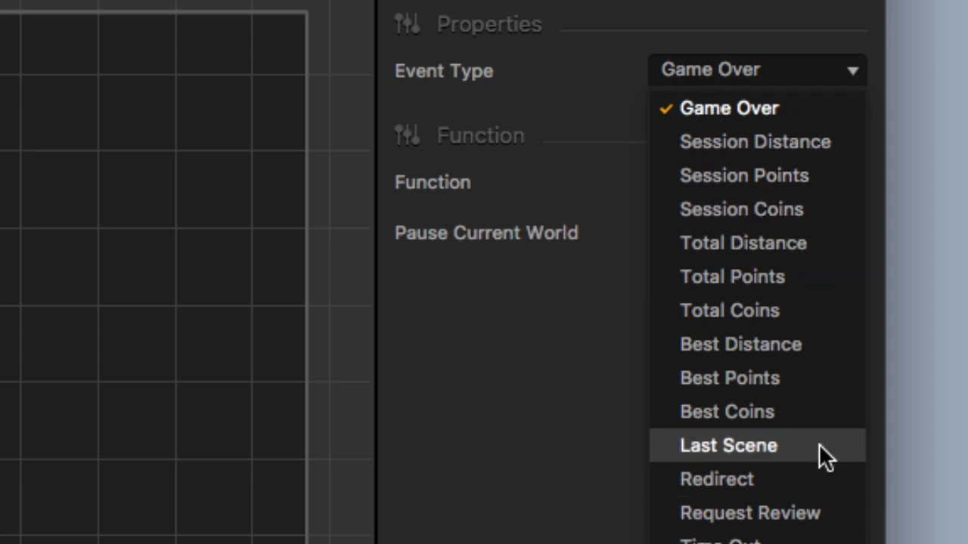
click(584, 135)
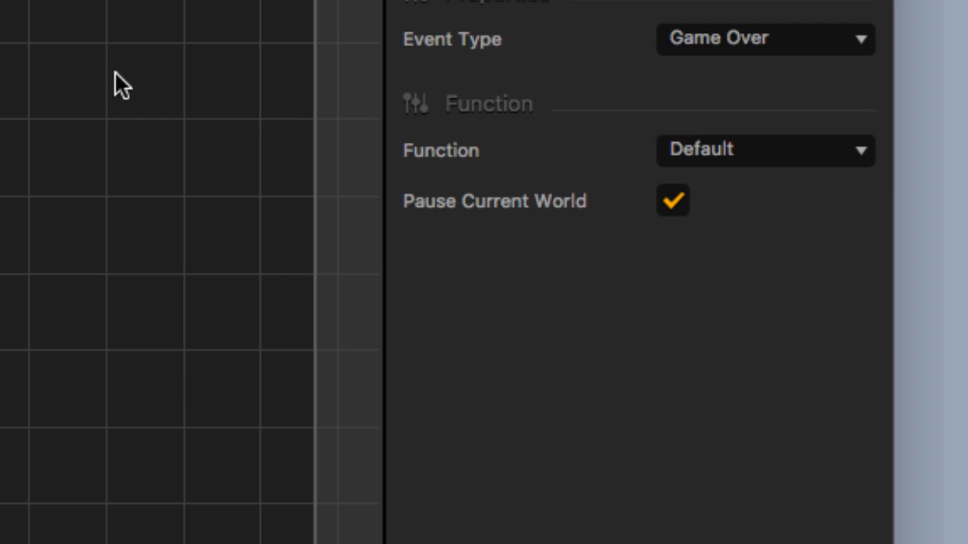
click(756, 42)
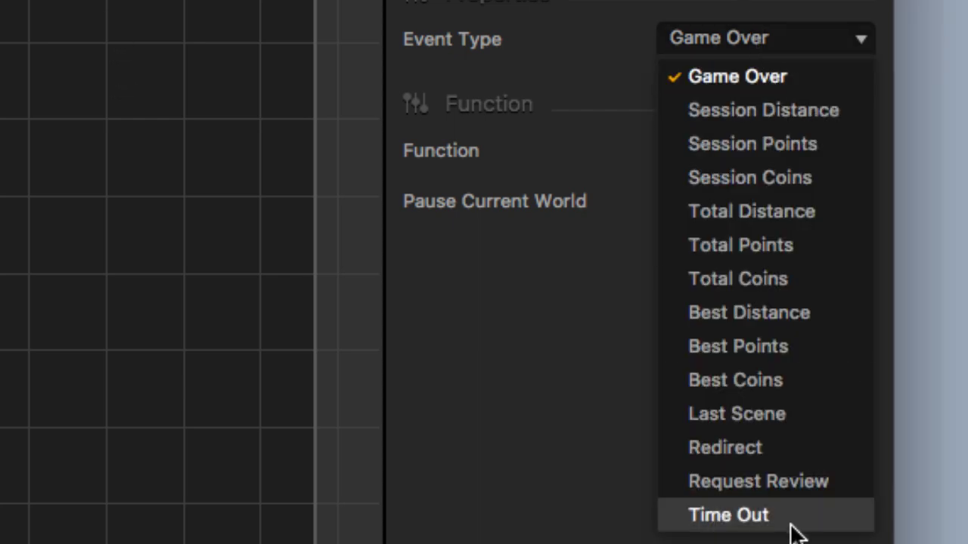
click(730, 516)
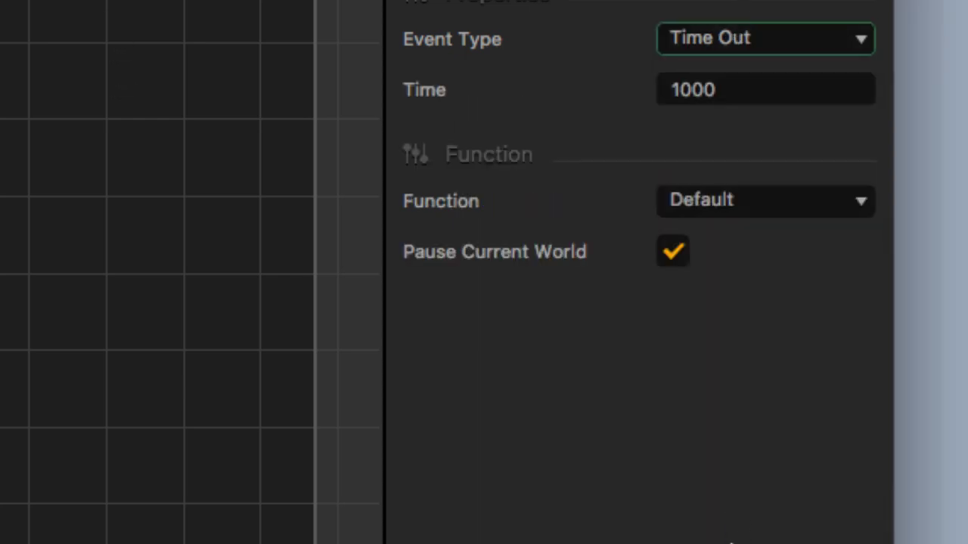
click(723, 89)
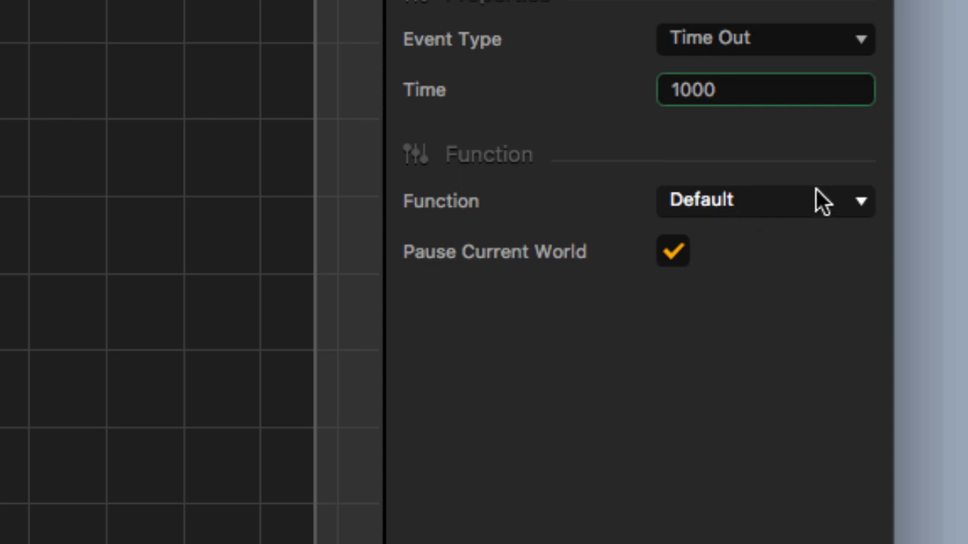
click(359, 2)
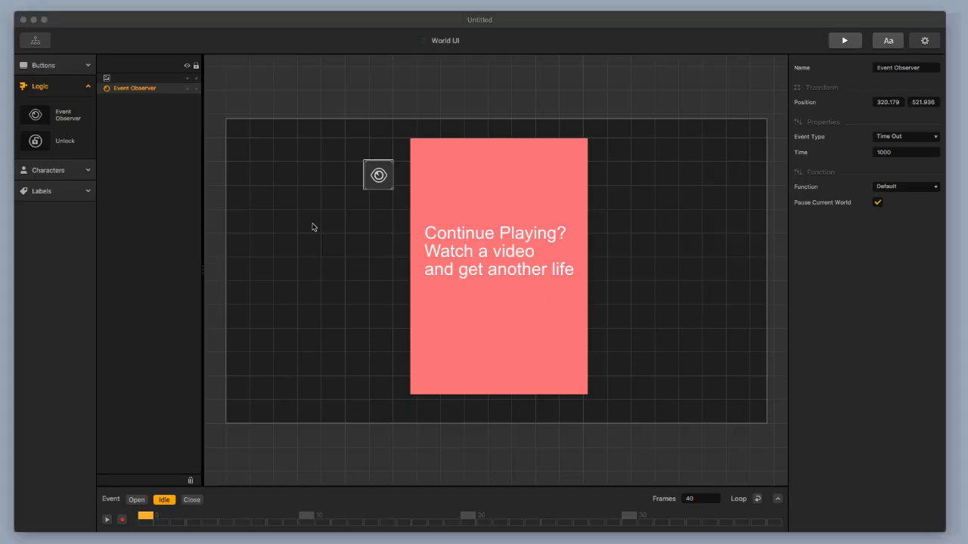
Link the Event Observer output to the Load input of Game Over UI in the mind map and rename the observer "2nd Chance".
click(42, 43)
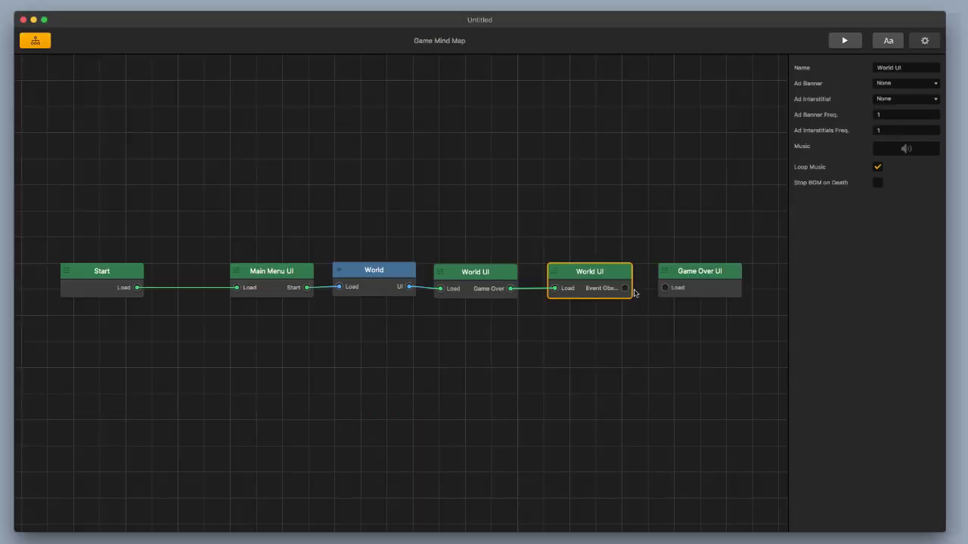
drag(625, 288, 665, 288)
double_click(613, 275)
click(490, 225)
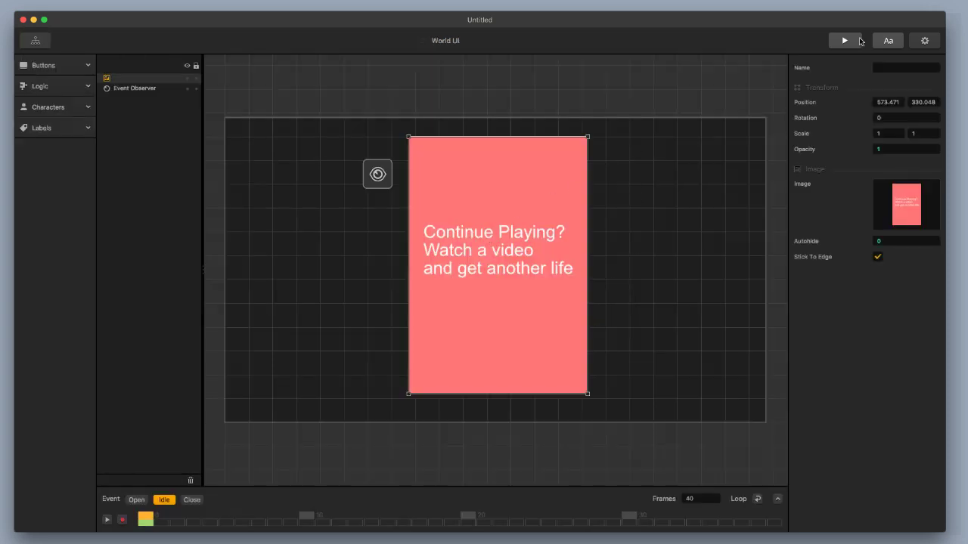
click(376, 175)
click(923, 67)
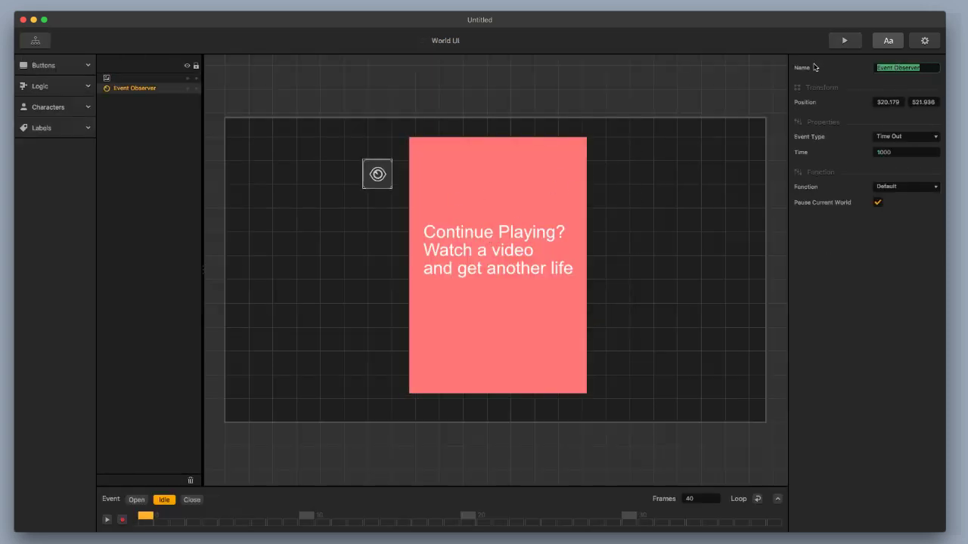
text(2nd Chance)
key(Return)
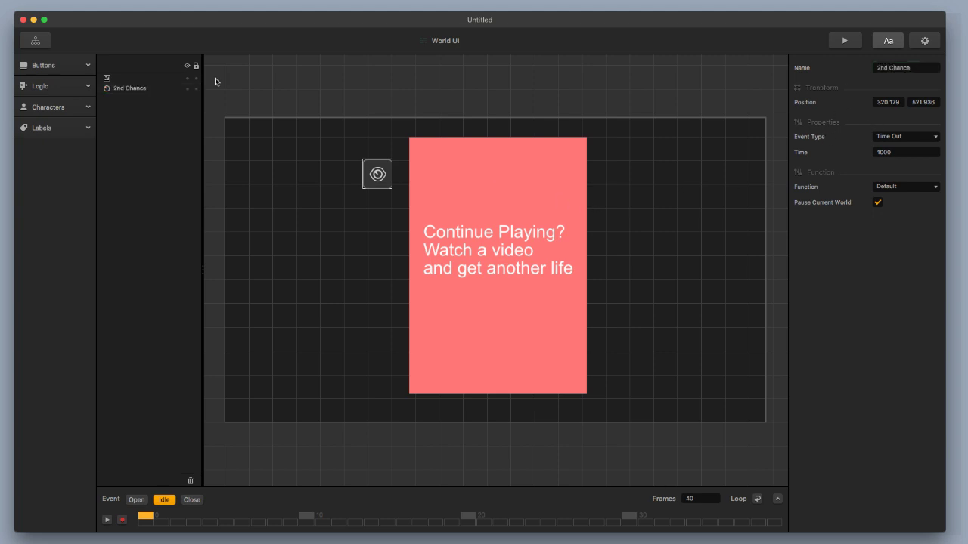
Review the scene connections in the Game Mind Map up to Game Over UI and reopen the World UI holding the 2nd Chance observer.
click(49, 40)
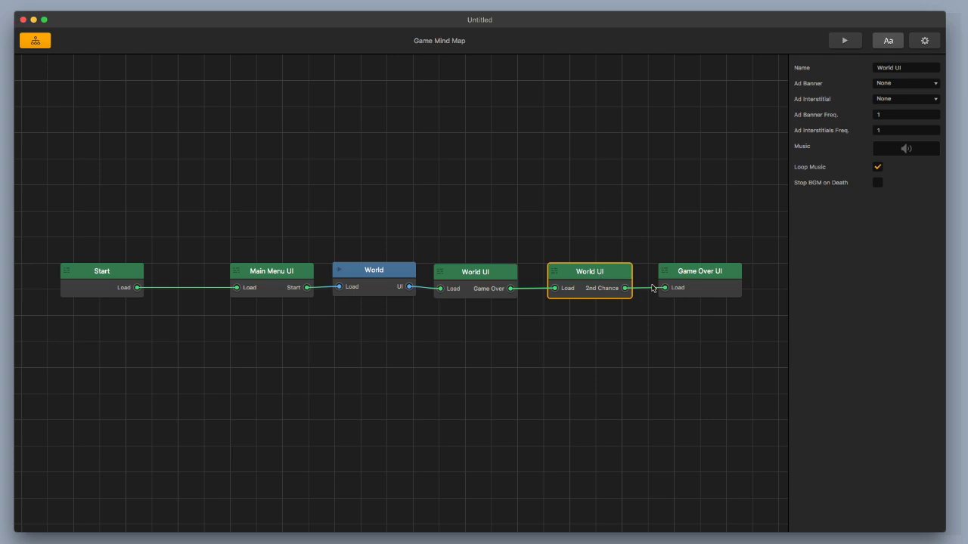
scroll(559, 266, up, 10)
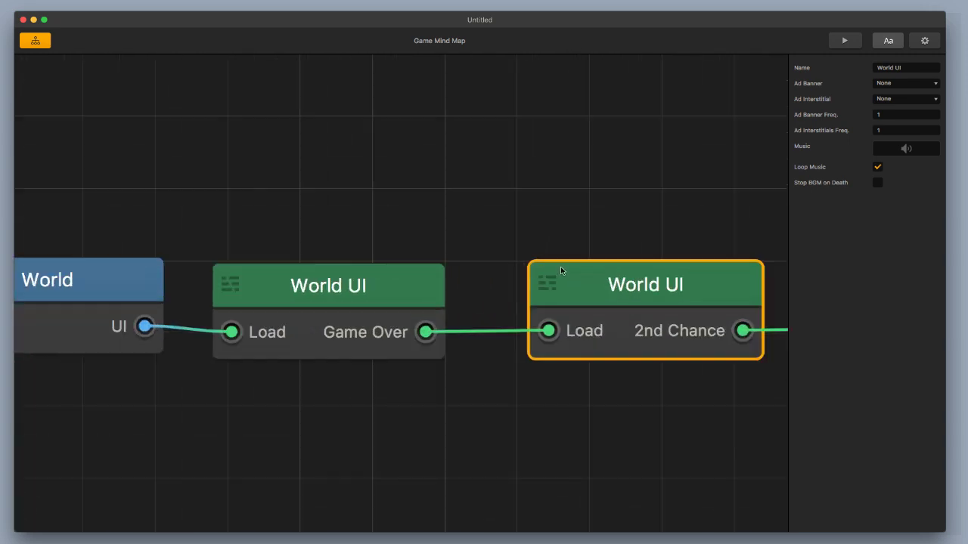
drag(599, 214, 176, 151)
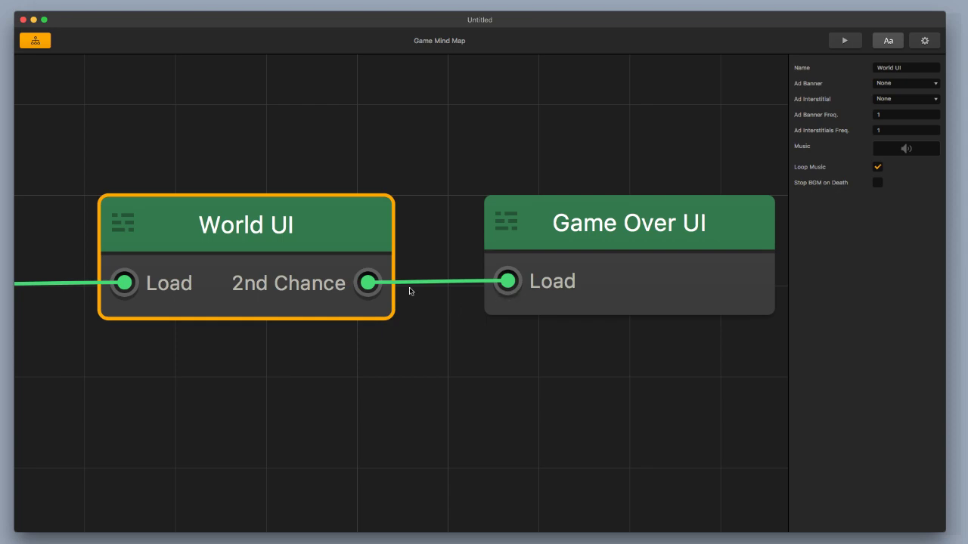
scroll(410, 288, down, 10)
drag(356, 229, 523, 208)
scroll(510, 220, up, 4)
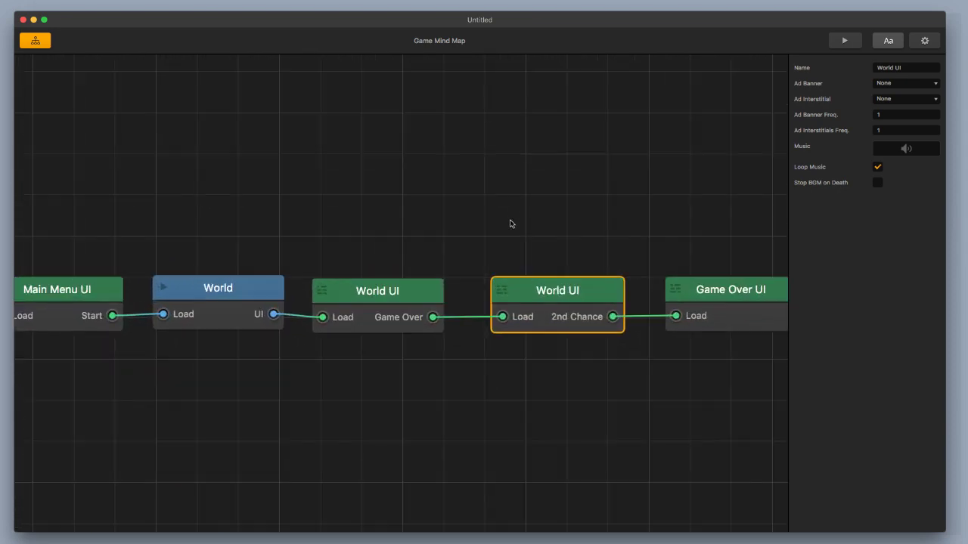
scroll(510, 222, down, 2)
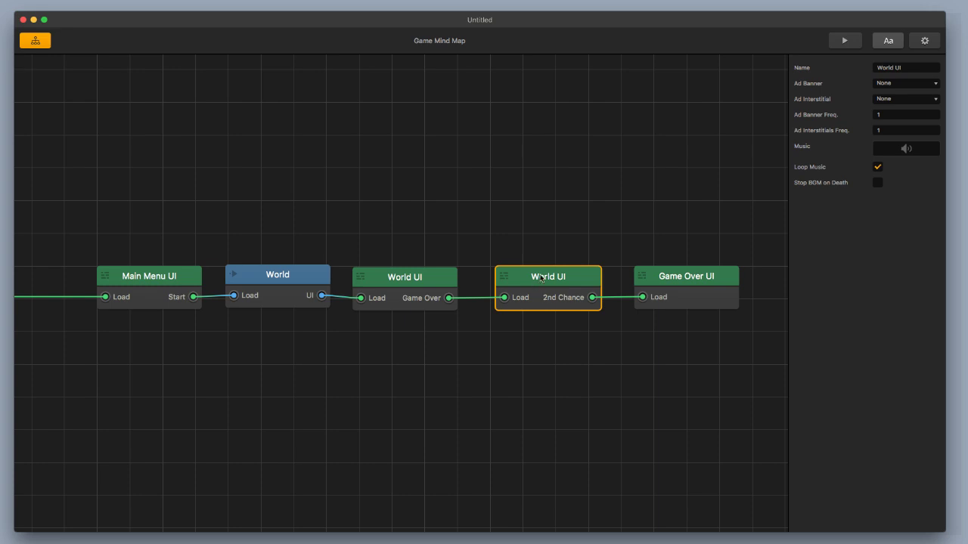
double_click(541, 278)
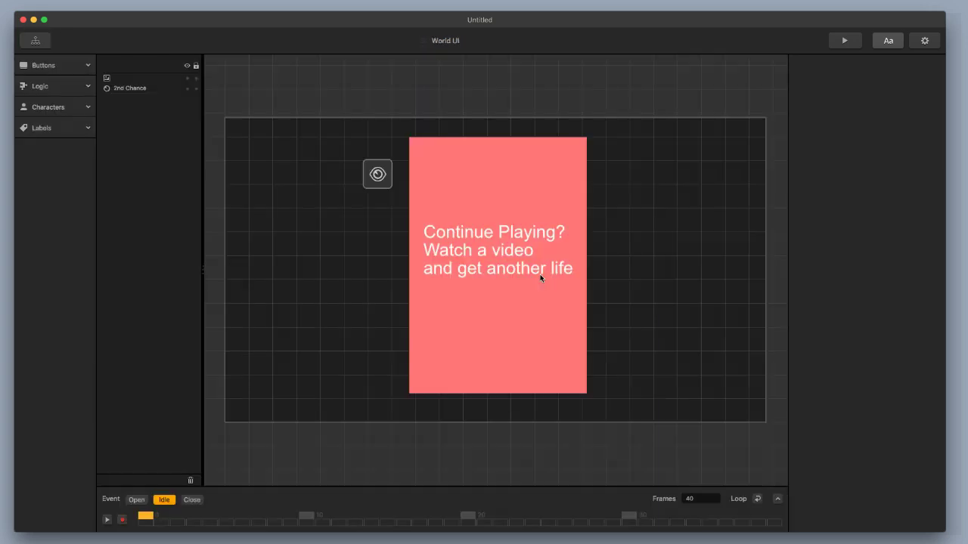
click(45, 65)
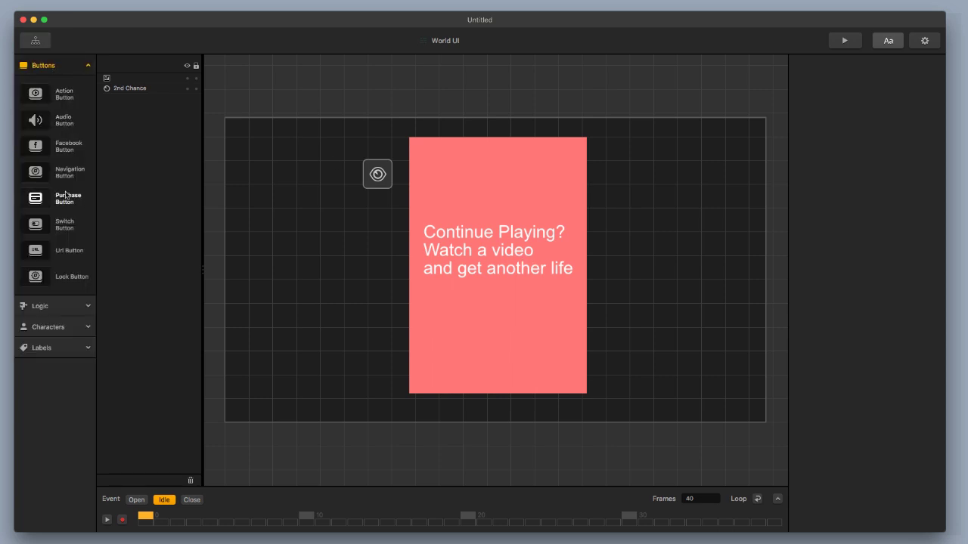
drag(69, 199, 481, 130)
drag(410, 254, 356, 302)
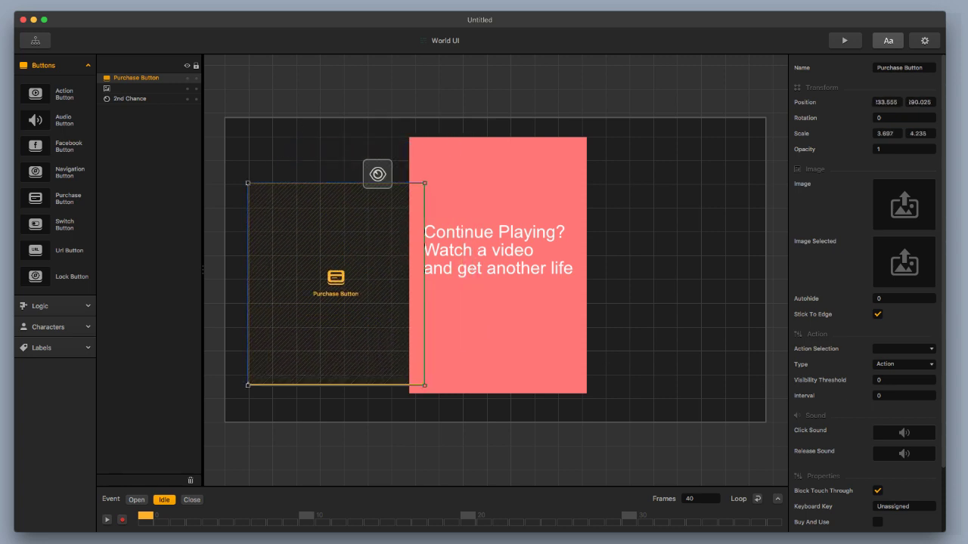
drag(966, 208, 900, 205)
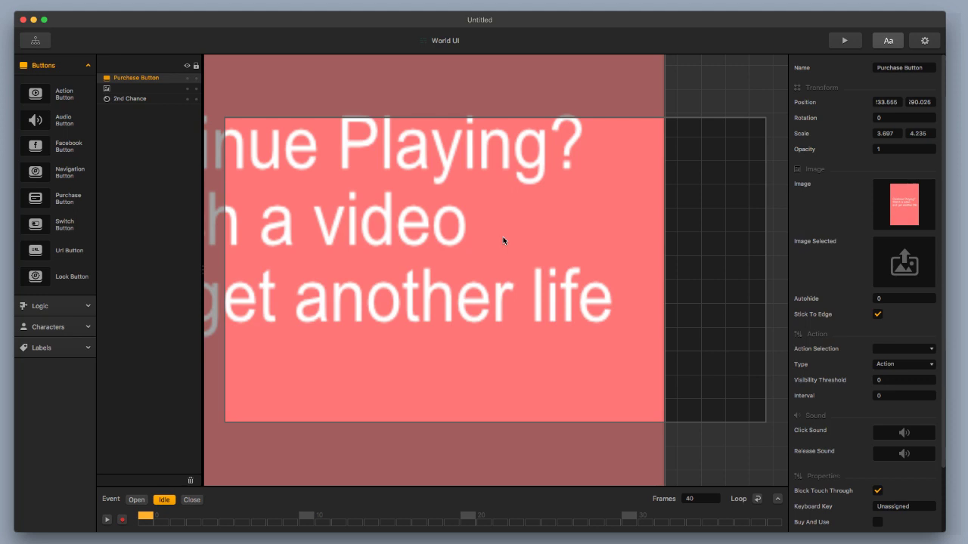
key(Delete)
Replace the "Continue Playing?" image with a Purchase Button that uses the same graphic, placed near the centre of the scene.
click(493, 257)
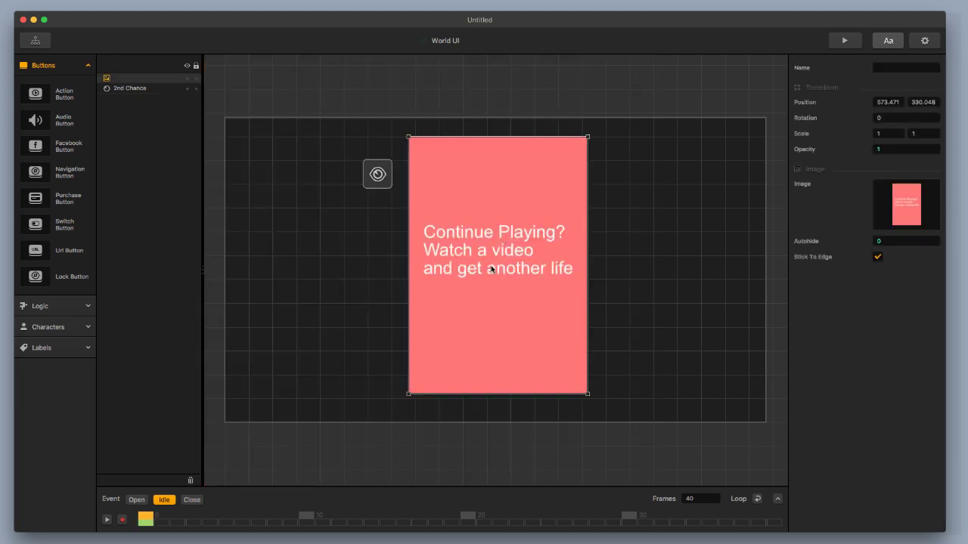
drag(491, 269, 513, 275)
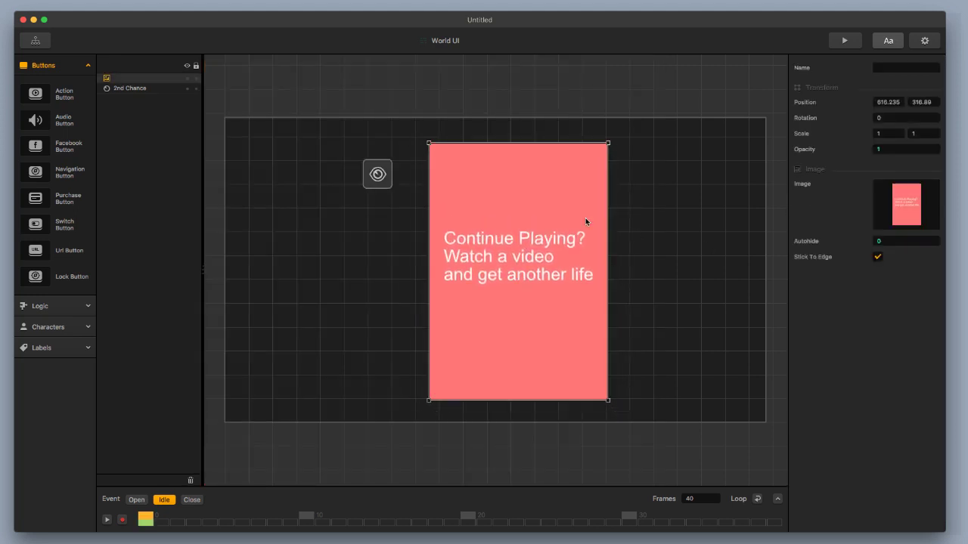
key(Delete)
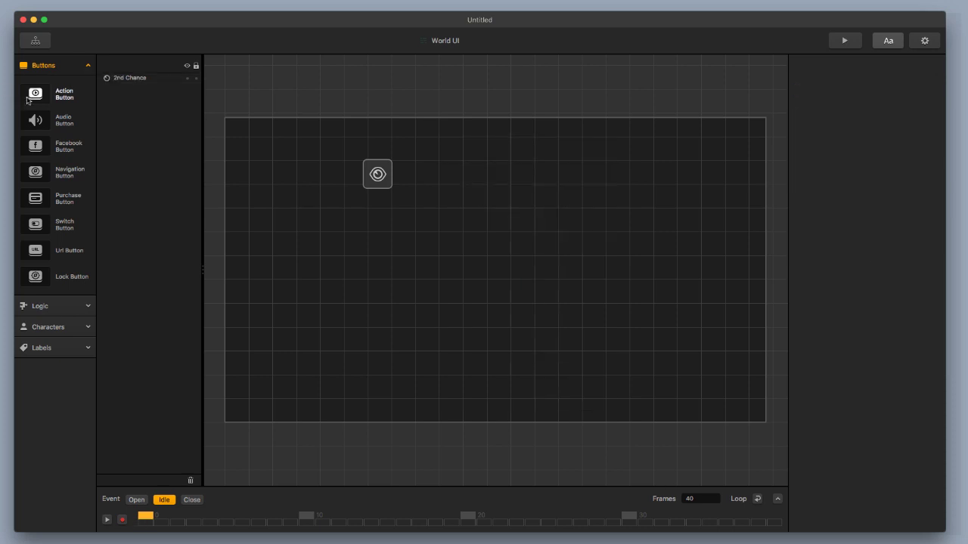
drag(36, 198, 465, 295)
drag(959, 321, 903, 208)
drag(450, 292, 485, 277)
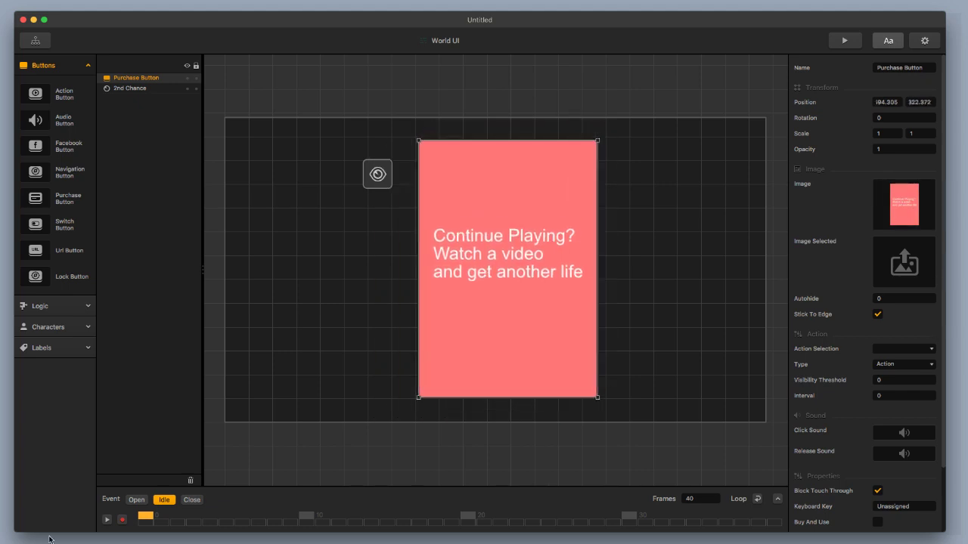
Record a fade-in for the Purchase Button in the Open event, with opacity 0 on the first frame and 1 on the last, and preview it.
click(121, 520)
click(136, 500)
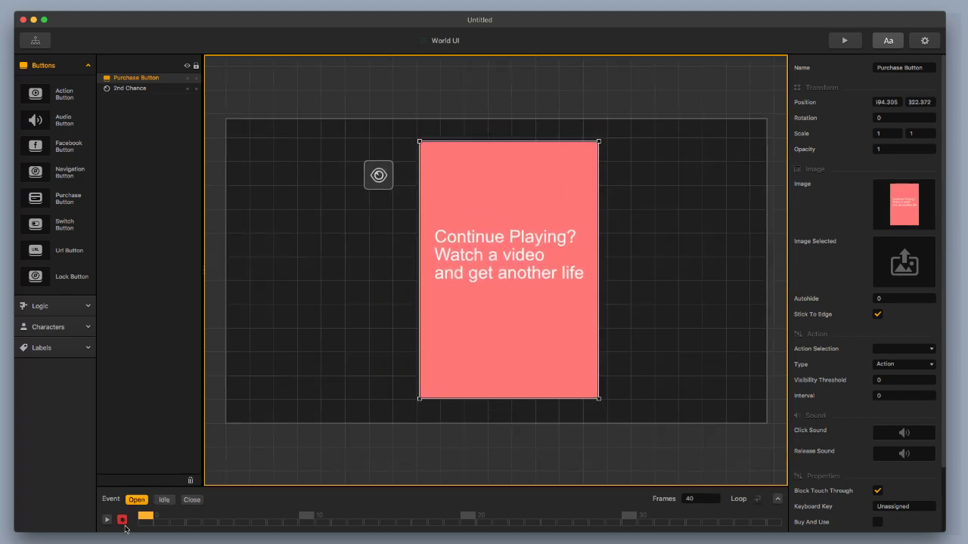
click(894, 150)
text(0)
key(Return)
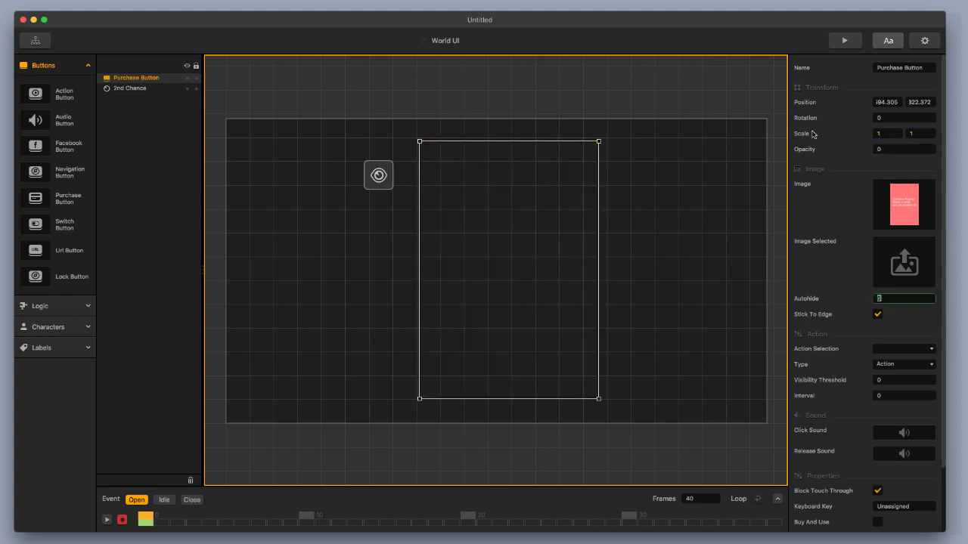
click(773, 518)
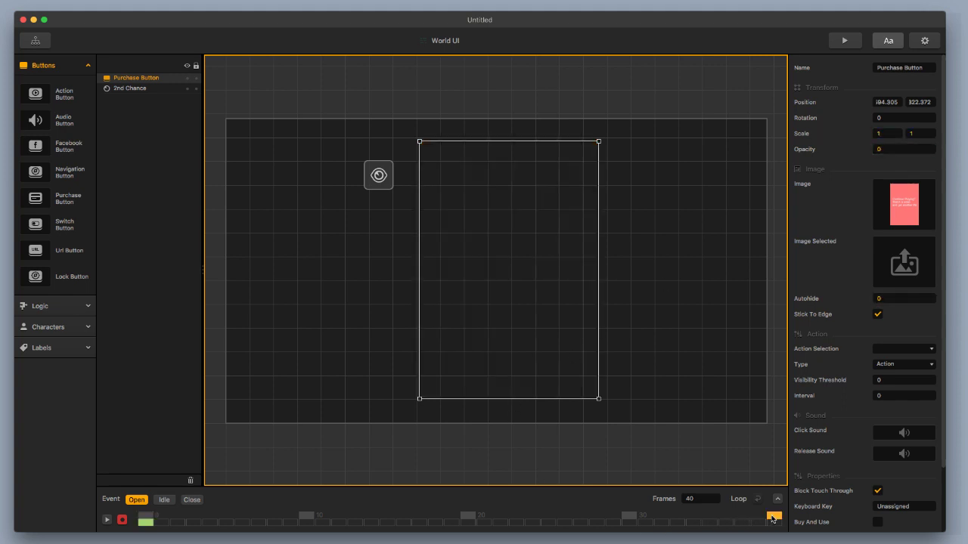
click(889, 151)
text(1)
key(Return)
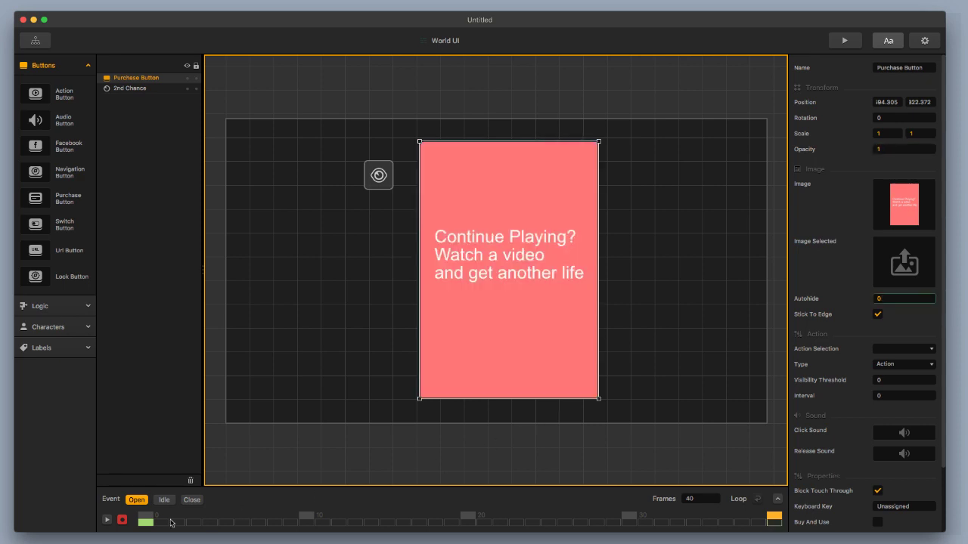
click(122, 520)
click(107, 519)
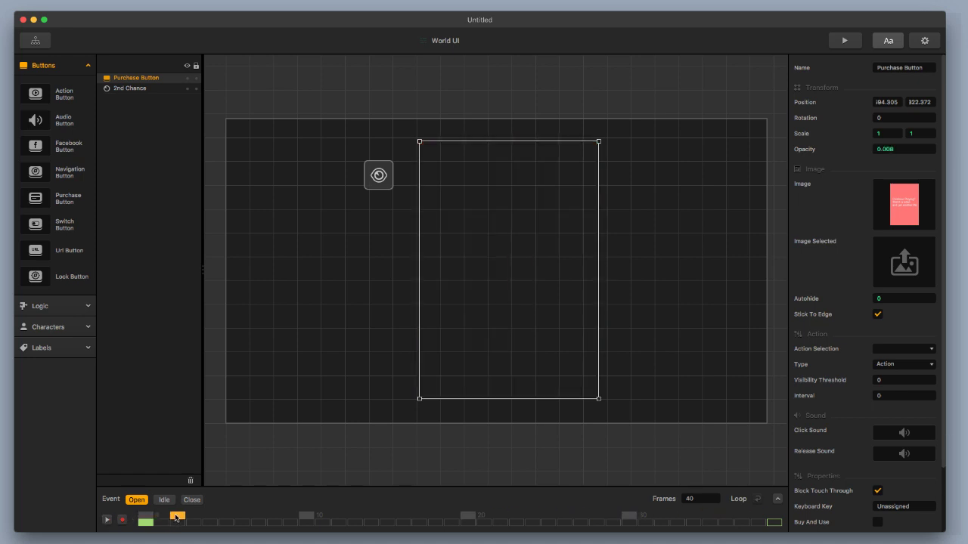
drag(176, 516, 148, 519)
Set the Purchase Button's purchase method to Rewarded Videos.
click(898, 366)
click(849, 369)
scroll(875, 388, down, 3)
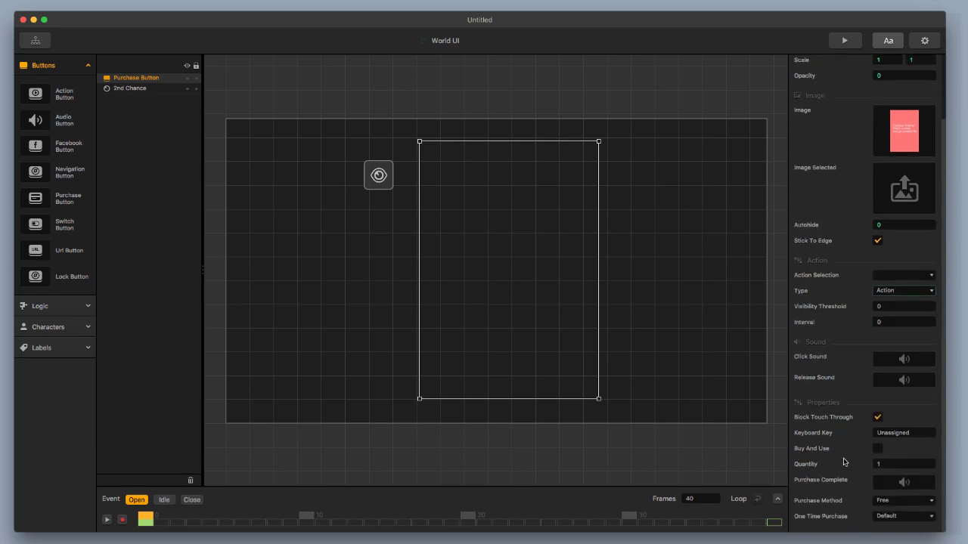
click(912, 501)
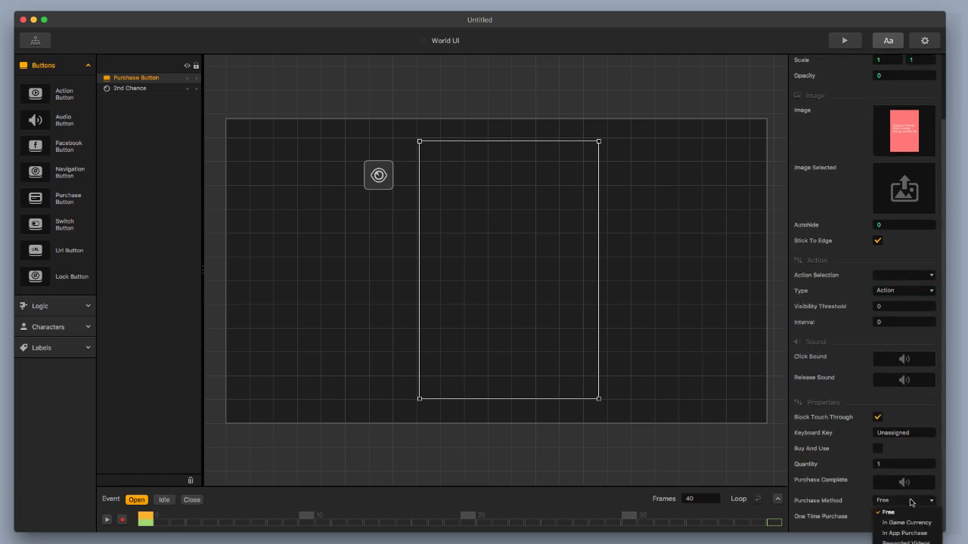
click(906, 542)
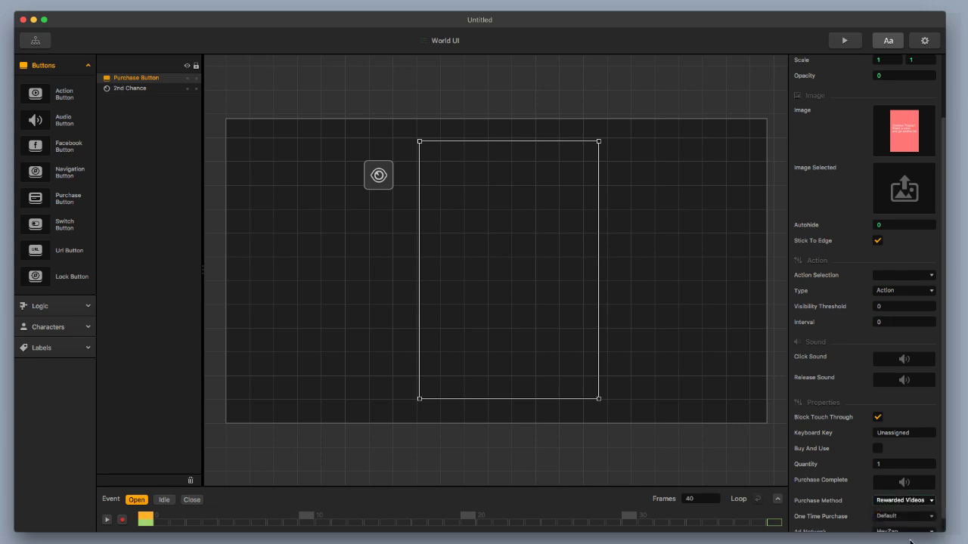
scroll(895, 501, down, 1)
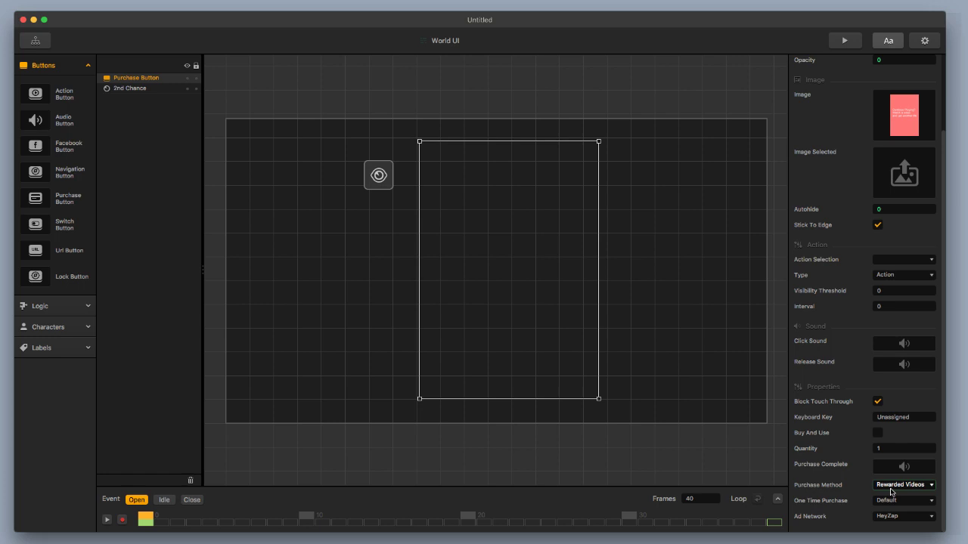
Open the World scene from the Game Mind Map, import the orange caret-top image as an action, and remove its instance from the Start section.
scroll(886, 315, up, 4)
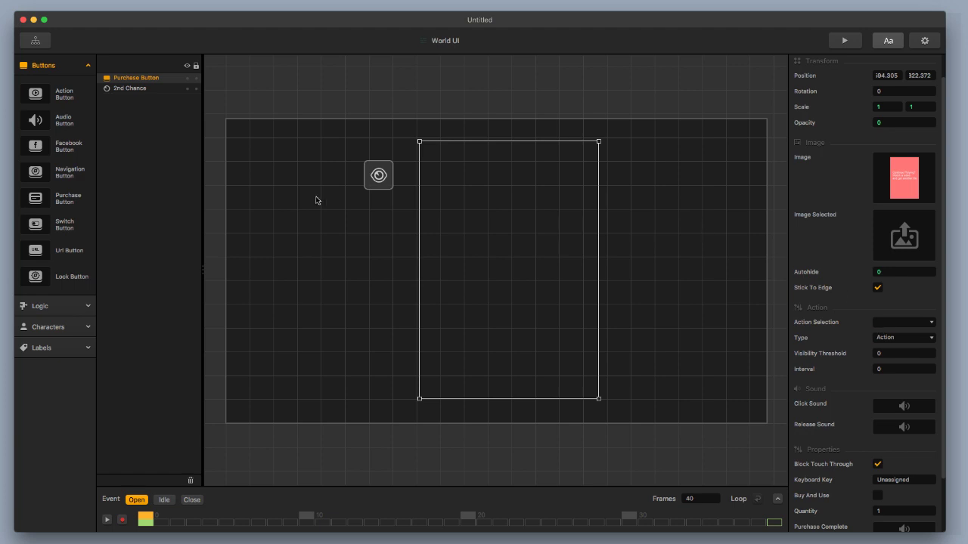
click(34, 43)
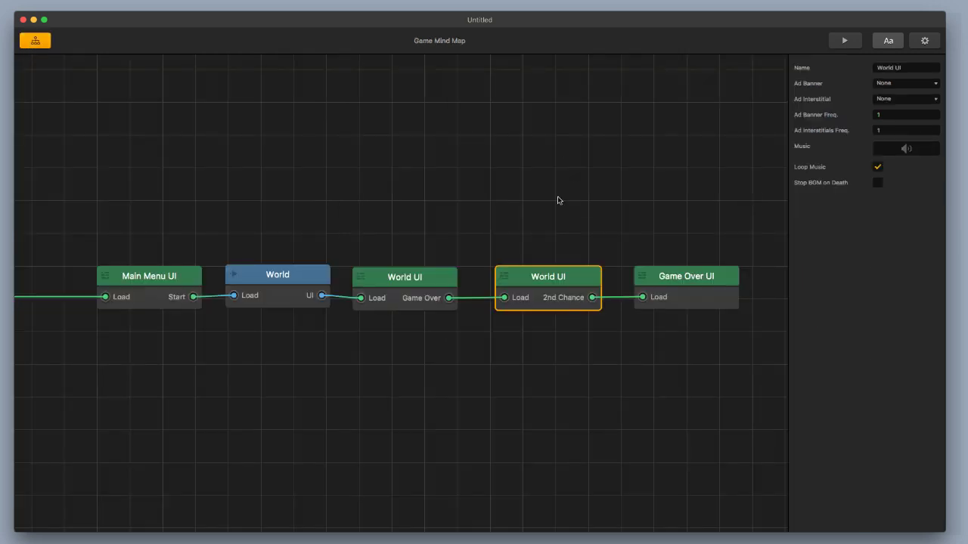
double_click(295, 277)
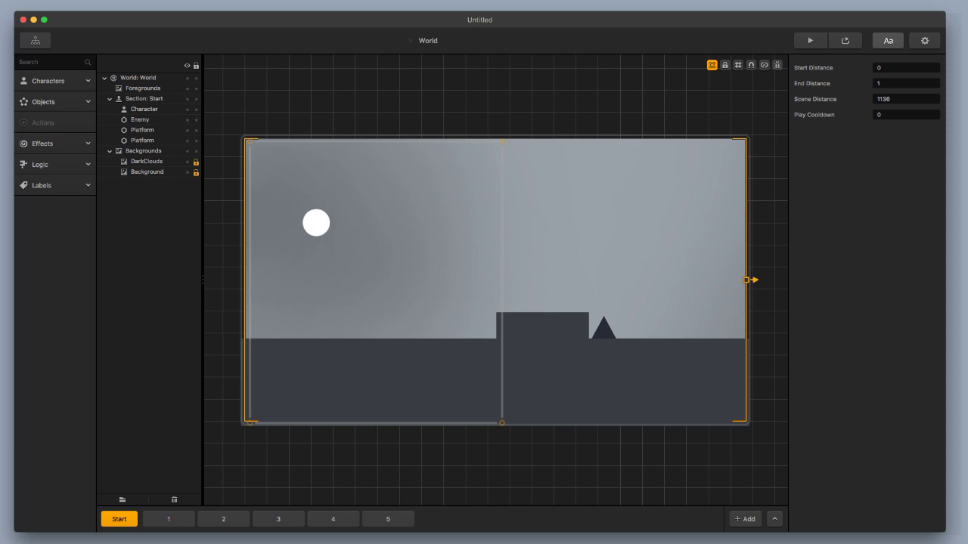
drag(813, 306, 401, 397)
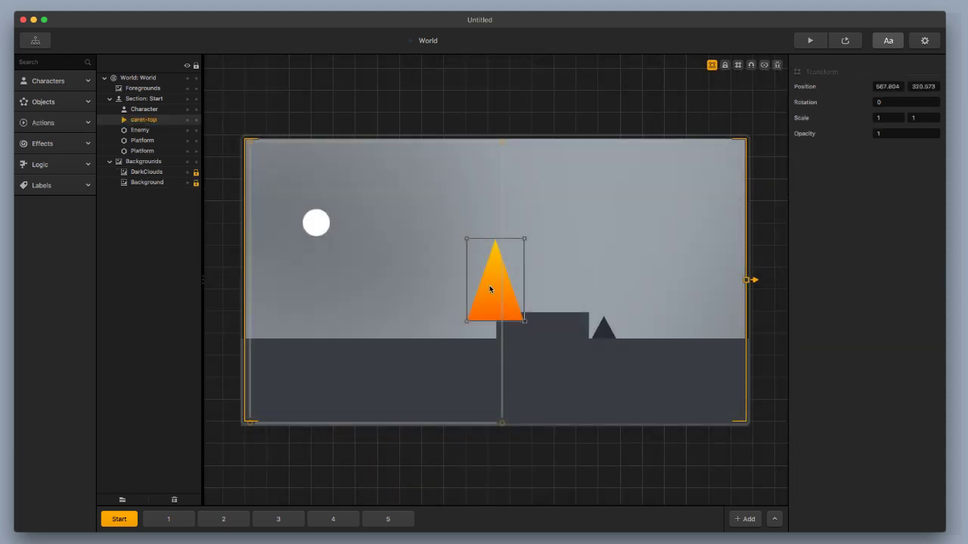
drag(490, 289, 74, 154)
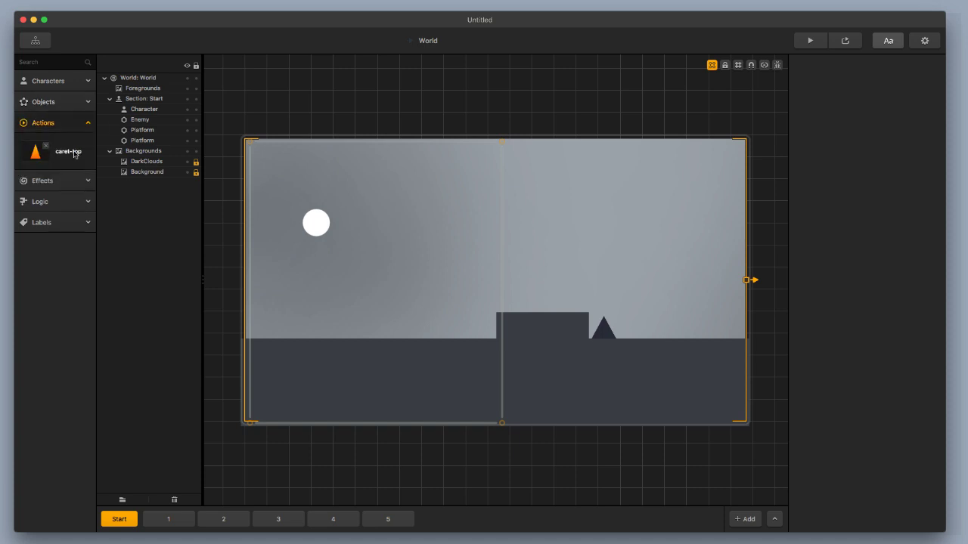
Rename the caret-top action as Restart Checkpoint and set its action type to Restart Checkpoint.
click(77, 153)
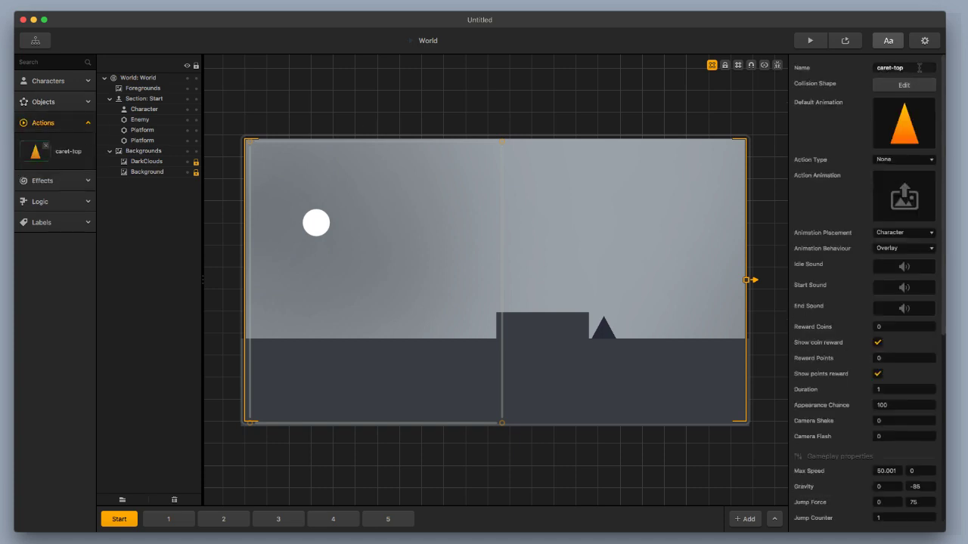
click(919, 67)
text(Restart Checkpoint)
key(Return)
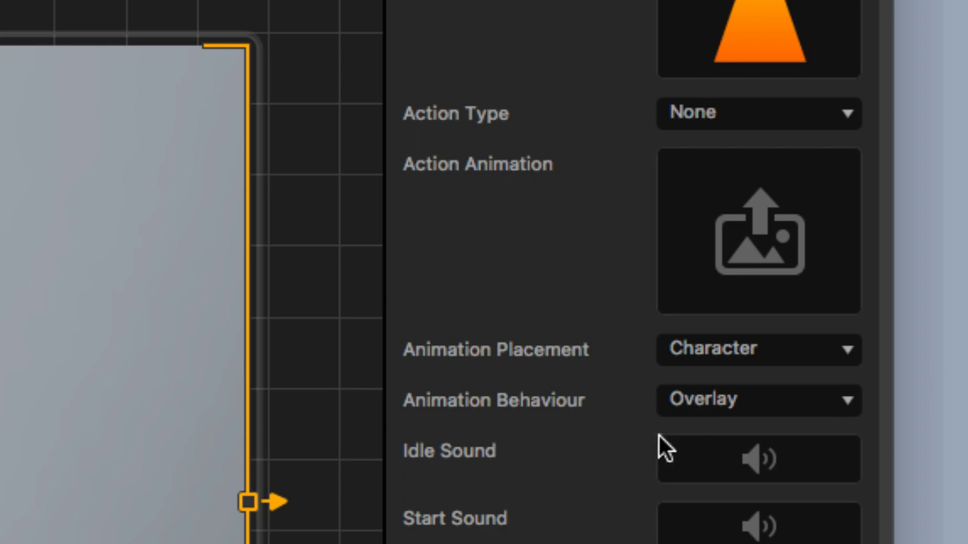
click(685, 125)
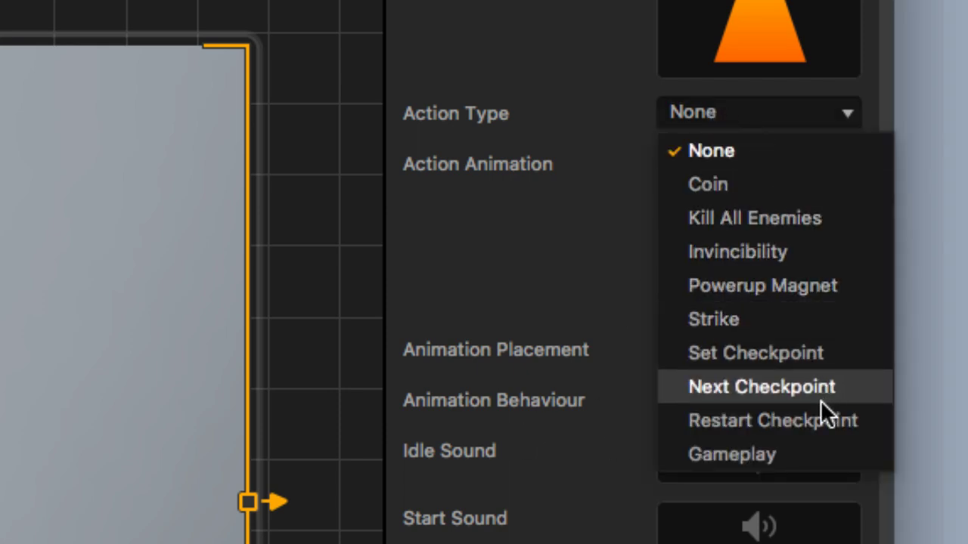
click(816, 427)
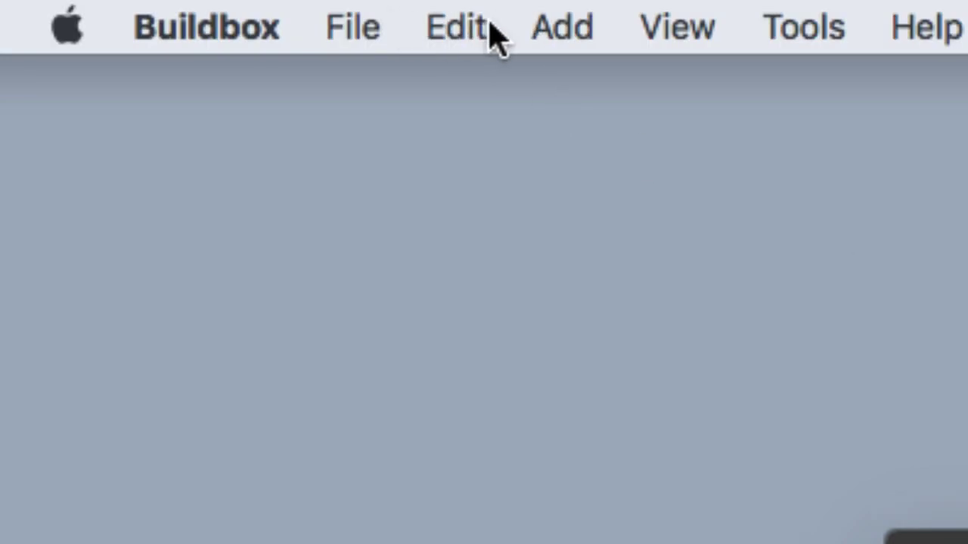
Align the World's scenes, accepting the change to all start and end values of the level sections.
click(586, 27)
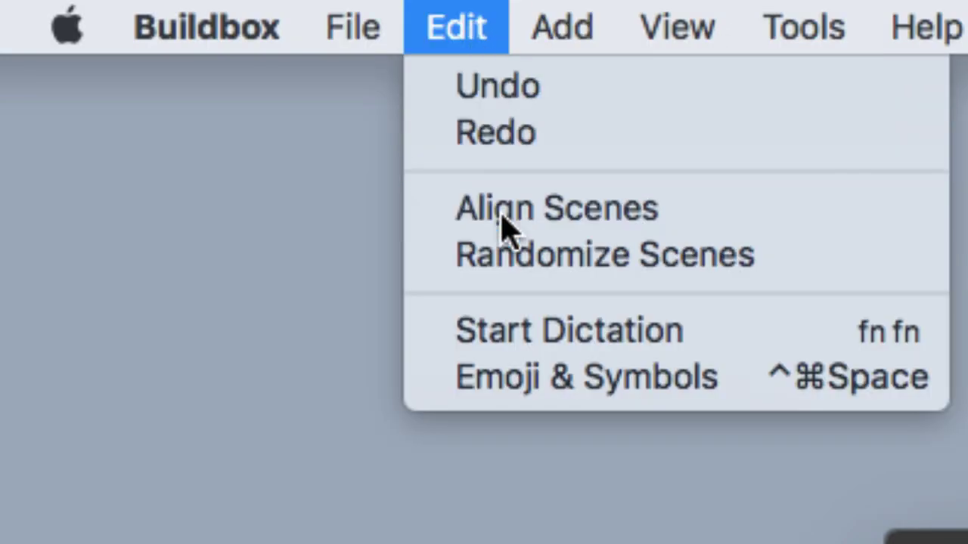
click(501, 218)
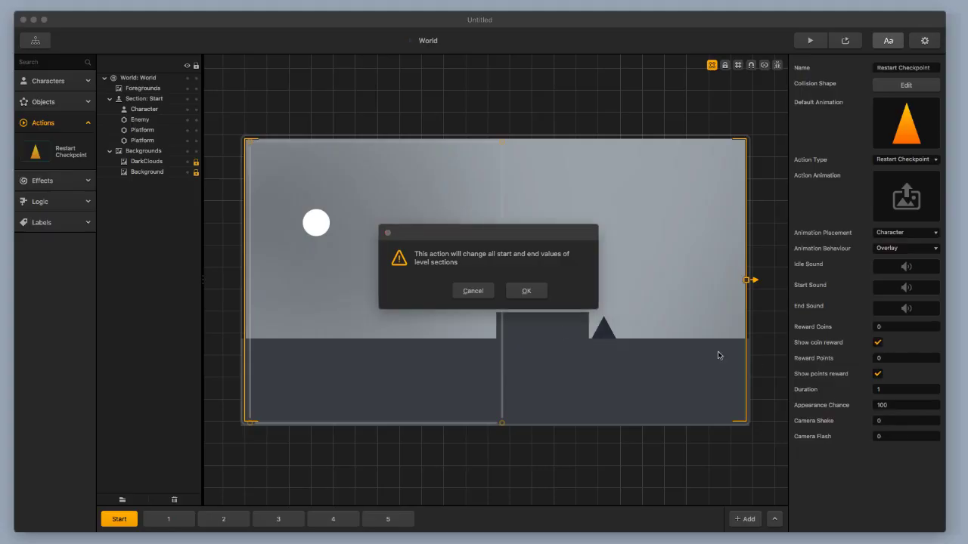
click(539, 293)
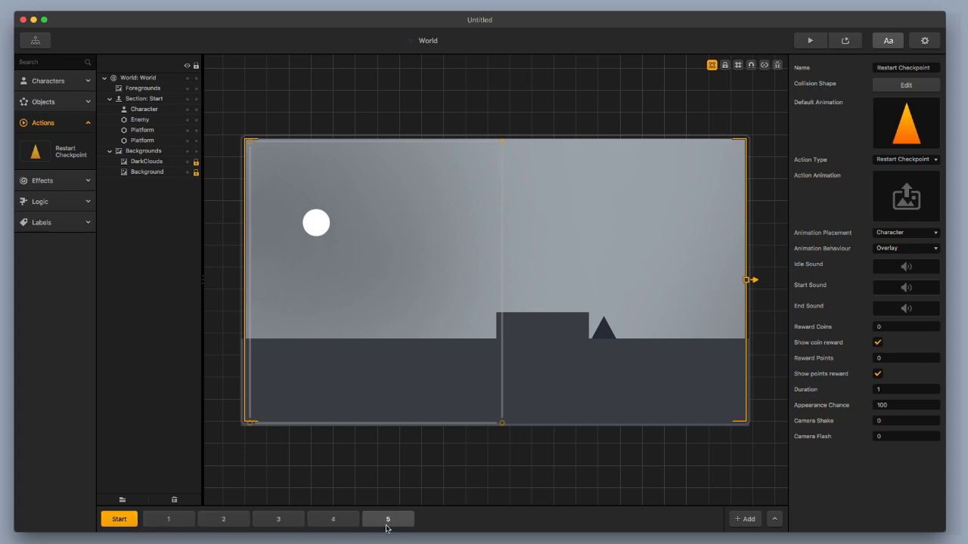
Add the caret-top image as another action in section 1, place it above the first raised platform, and set its opacity to 0.
click(183, 526)
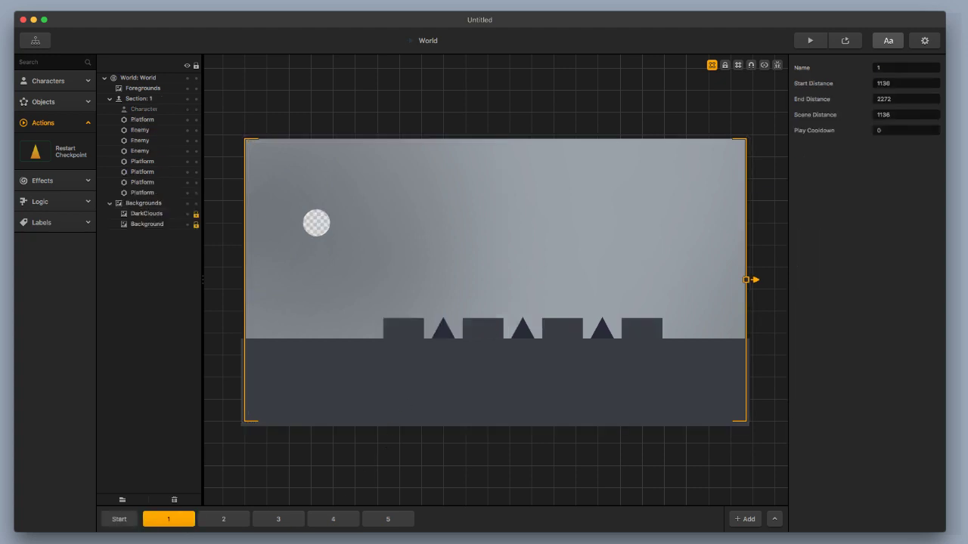
drag(614, 378, 391, 371)
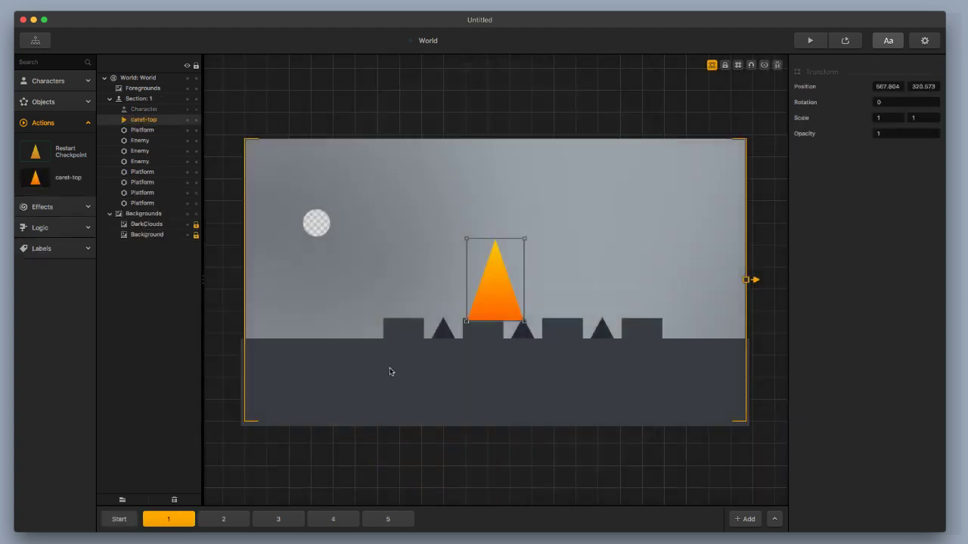
drag(499, 287, 409, 273)
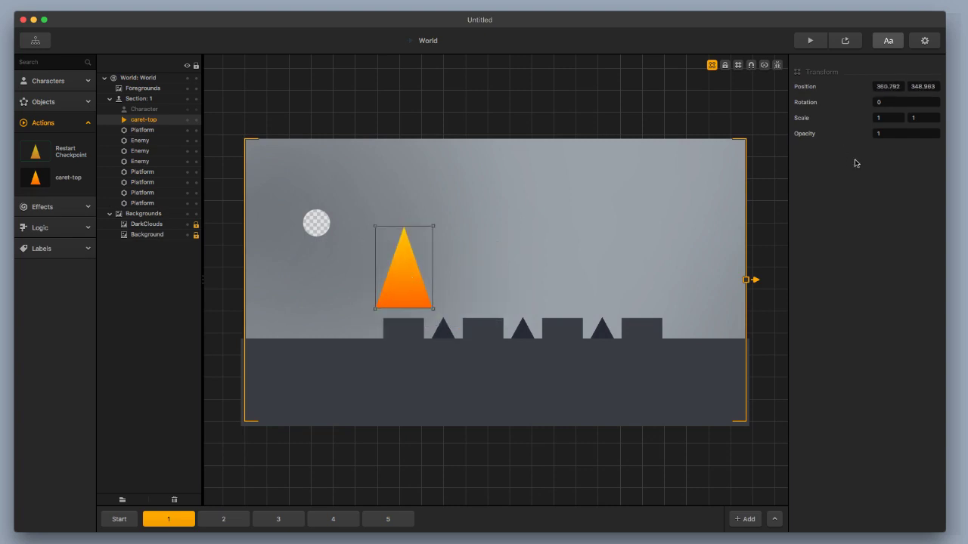
click(892, 133)
text(0)
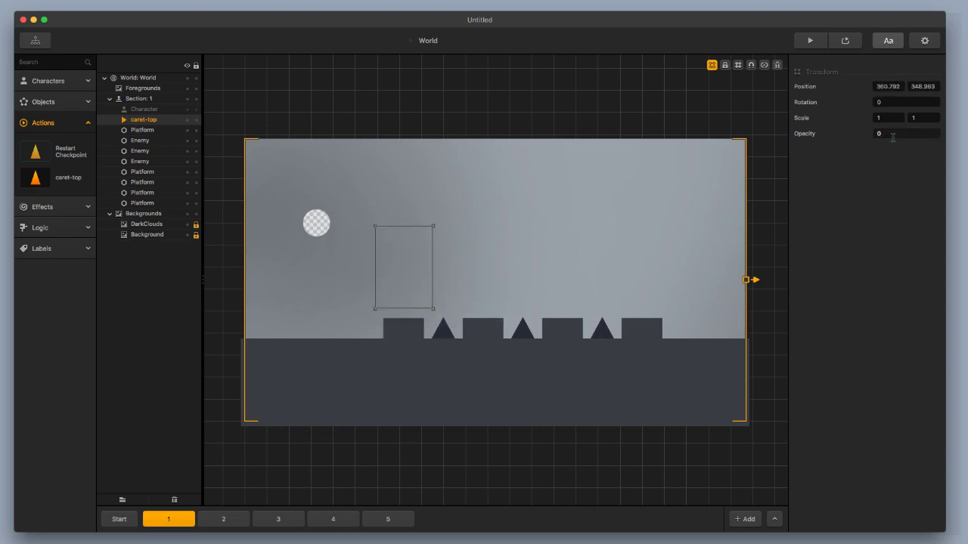
key(Return)
Activate debug mode and reshape the invisible action into a tall, narrow column before the first raised platform, scaled about 0.48 by 3.3.
click(777, 65)
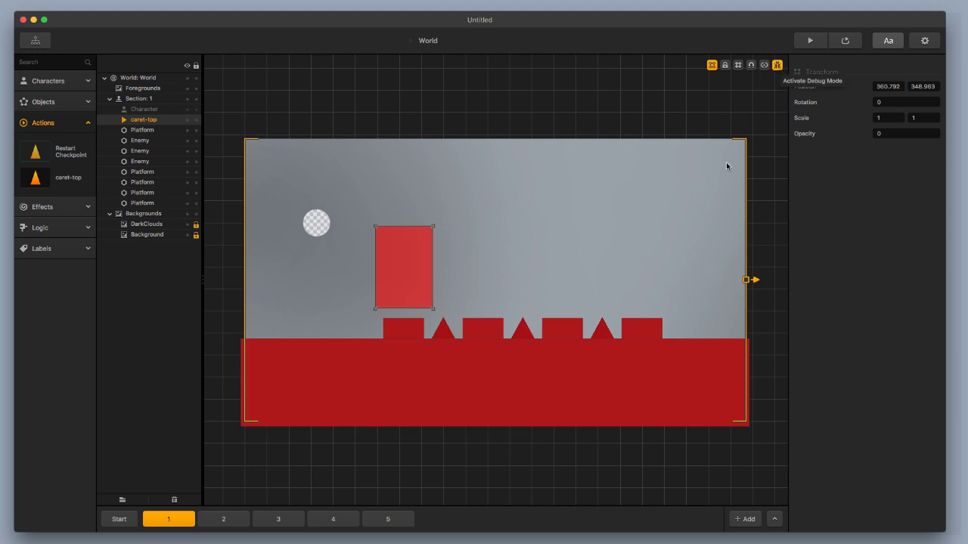
drag(430, 225, 429, 68)
drag(415, 98, 356, 252)
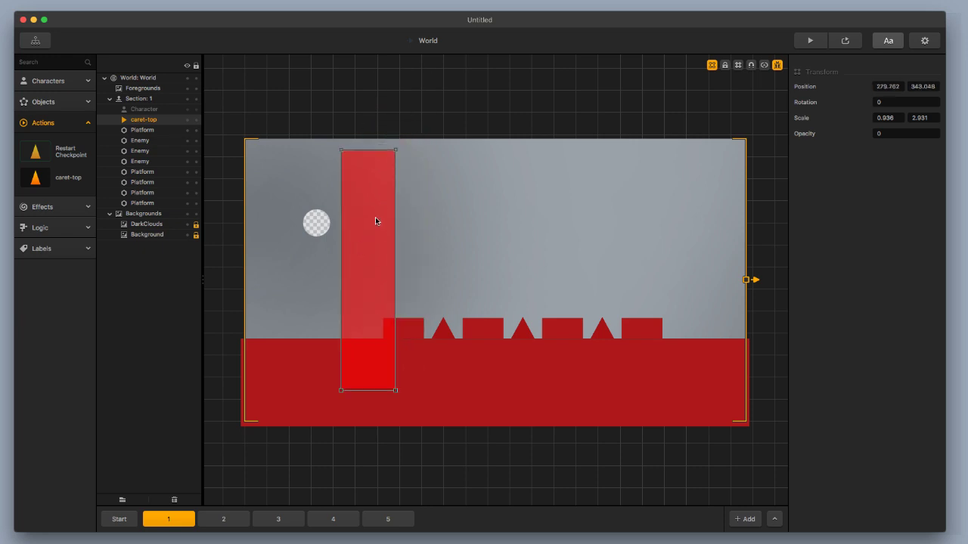
drag(394, 149, 367, 121)
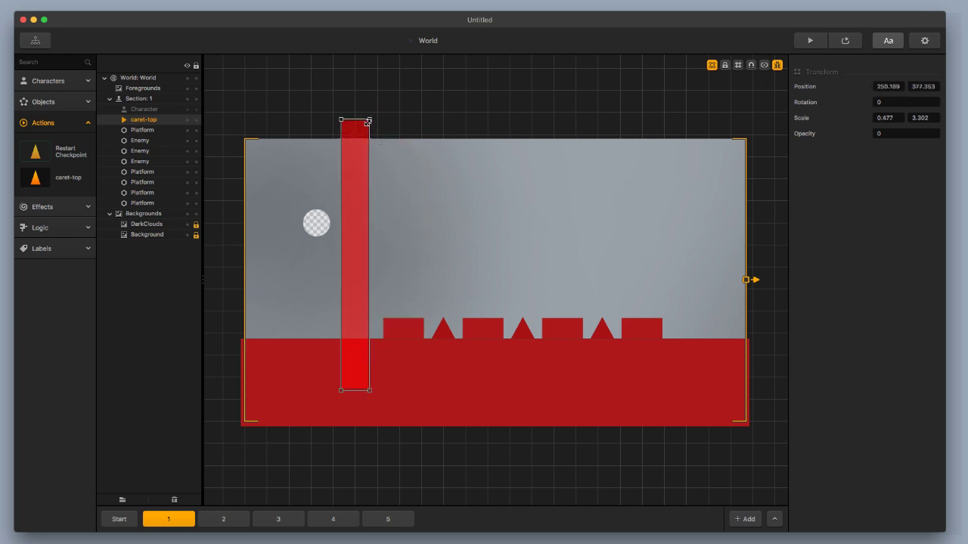
drag(353, 164, 358, 169)
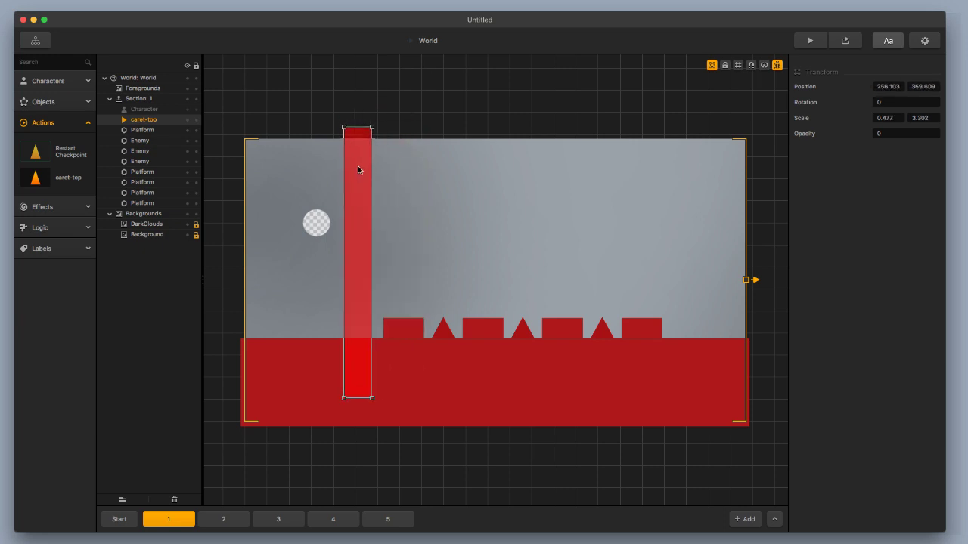
click(374, 147)
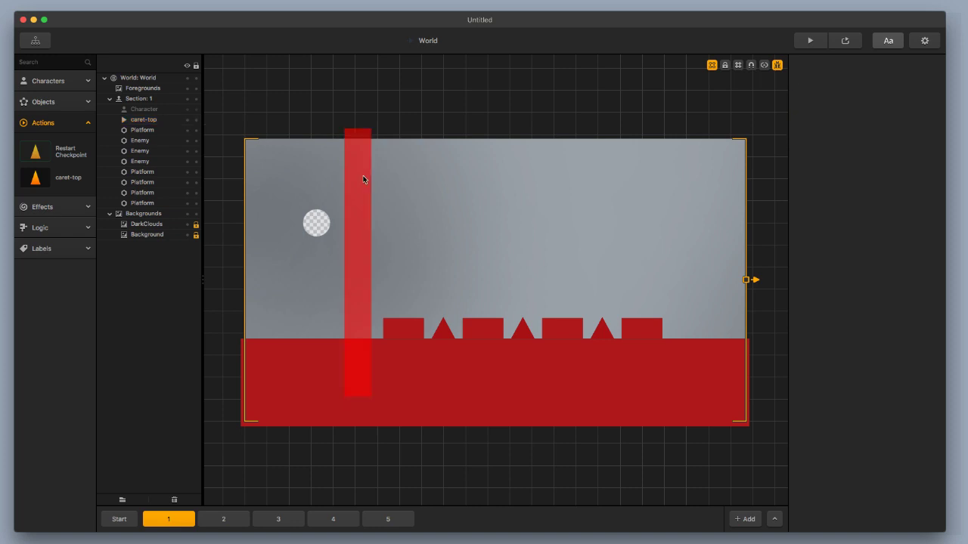
click(361, 176)
Rename the second caret-top action as Set Checkpoint and set its action type to Set Checkpoint.
click(59, 178)
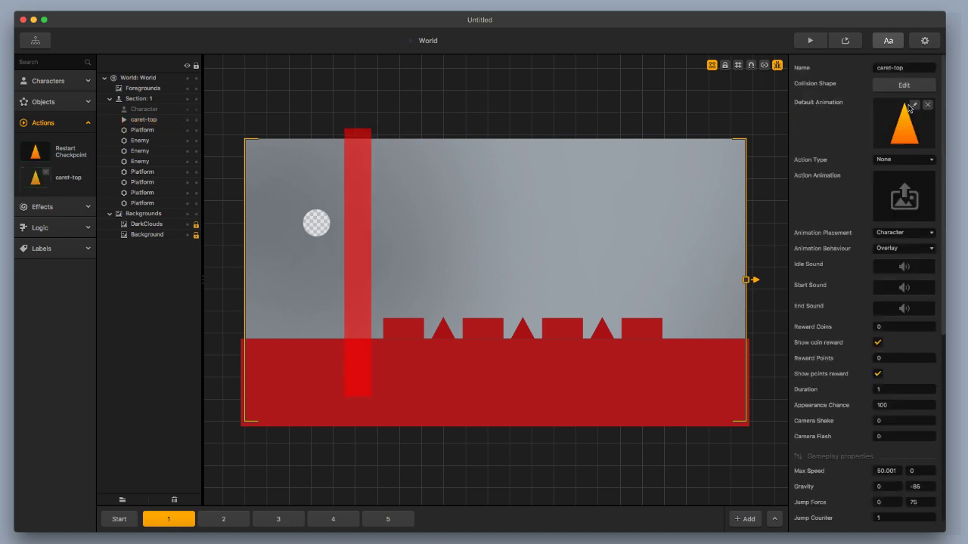
click(905, 68)
drag(905, 68, 857, 63)
text(Sat)
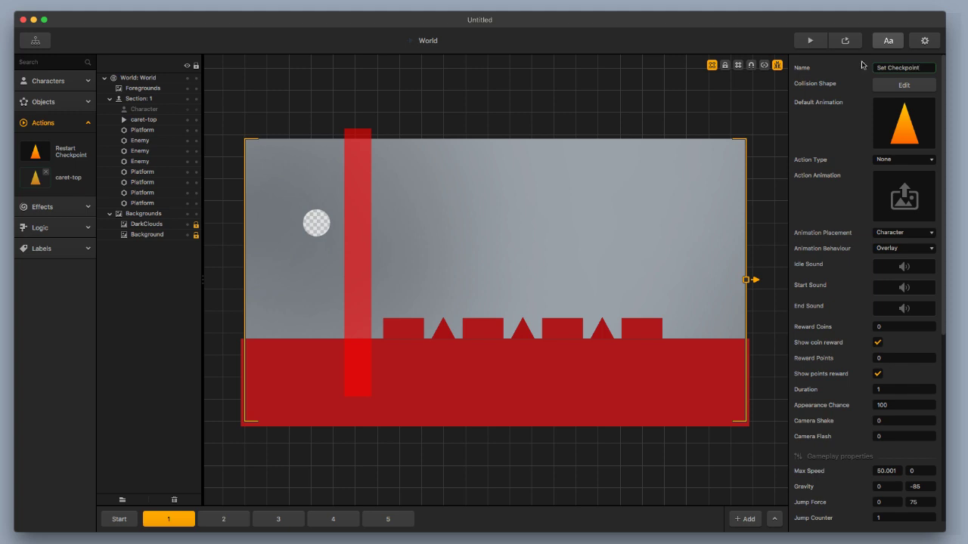
click(905, 160)
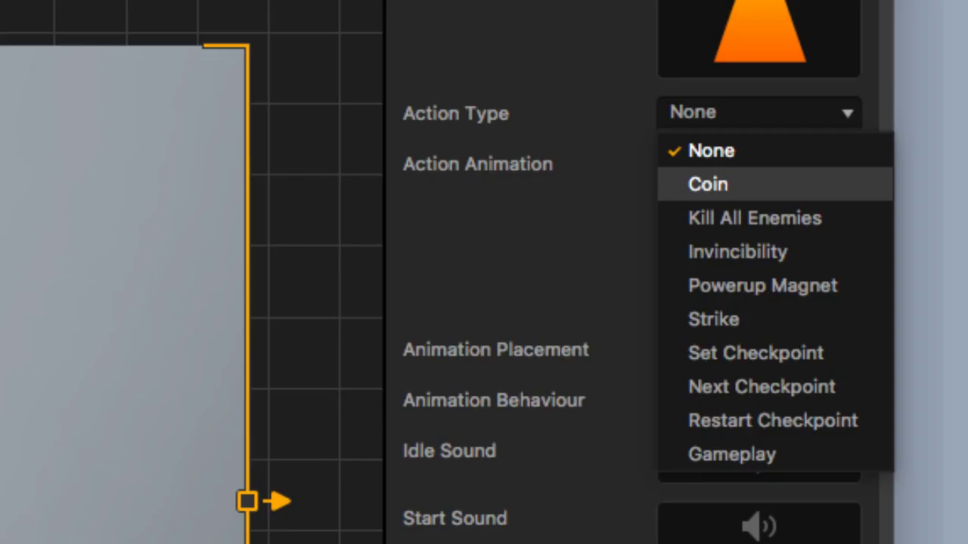
key(Escape)
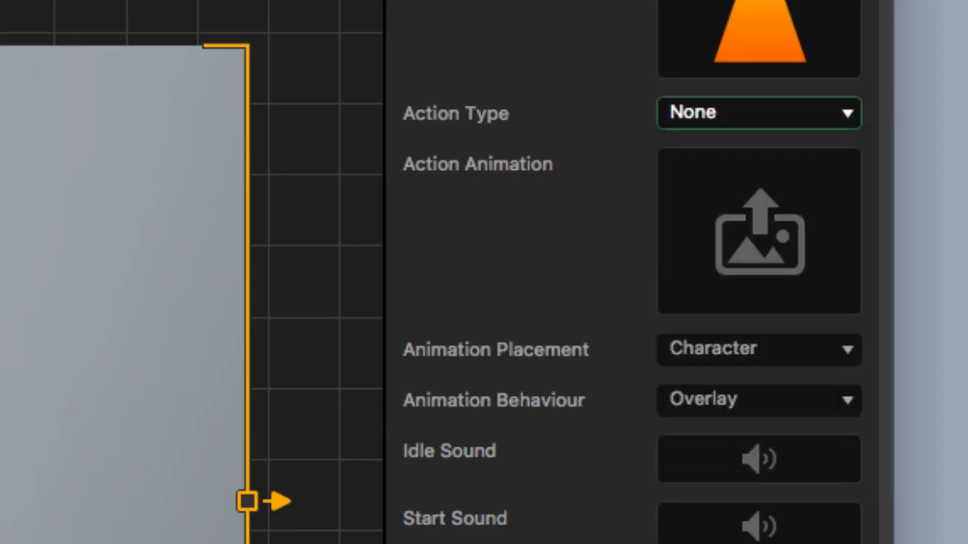
click(736, 112)
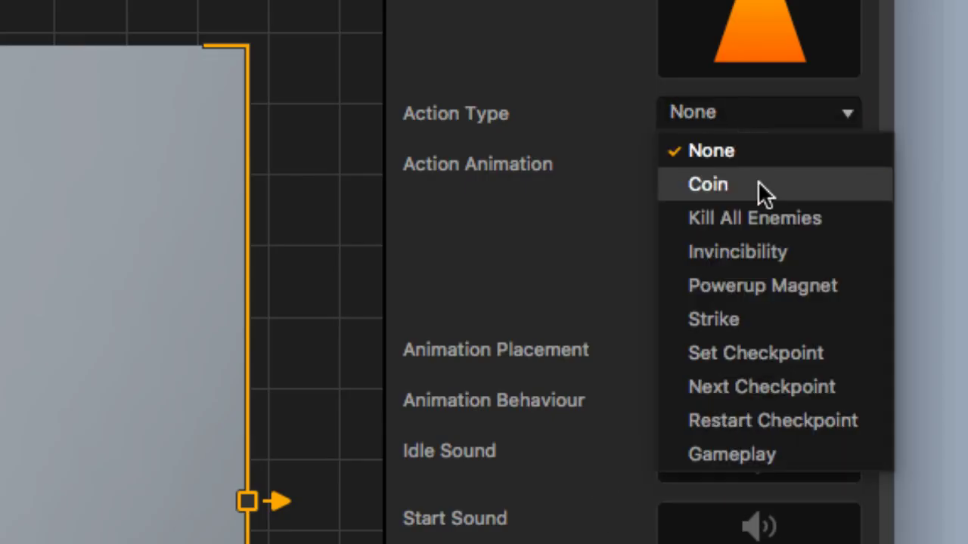
click(771, 353)
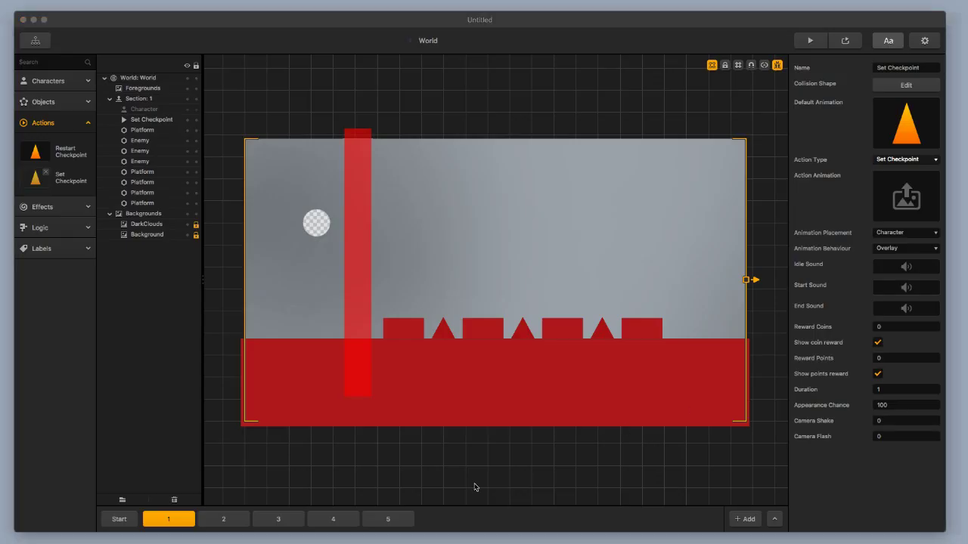
Check the Start section and section 1, reopen the second-chance World UI, and set the Purchase Button's action selection to Restart Checkpoint.
click(119, 520)
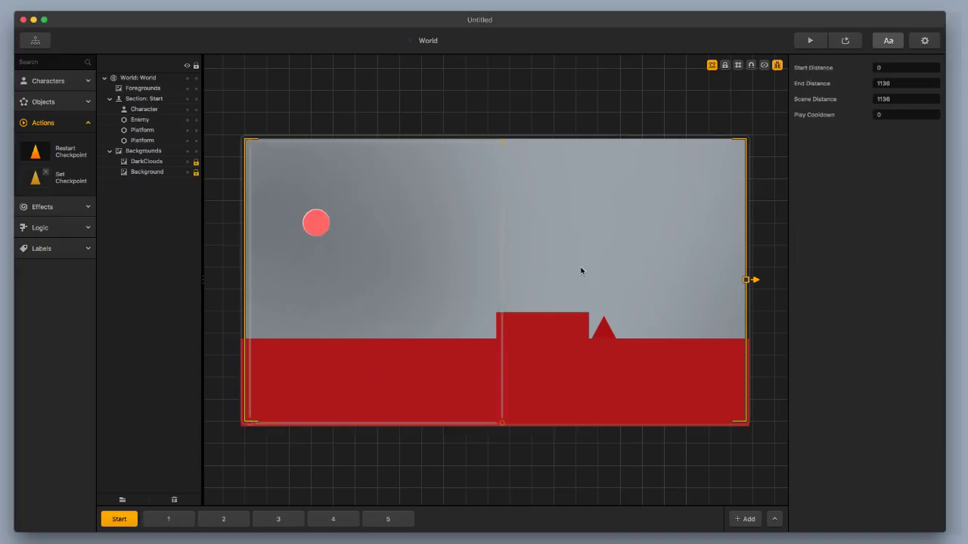
click(169, 519)
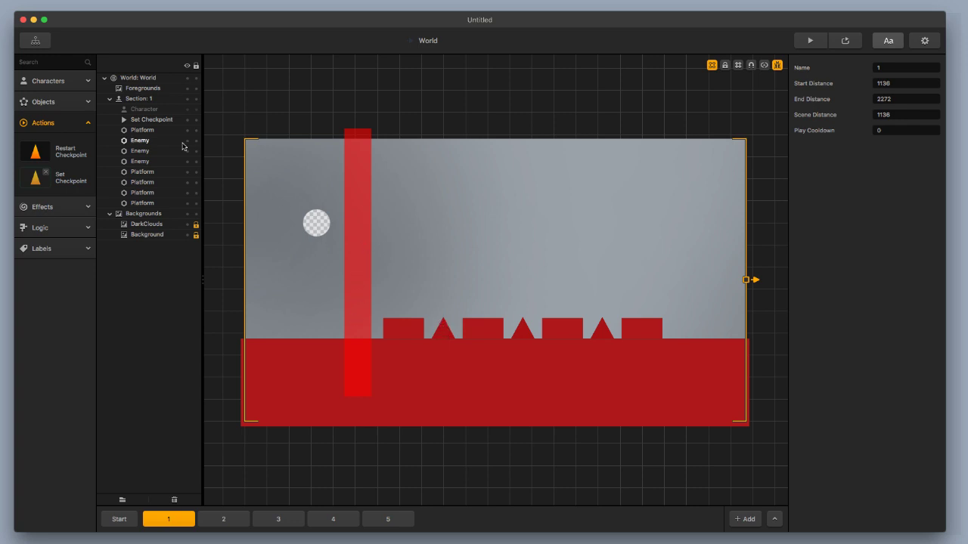
click(38, 41)
double_click(585, 280)
click(585, 280)
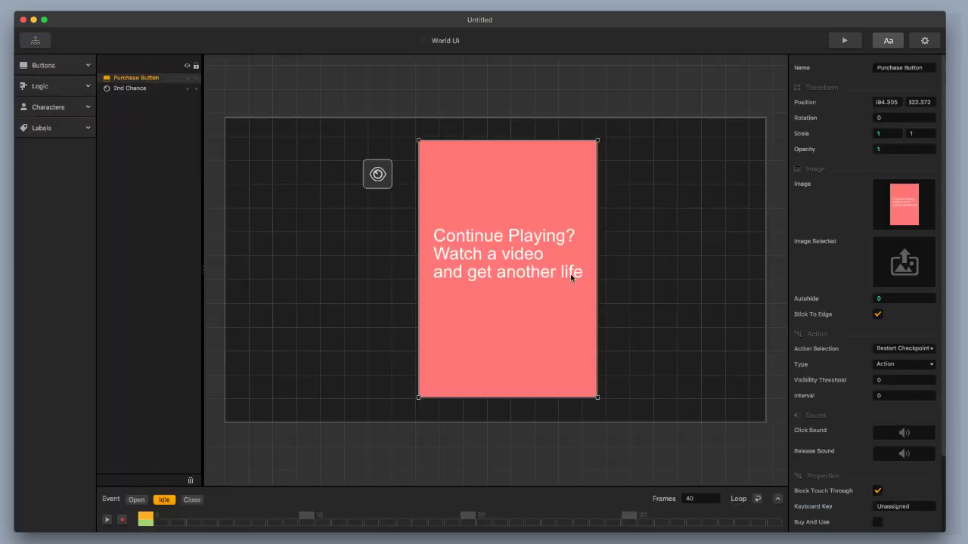
scroll(895, 316, down, 4)
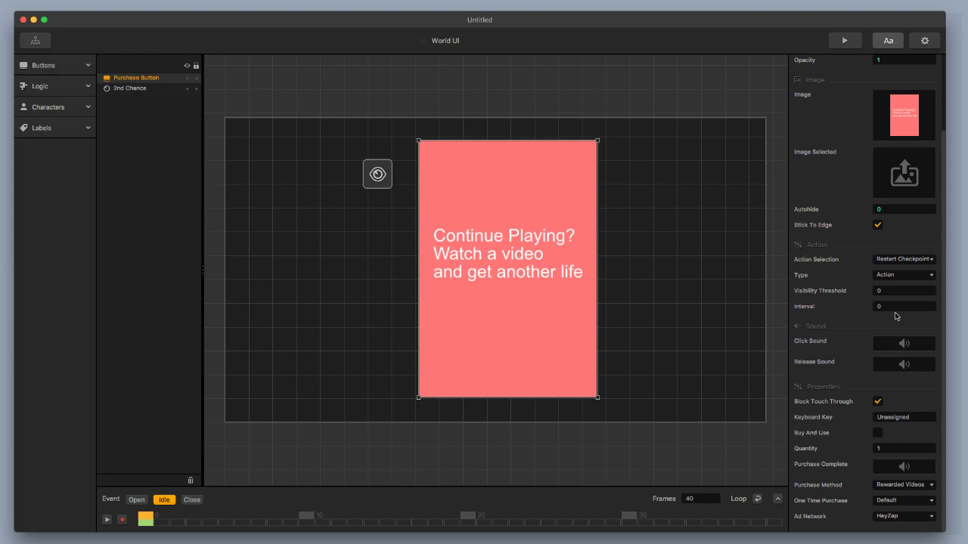
click(915, 259)
click(915, 271)
Select the 2nd Chance event, then test the game in the preview with debug display on, playing past the checkpoint until Game Over.
click(378, 174)
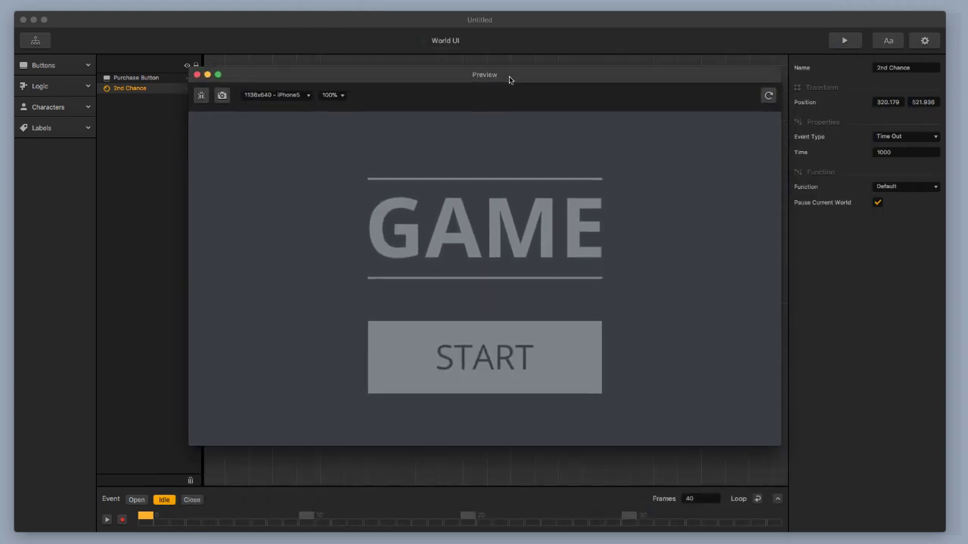
drag(509, 79, 504, 71)
click(497, 338)
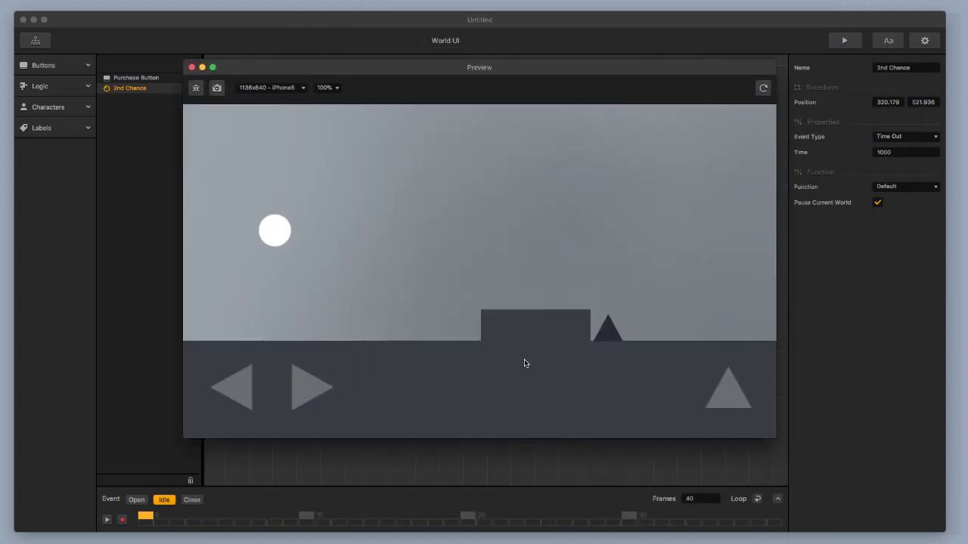
click(300, 387)
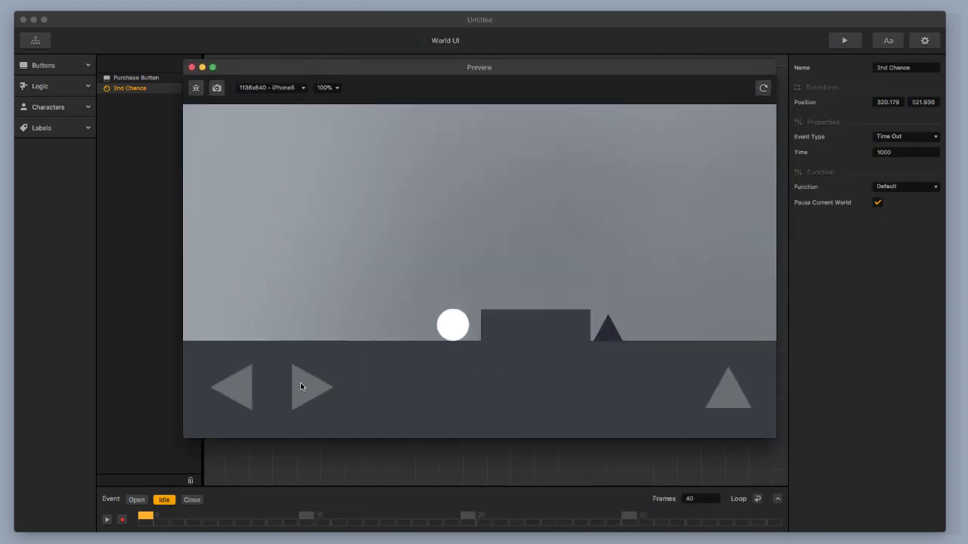
key(Up)
key(Right)
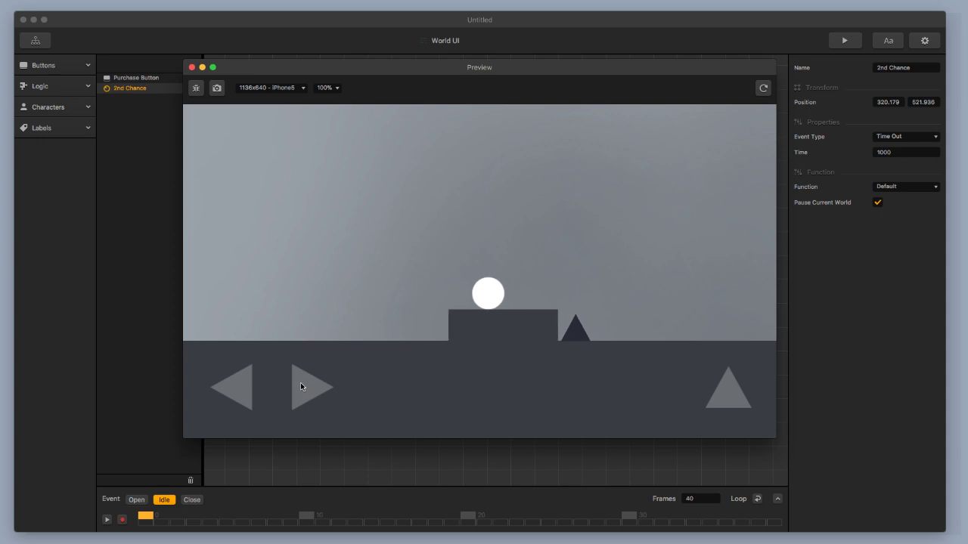
key(Right)
key(Up)
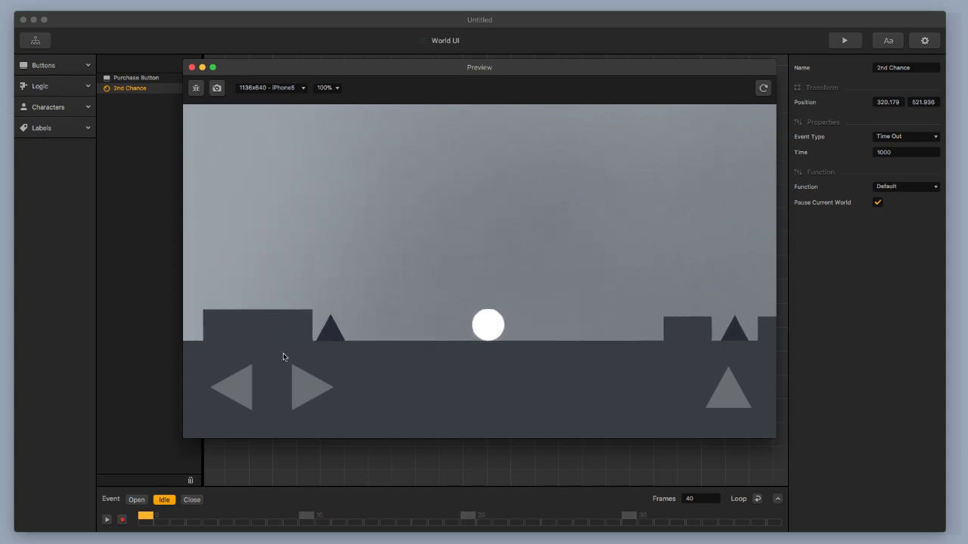
click(196, 87)
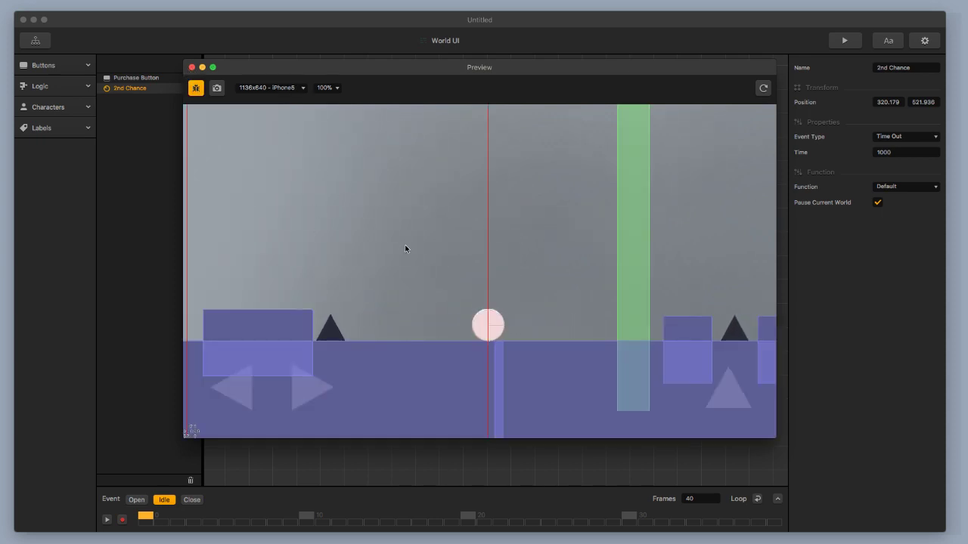
key(Right)
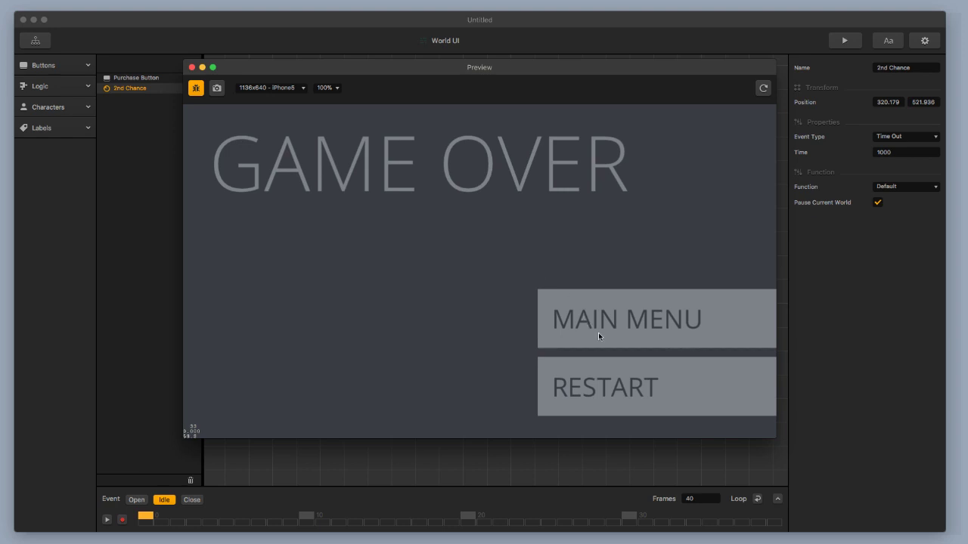
click(192, 68)
Set the 2nd Chance event's Time Out time to 5000.
click(901, 153)
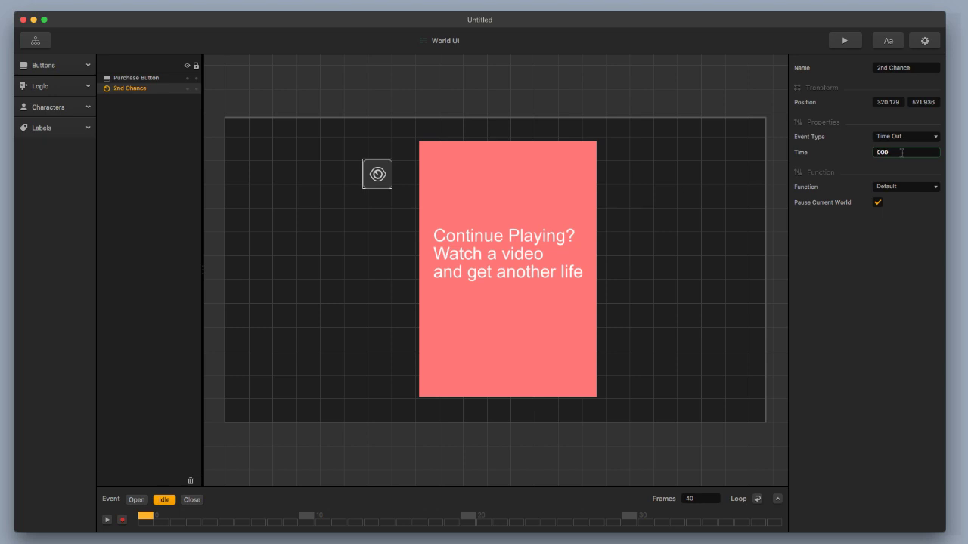
key(Return)
click(914, 69)
click(909, 152)
Replay the preview past the checkpoint into a hazard and test the Continue Playing prompt with the longer timeout.
click(844, 42)
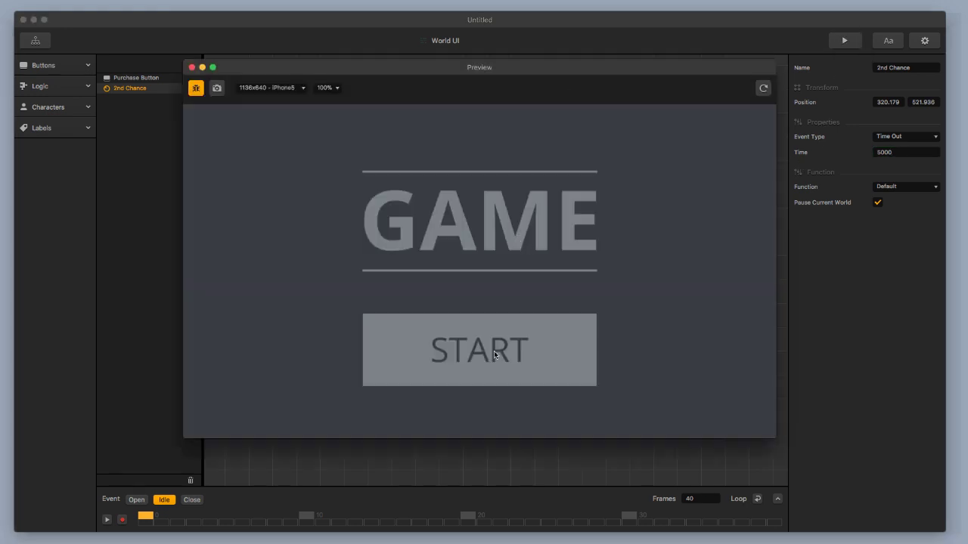
click(491, 362)
key(Right)
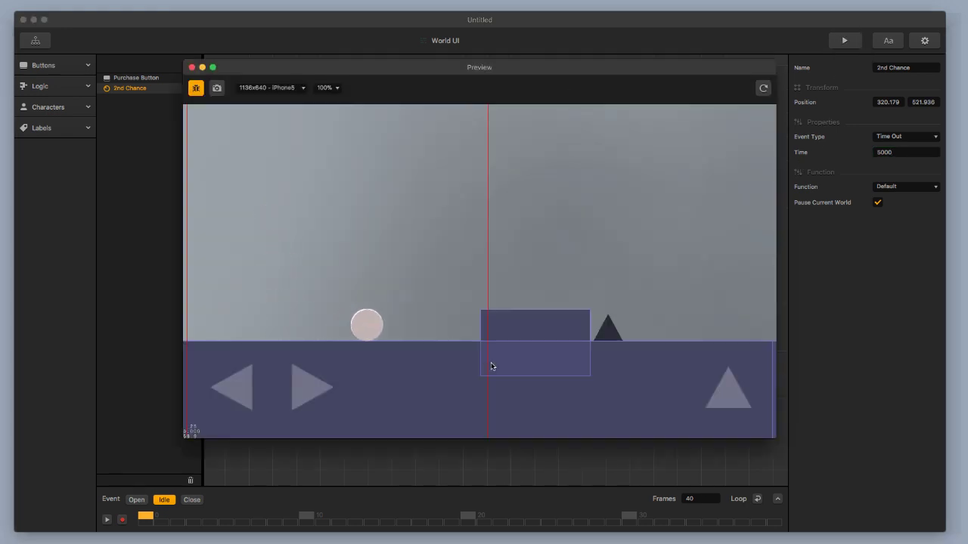
key(Up)
key(Up)
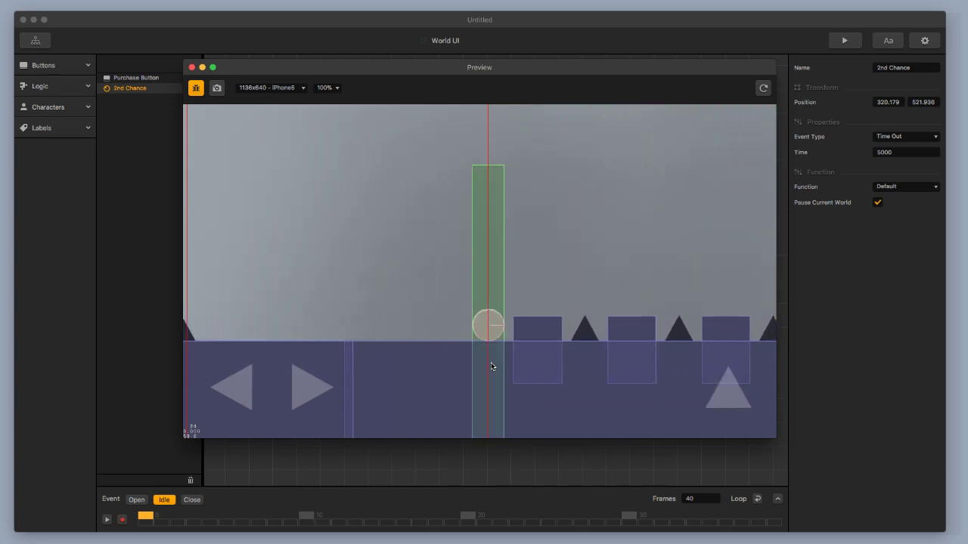
key(Up)
key(Right)
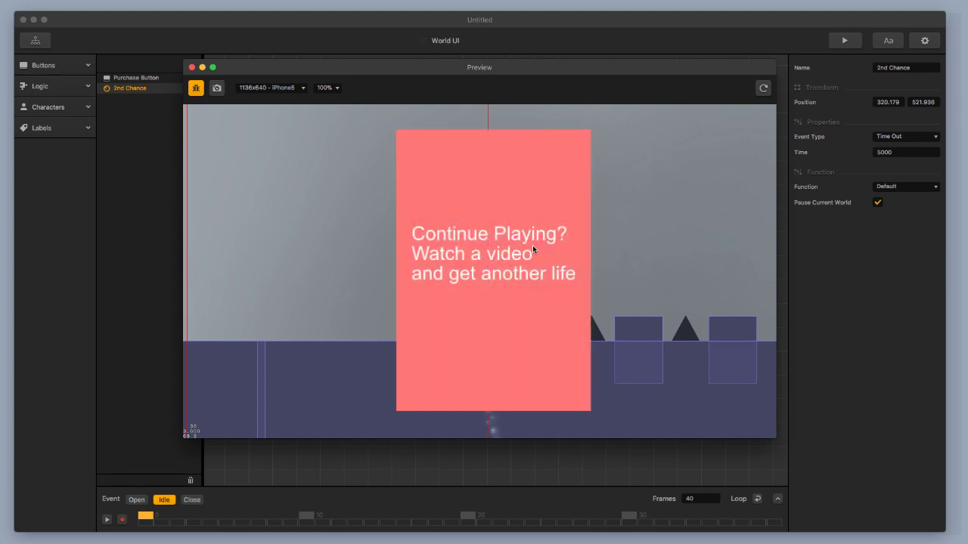
click(510, 274)
click(507, 282)
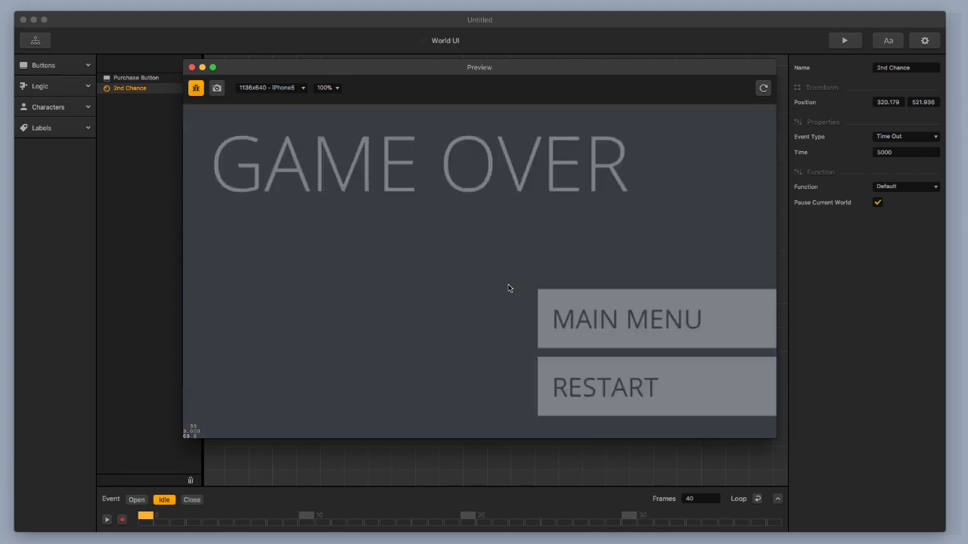
click(191, 67)
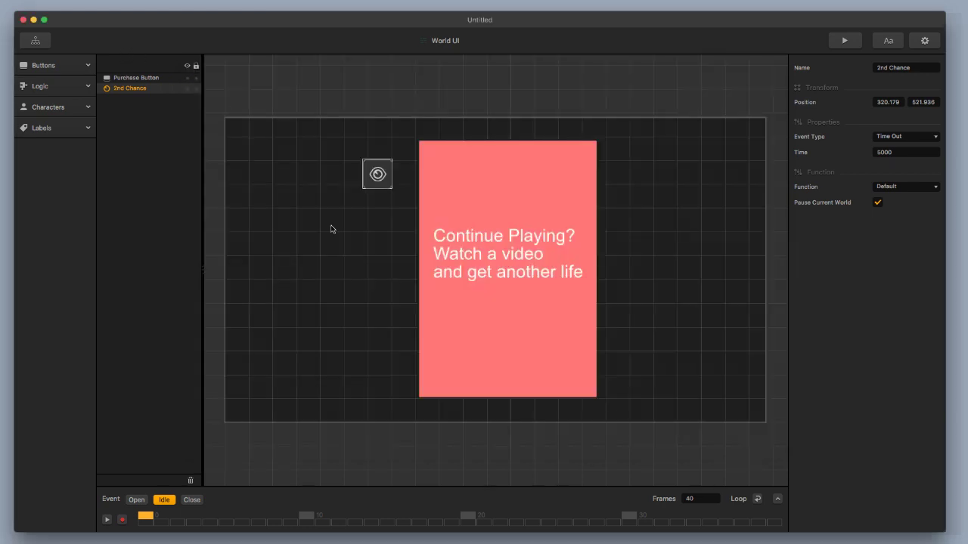
Reselect Restart Checkpoint as the second-chance Purchase Button's action and enable Buy And Use.
click(555, 273)
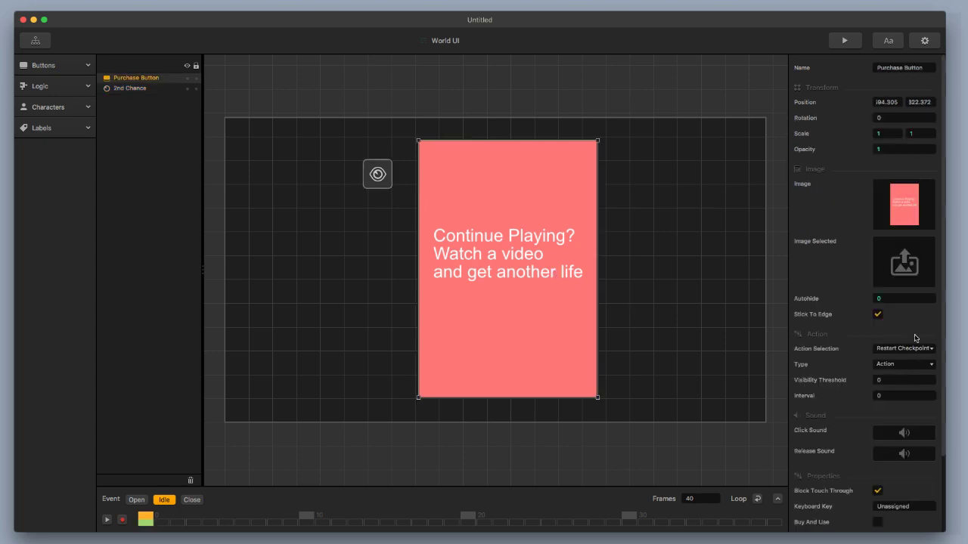
mouse_move(885, 205)
scroll(905, 304, down, 2)
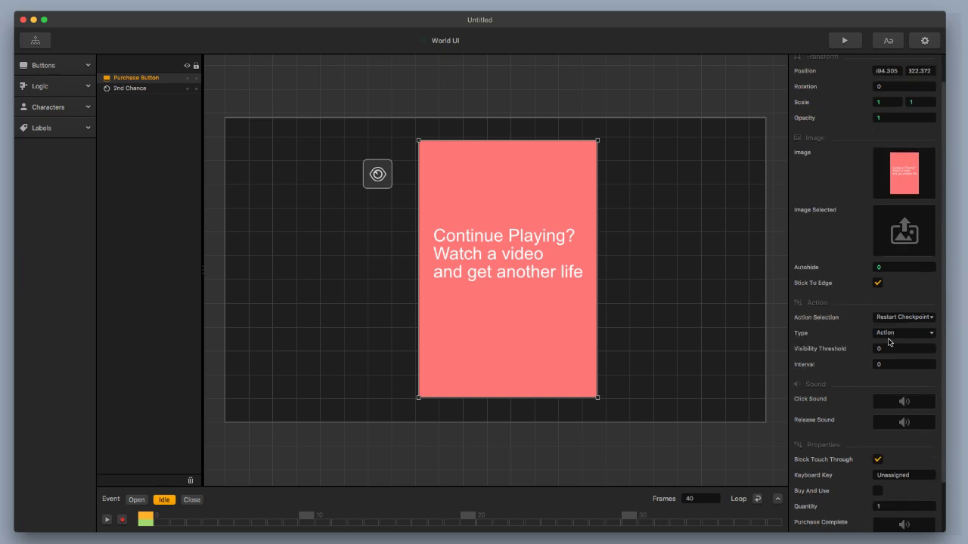
click(904, 285)
click(903, 308)
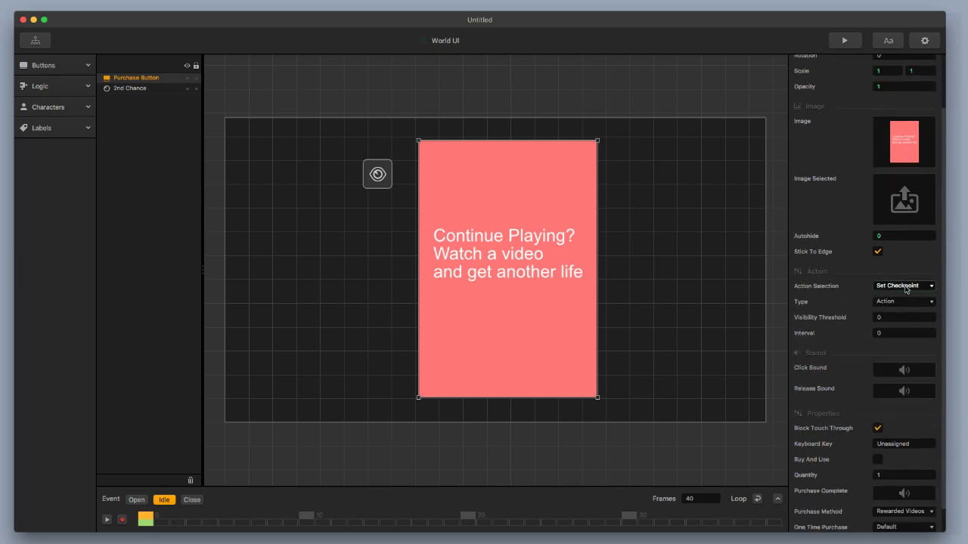
click(908, 288)
click(907, 297)
scroll(896, 349, down, 1)
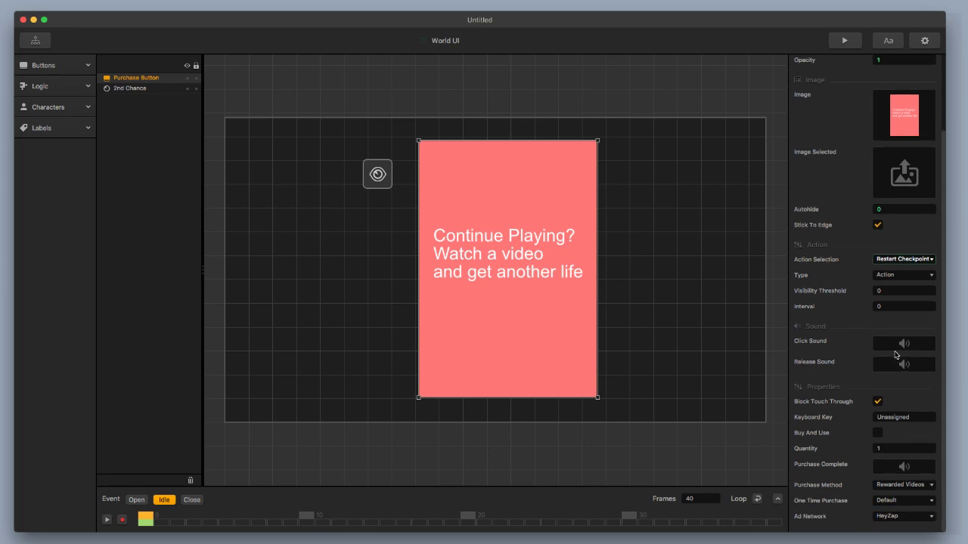
click(877, 434)
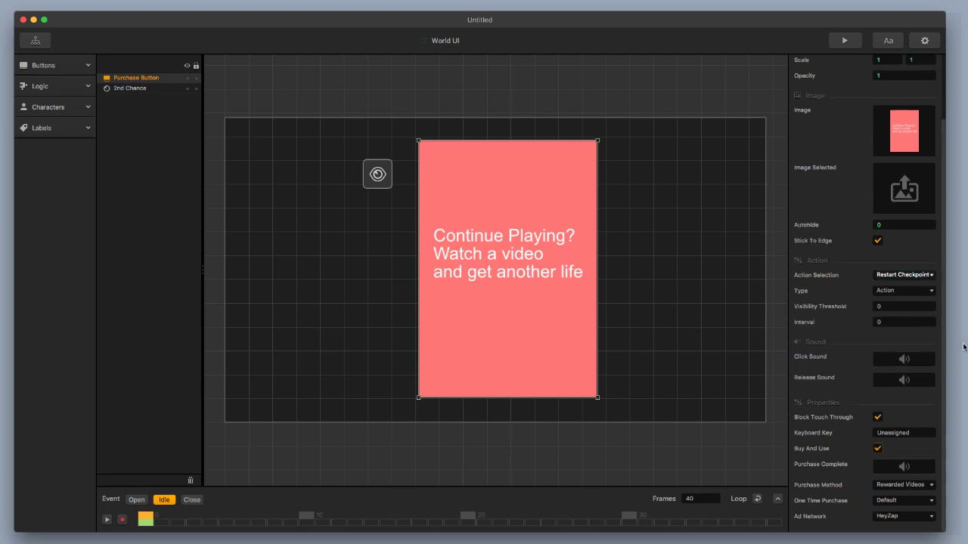
Preview the game again, die beyond the checkpoint, and use the Continue Playing prompt to test the checkpoint restart.
click(843, 40)
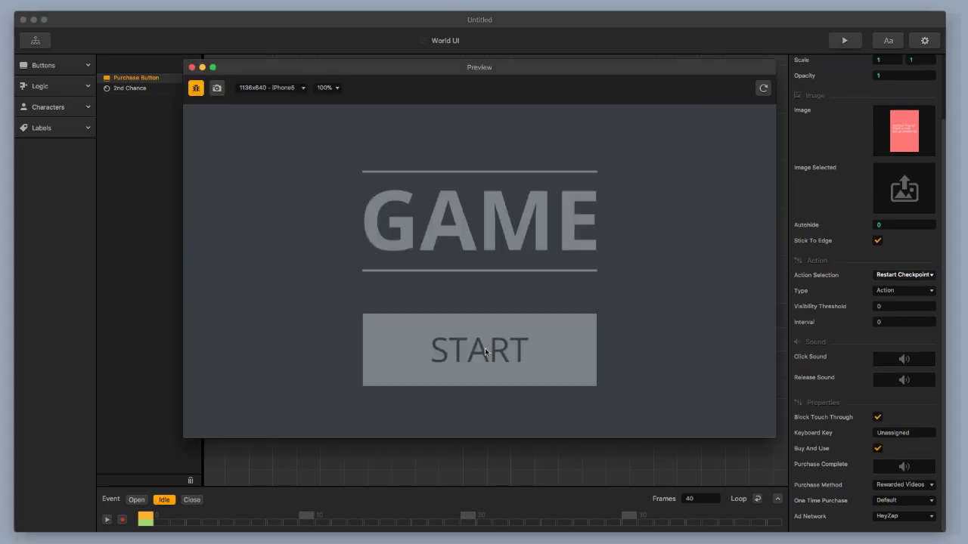
key(Right)
key(Up)
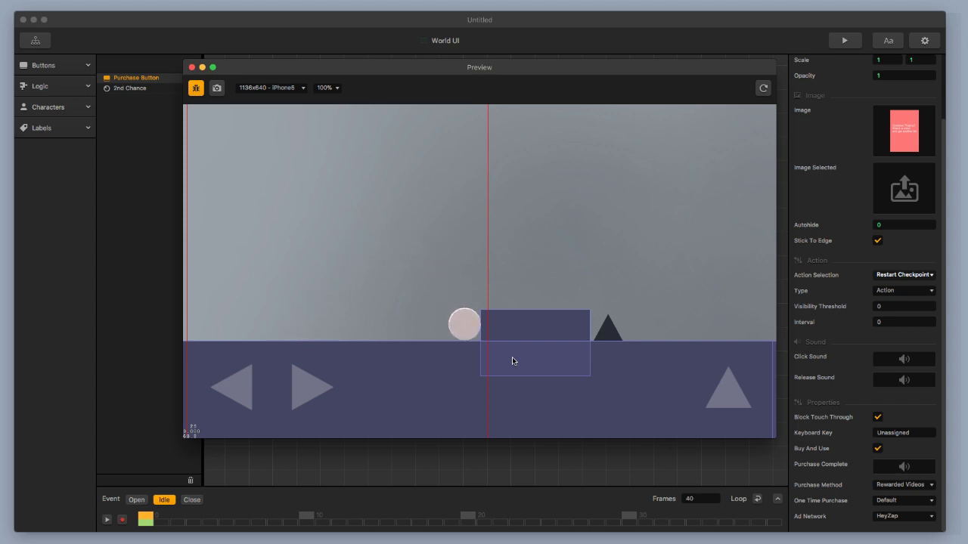
key(Up)
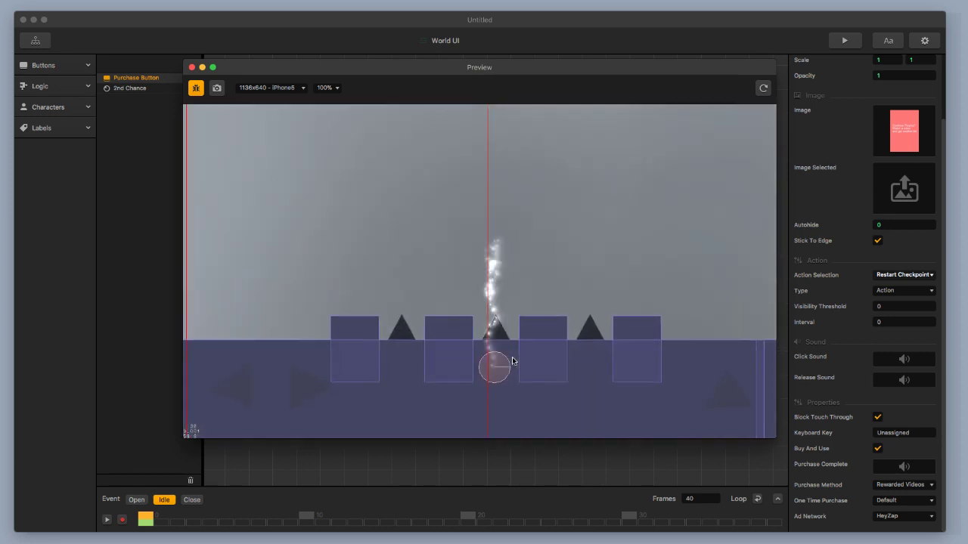
click(527, 369)
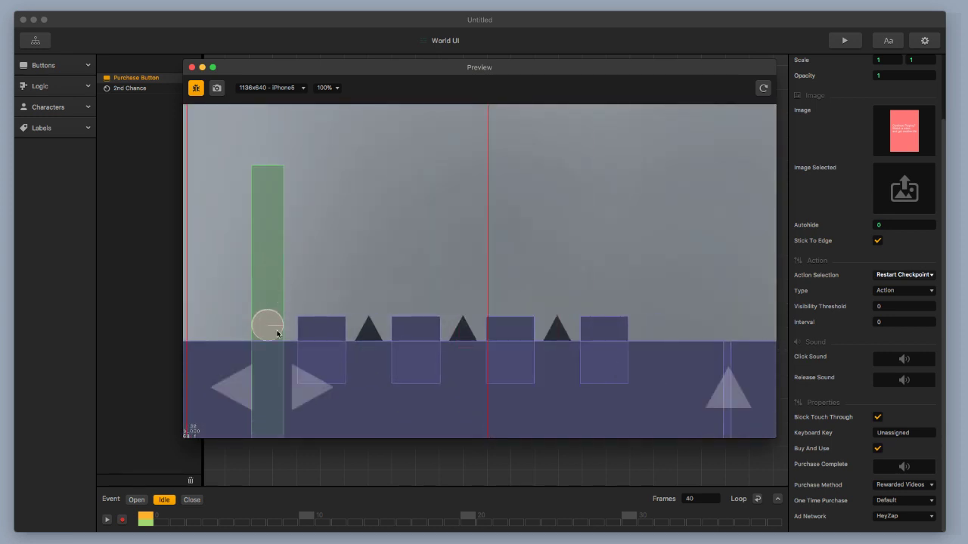
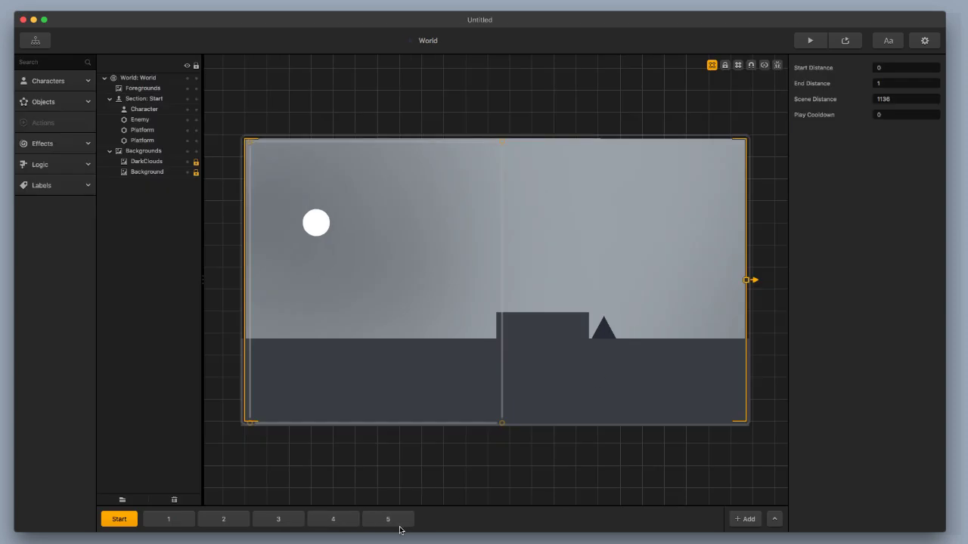
Open the Game Over UI from the mind map and add a Purchase Button in the empty area beside the Main Menu button.
click(35, 41)
double_click(724, 274)
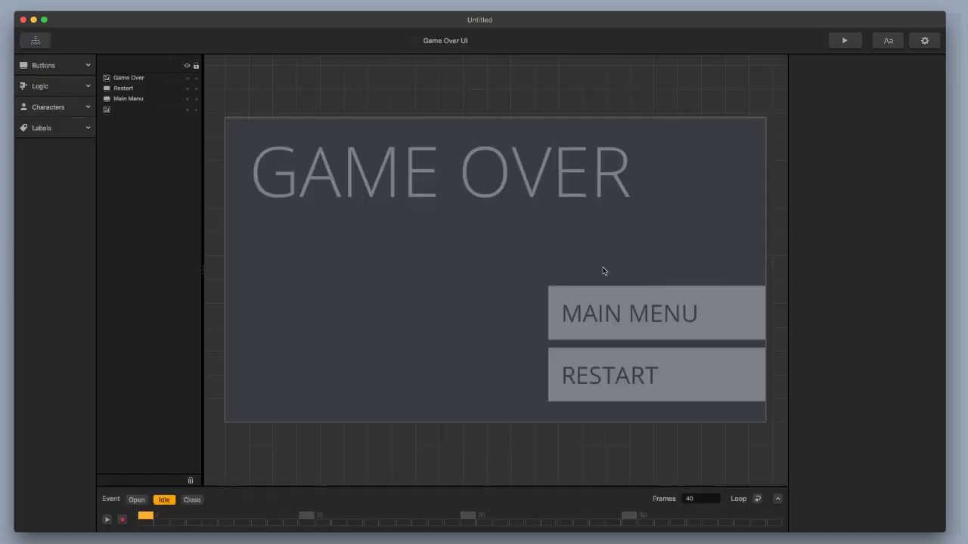
click(66, 67)
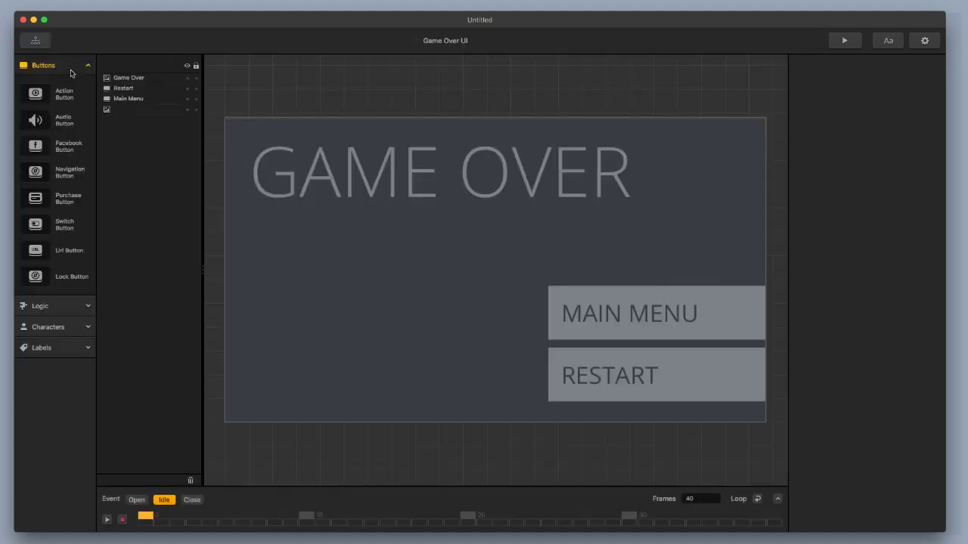
drag(68, 203, 402, 321)
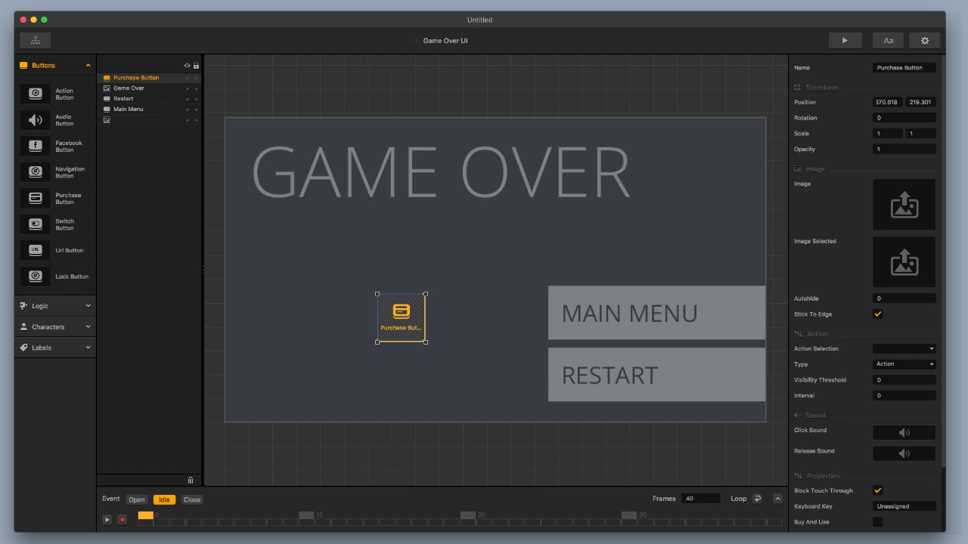
Assign the orange triangle image to the Purchase Button, scale it to about 1.99 by 0.73, and place it below the GAME OVER title.
drag(964, 227, 904, 204)
drag(433, 229, 496, 280)
drag(435, 358, 380, 319)
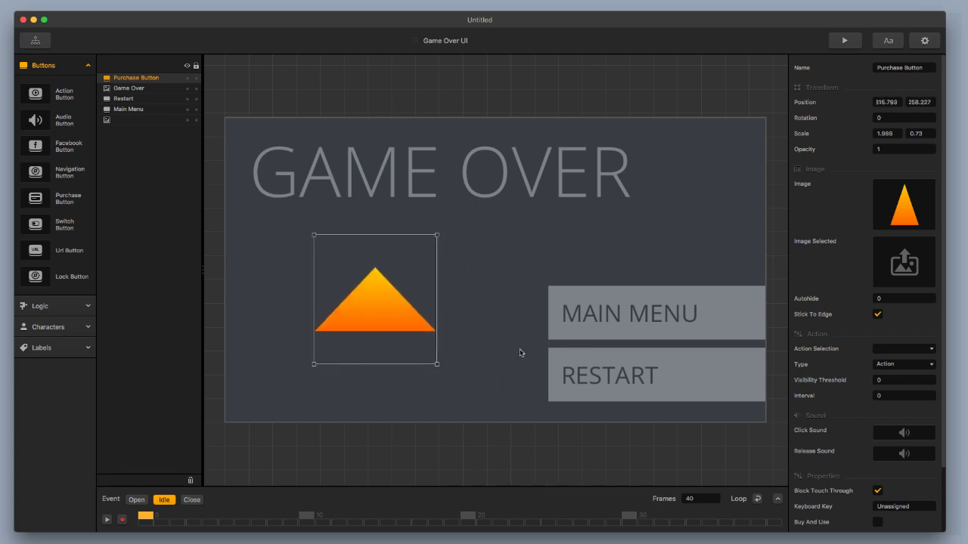
Enable Buy And Use for the Game Over Purchase Button and check its available action selections.
scroll(915, 345, down, 3)
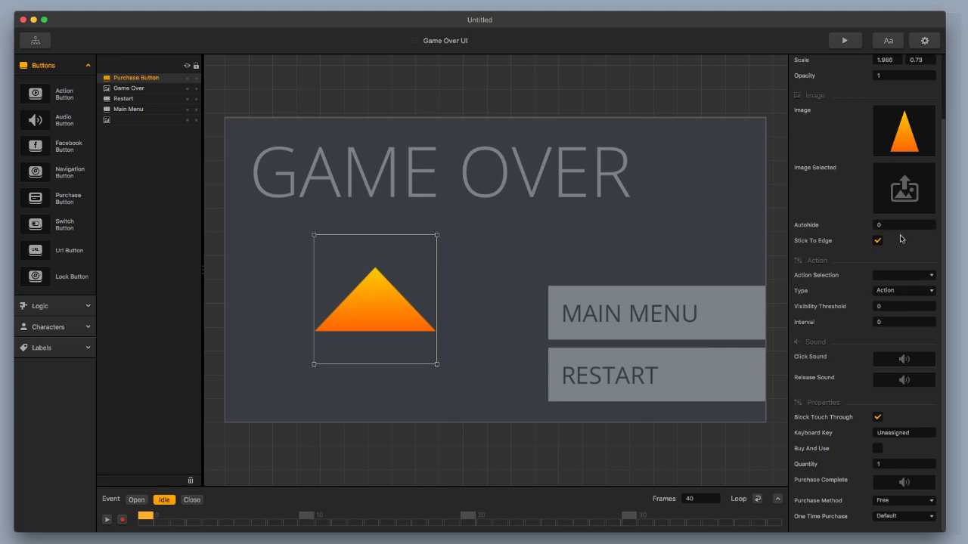
scroll(899, 243, up, 3)
scroll(900, 244, down, 3)
click(877, 448)
scroll(877, 447, up, 1)
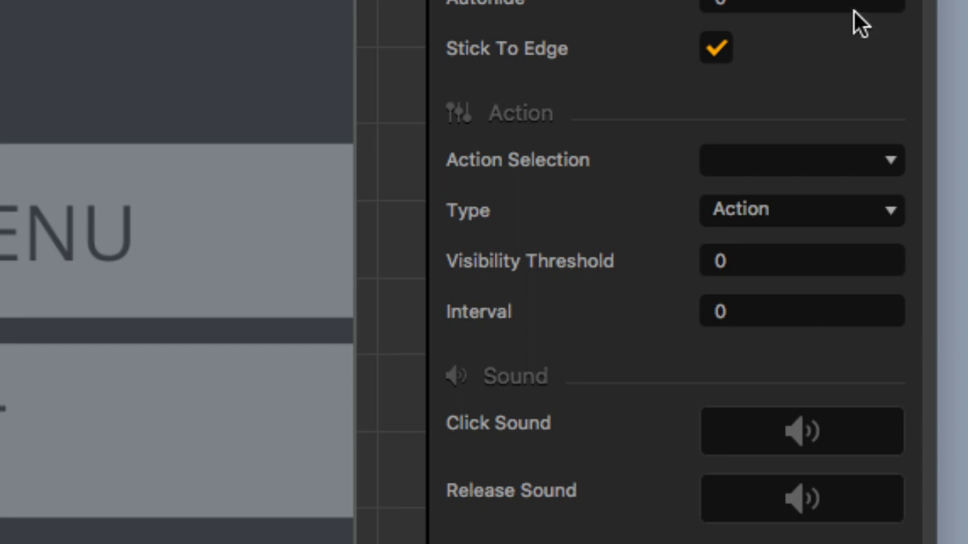
click(805, 161)
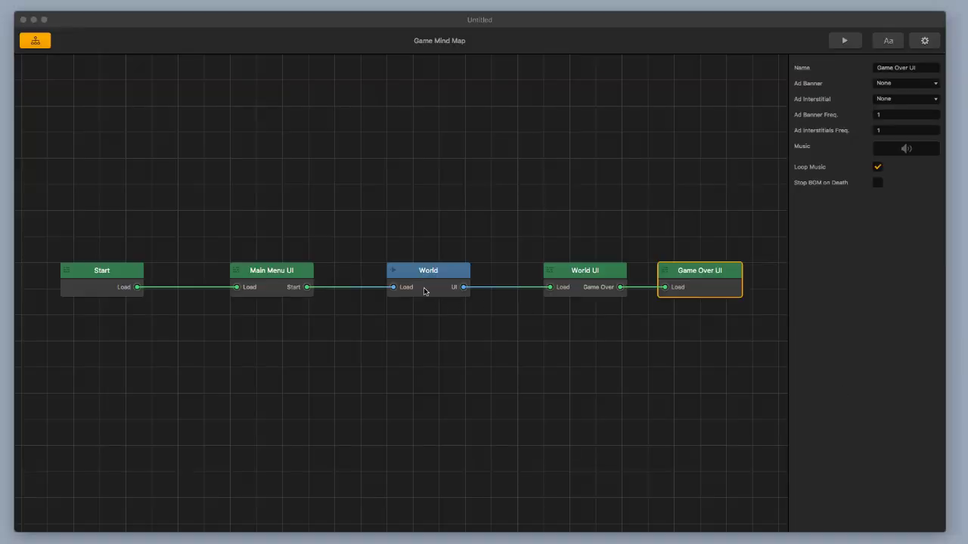
Open the World, add the caret-top image as an action, and delete its placed copy from the Start section.
click(425, 274)
double_click(425, 274)
drag(960, 294, 438, 348)
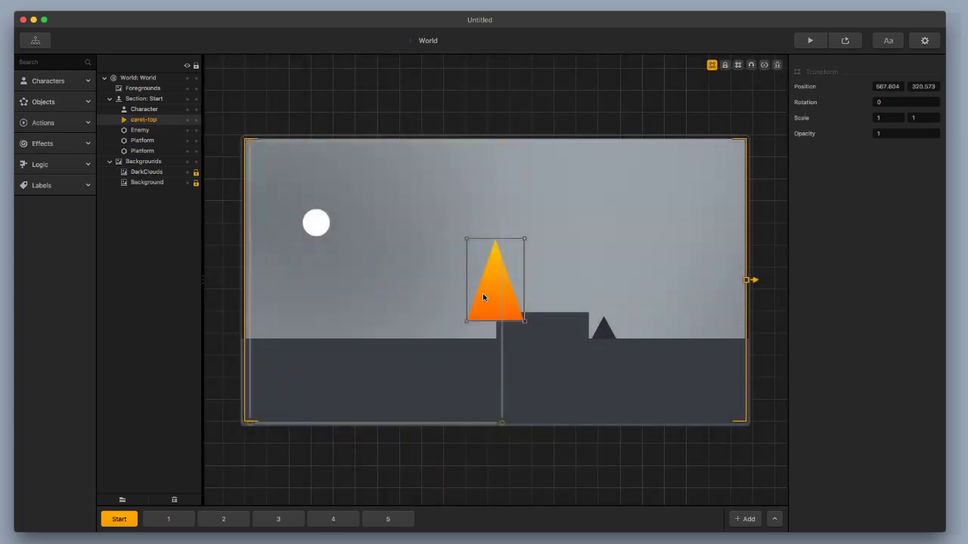
key(Delete)
Set the caret-top action's type to Coin and its coin reward to 10.
click(51, 123)
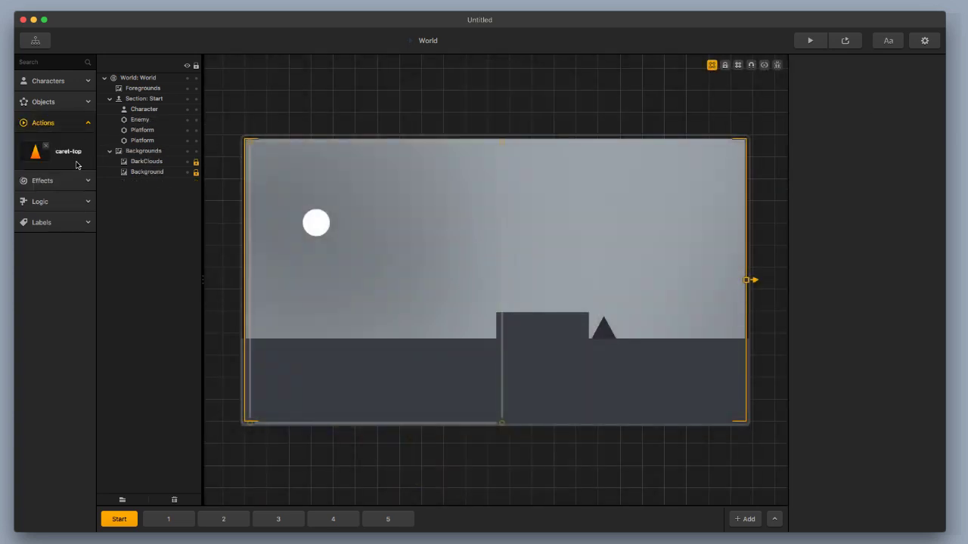
click(67, 154)
click(898, 160)
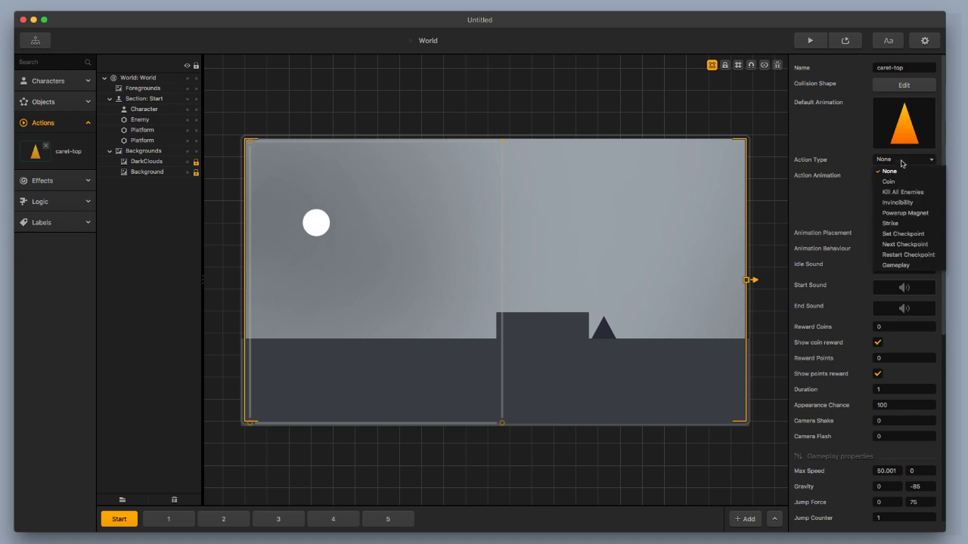
click(915, 184)
click(892, 329)
click(877, 343)
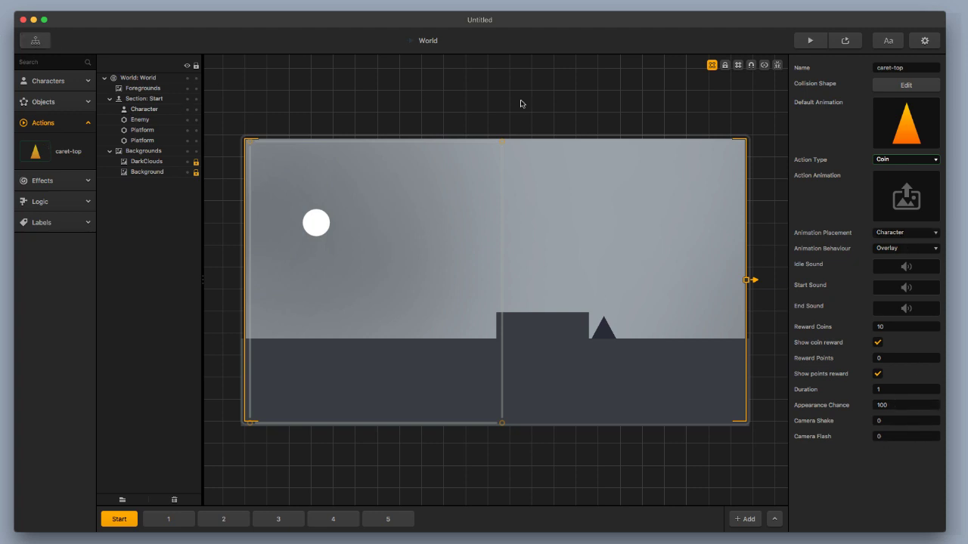
Rename the caret-top coin action as 10 Coin Reward.
click(907, 67)
key(super+a)
text(10 Coin Reward)
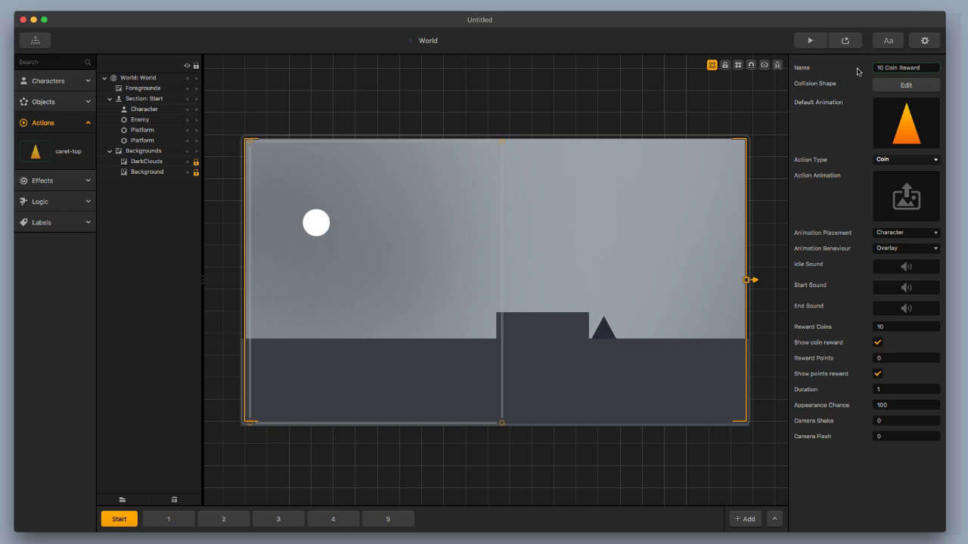
click(870, 86)
mouse_move(875, 121)
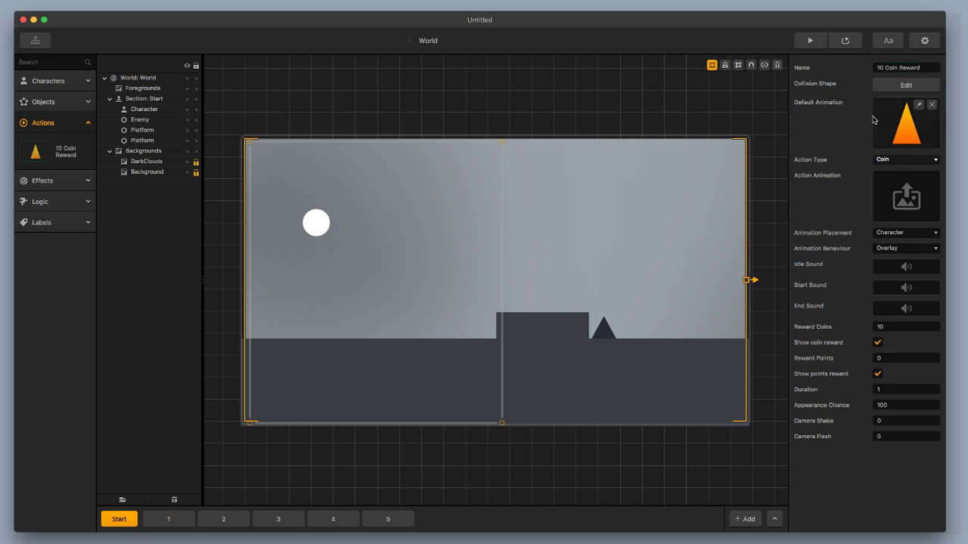
Open the Game Over UI and assign 10 Coin Reward as the Purchase Button's action selection.
click(37, 41)
click(613, 274)
click(684, 270)
double_click(685, 270)
click(403, 310)
click(897, 349)
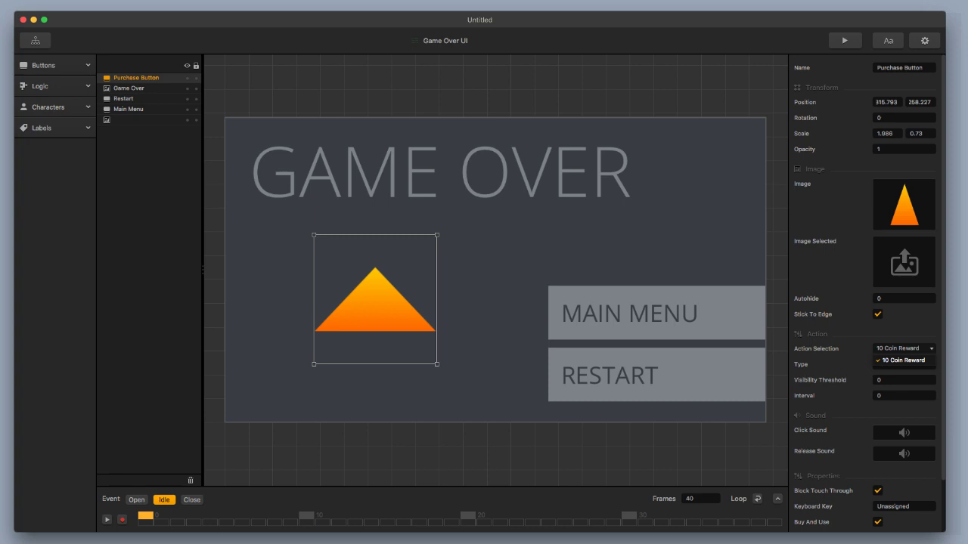
click(874, 362)
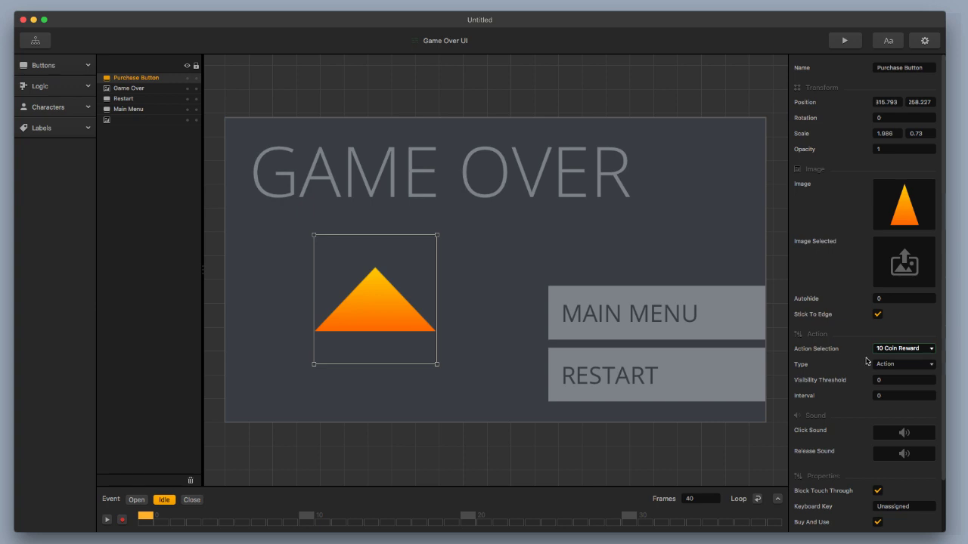
Set the Purchase Button's action interval to 2.
click(902, 395)
text(2)
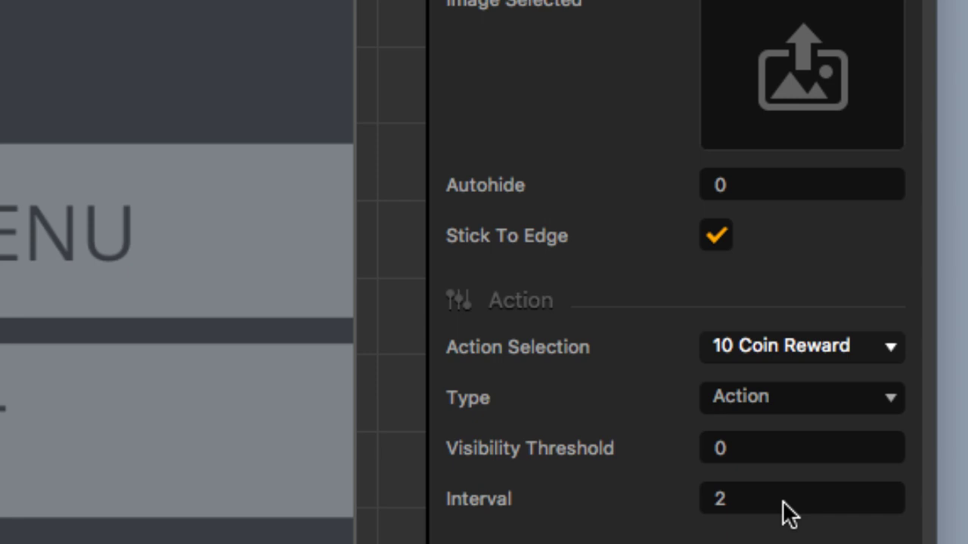
scroll(767, 486, down, 3)
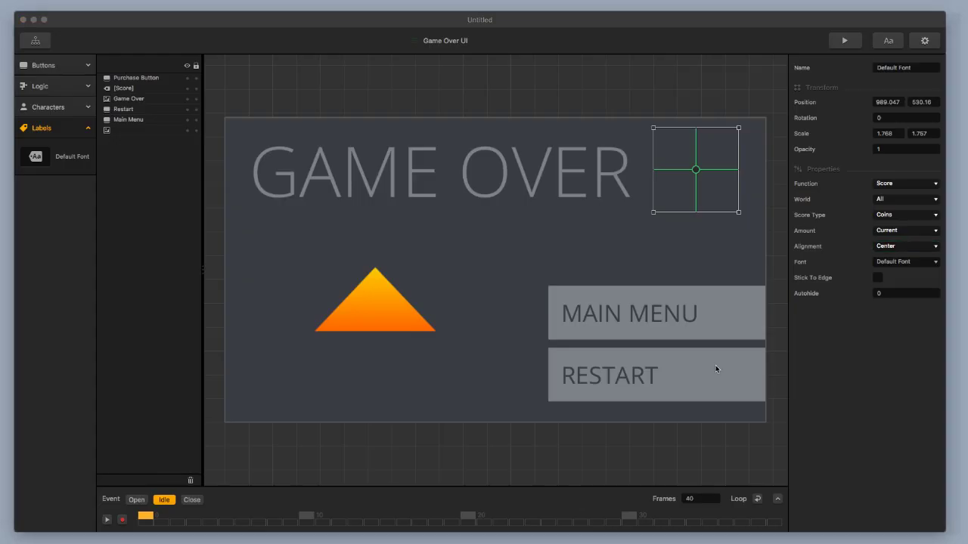
Enable Stick To Edge for the coin score label and set its font to Default Font.
click(878, 279)
click(904, 264)
click(887, 266)
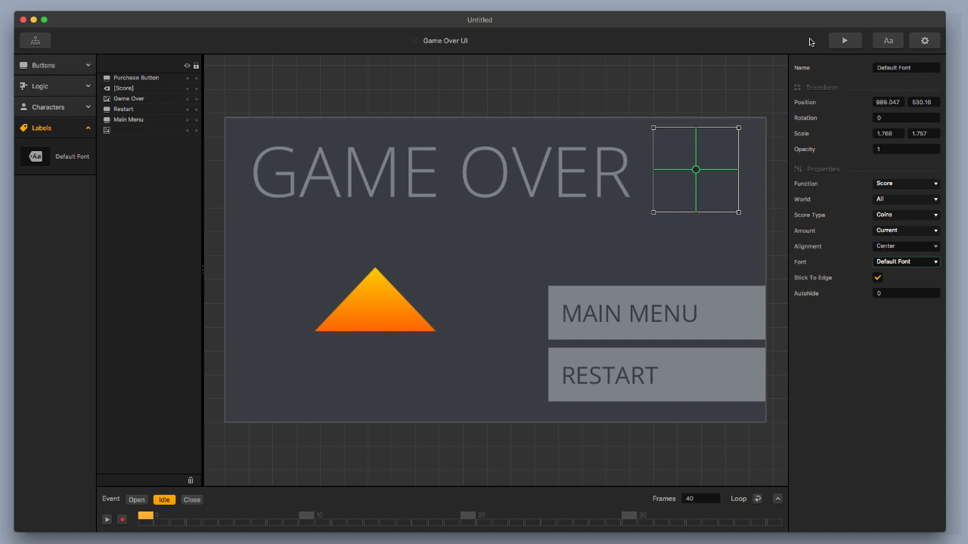
Preview the game, play to the Game Over screen, try the orange triangle button, and close the preview.
click(834, 43)
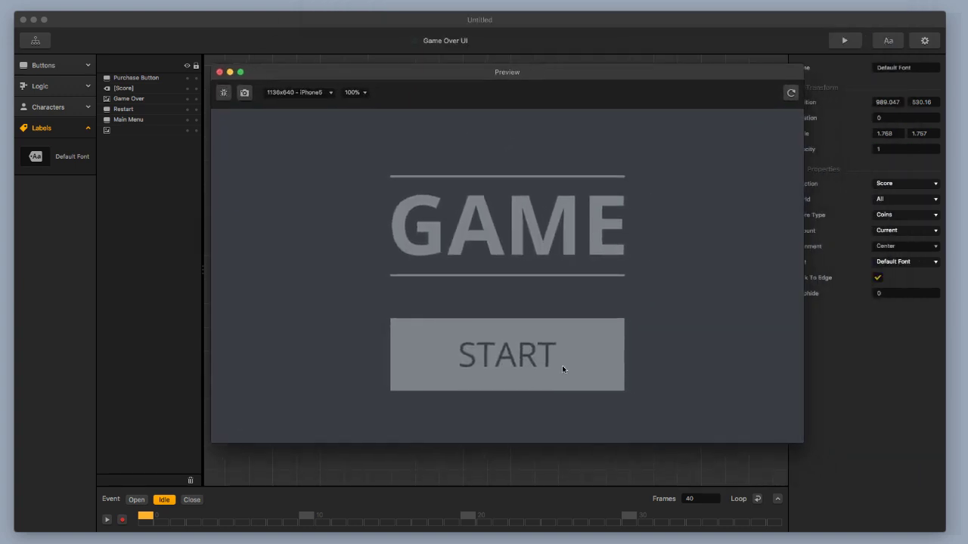
click(579, 345)
click(350, 397)
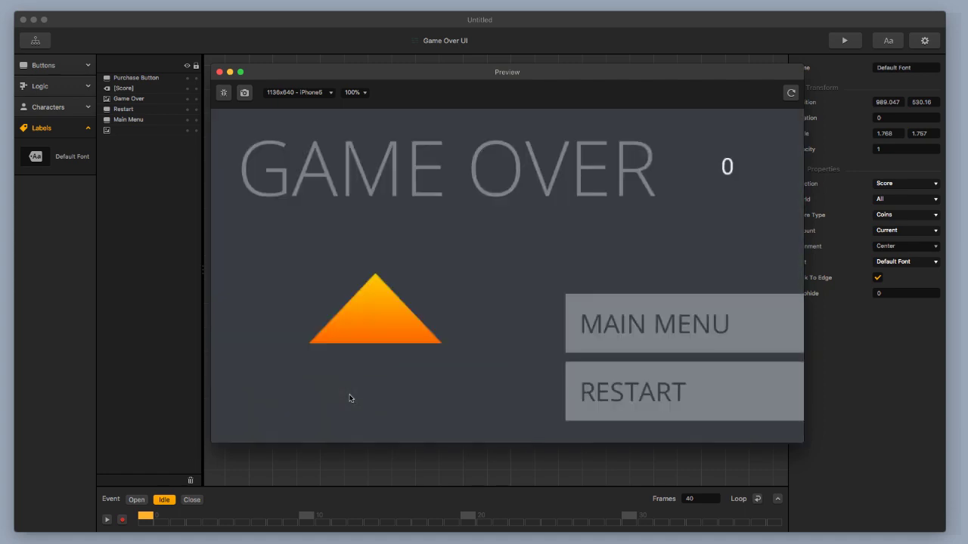
click(376, 333)
click(219, 72)
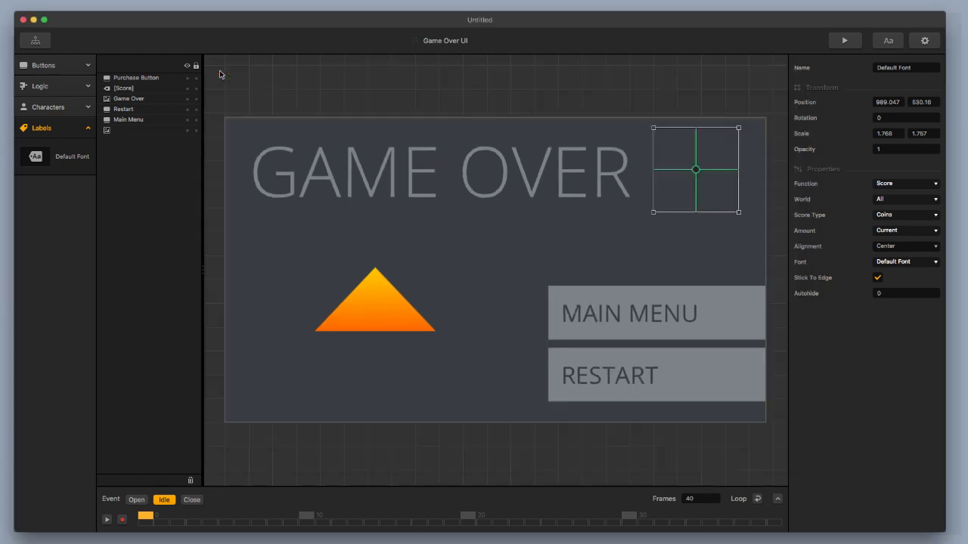
Check the Purchase Button's One Time Purchase options and keep it on Default.
click(394, 320)
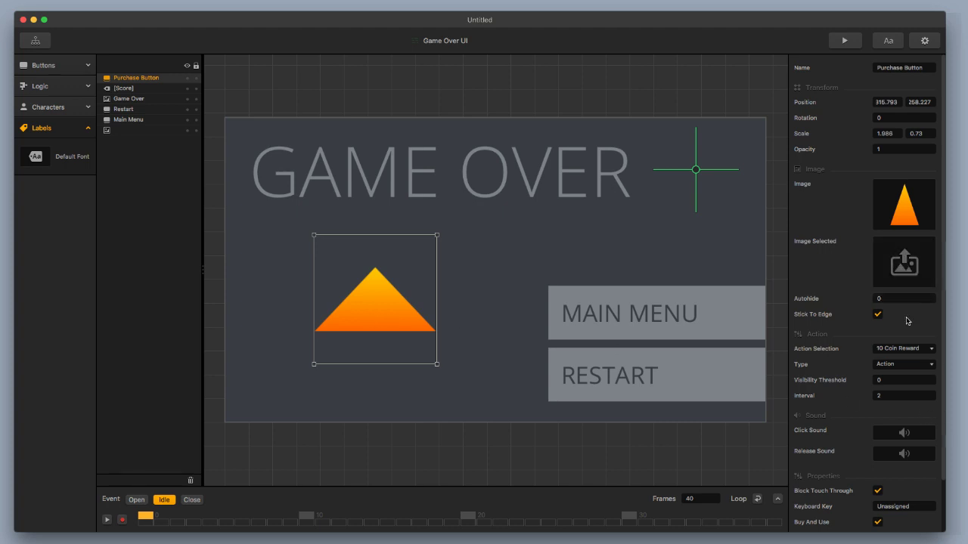
scroll(908, 311, down, 2)
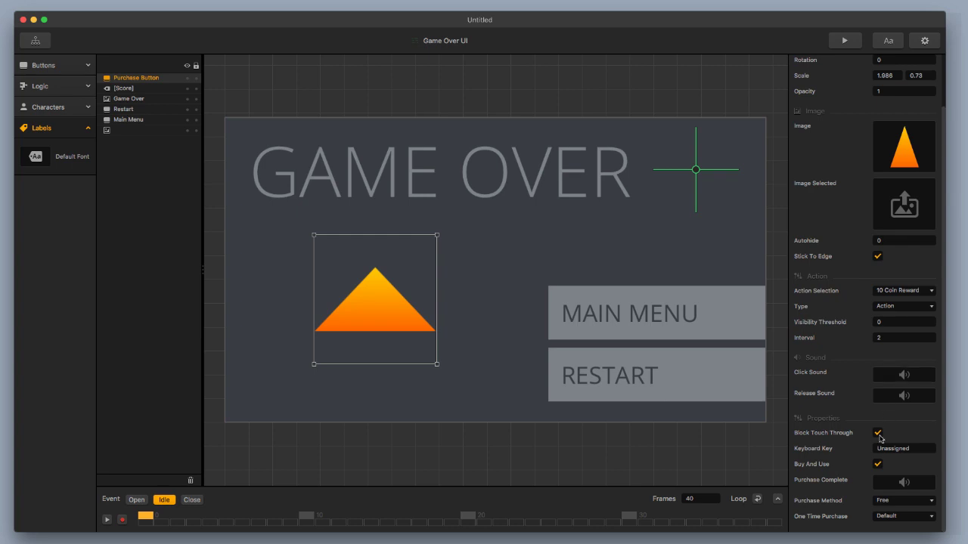
click(898, 516)
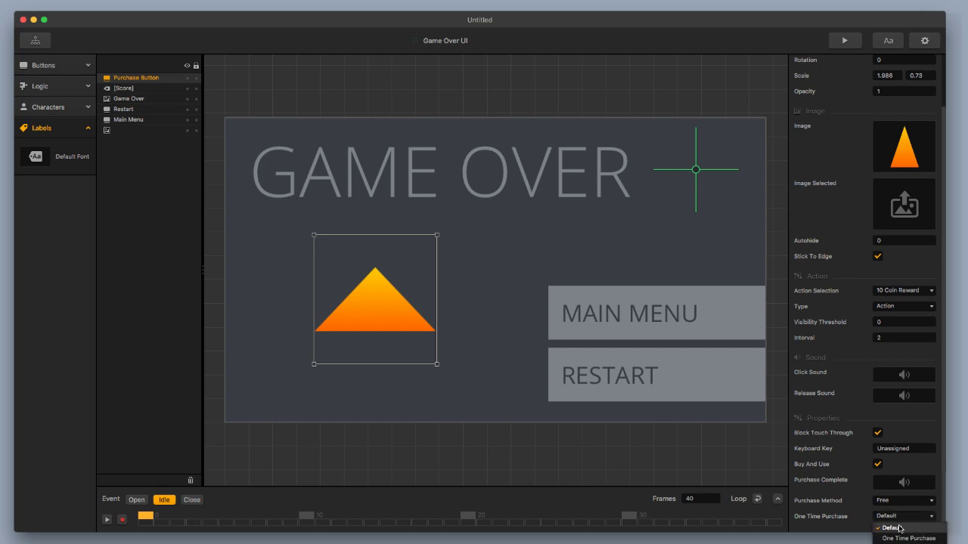
click(900, 528)
scroll(869, 363, up, 3)
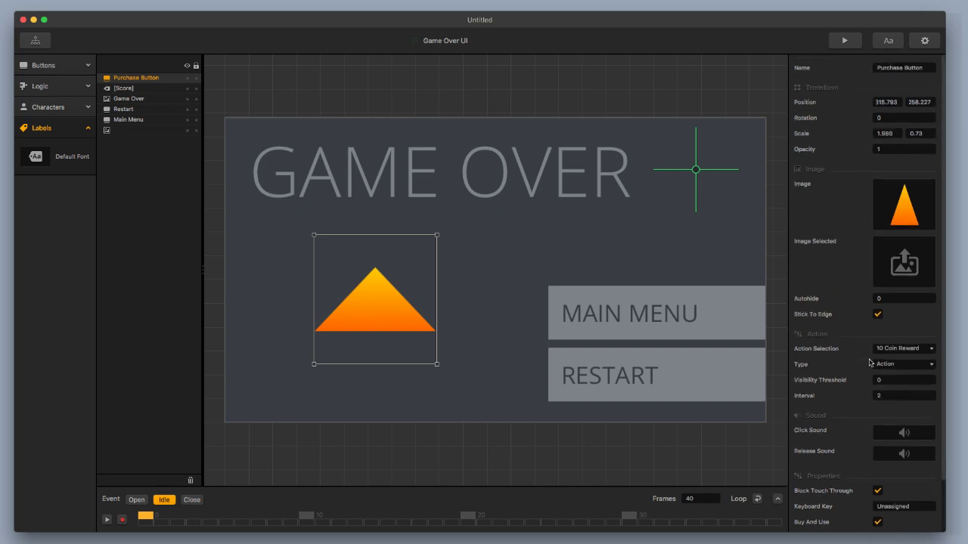
scroll(870, 363, down, 3)
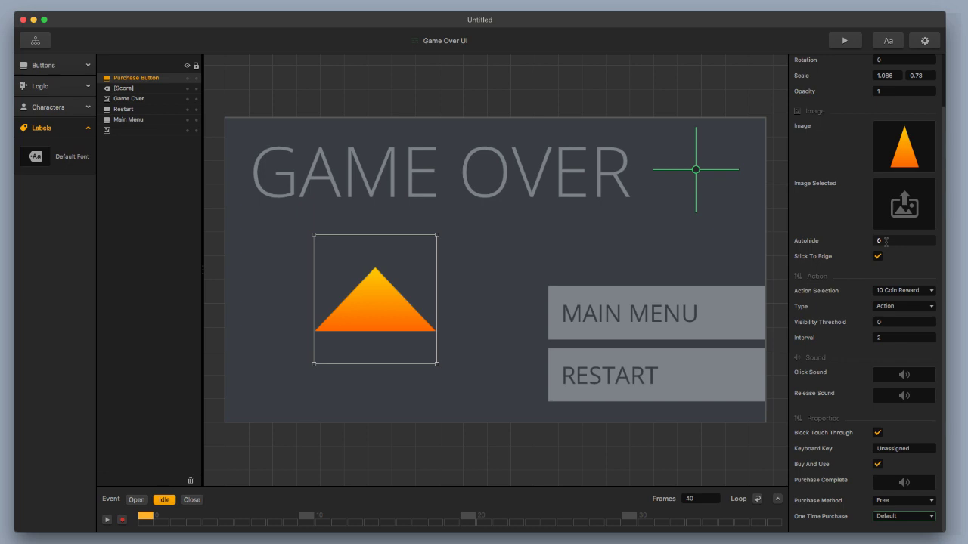
Preview the game and play three rounds, restarting from the Game Over screen, to test the Purchase Button's interval.
click(844, 40)
click(564, 352)
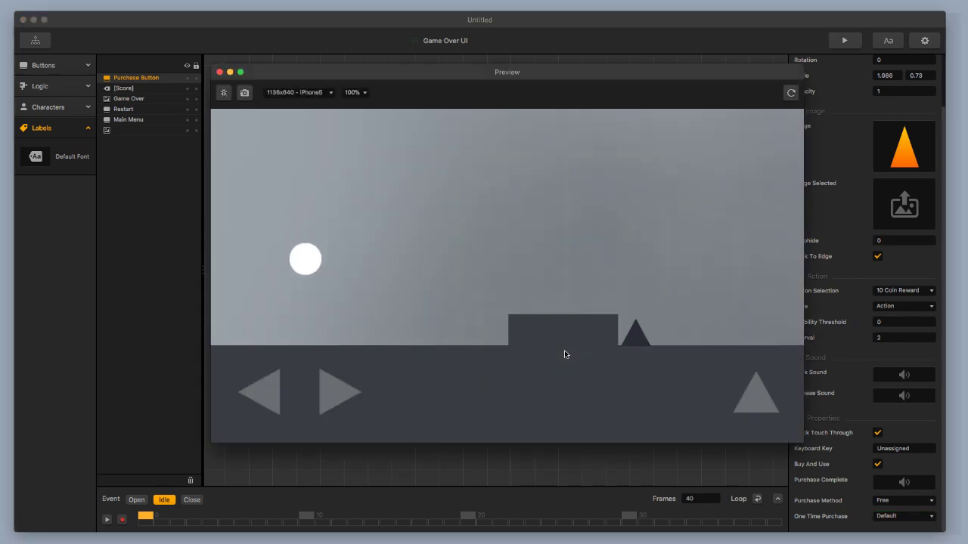
key(Right)
key(Up)
key(Up)
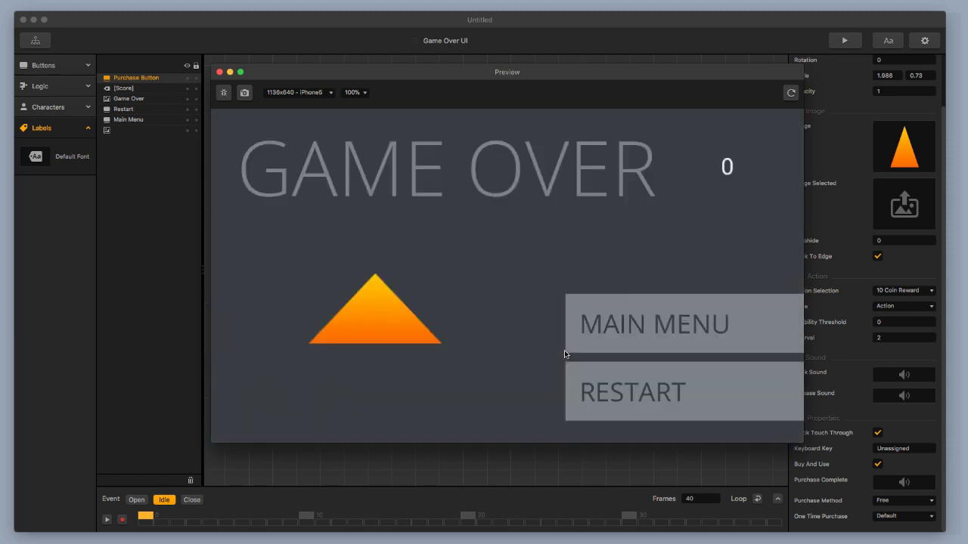
click(627, 389)
key(Right)
key(Up)
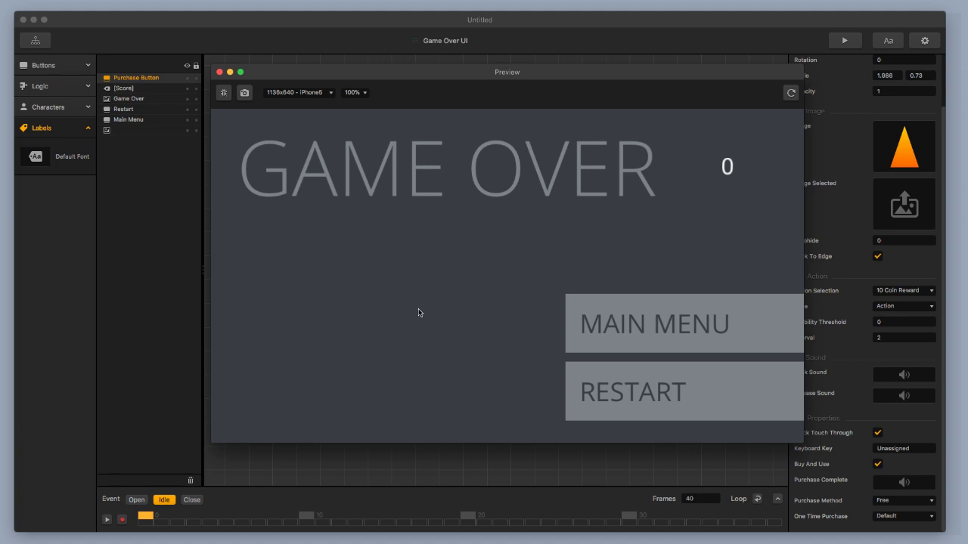
click(757, 406)
key(Right)
key(Up)
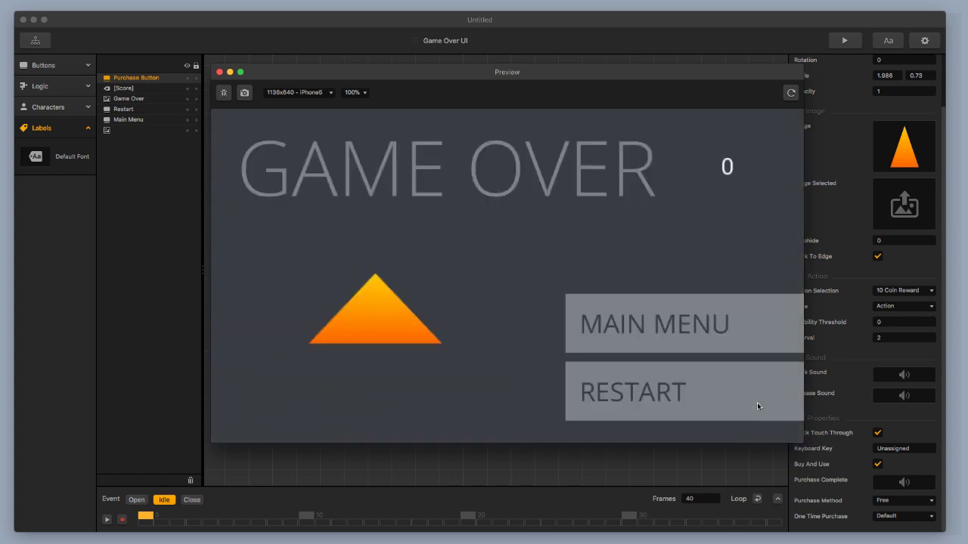
Use the orange triangle button repeatedly on the previewed Game Over screen to test its coin reward, and close the preview.
click(357, 328)
click(387, 319)
click(385, 318)
click(386, 318)
click(219, 73)
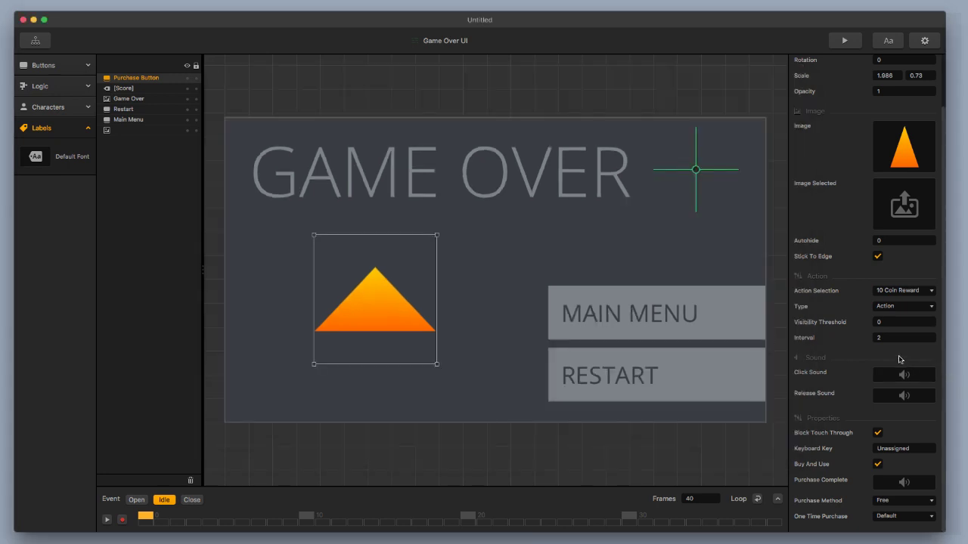
Set the Purchase Button's Visibility Threshold to 2 and test the Game Over screen in a preview.
click(895, 319)
click(837, 314)
click(844, 40)
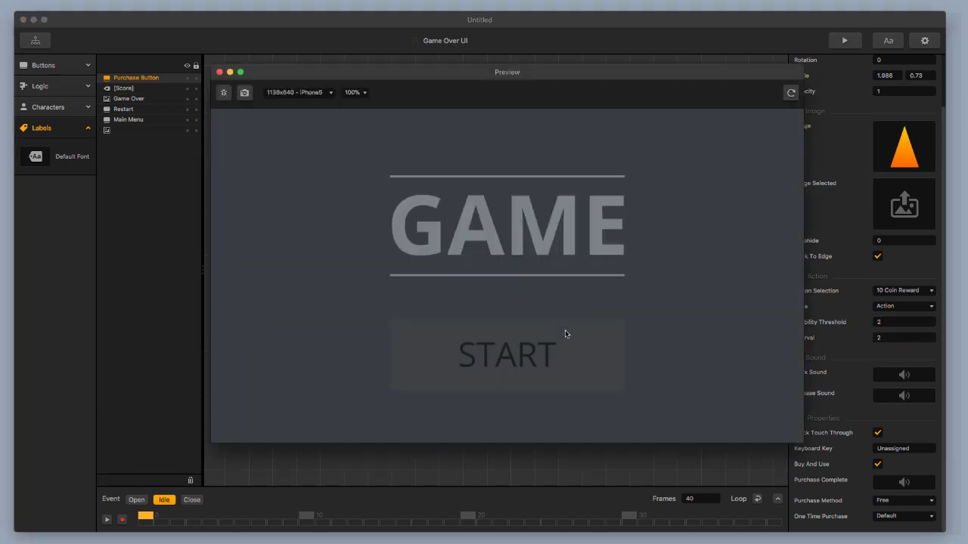
click(564, 333)
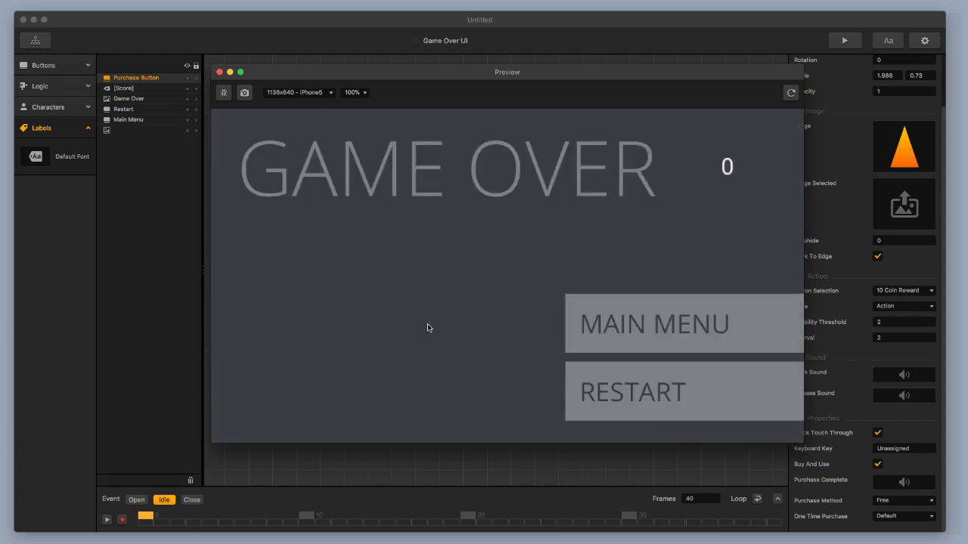
click(218, 72)
Set the Purchase Button's Visibility Threshold to 1 and play a previewed round to test it.
click(920, 322)
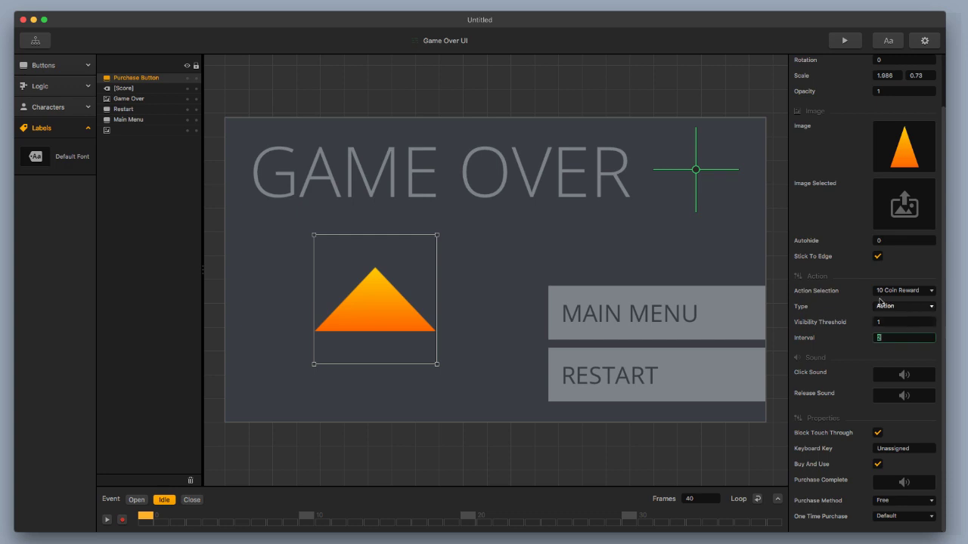
click(844, 40)
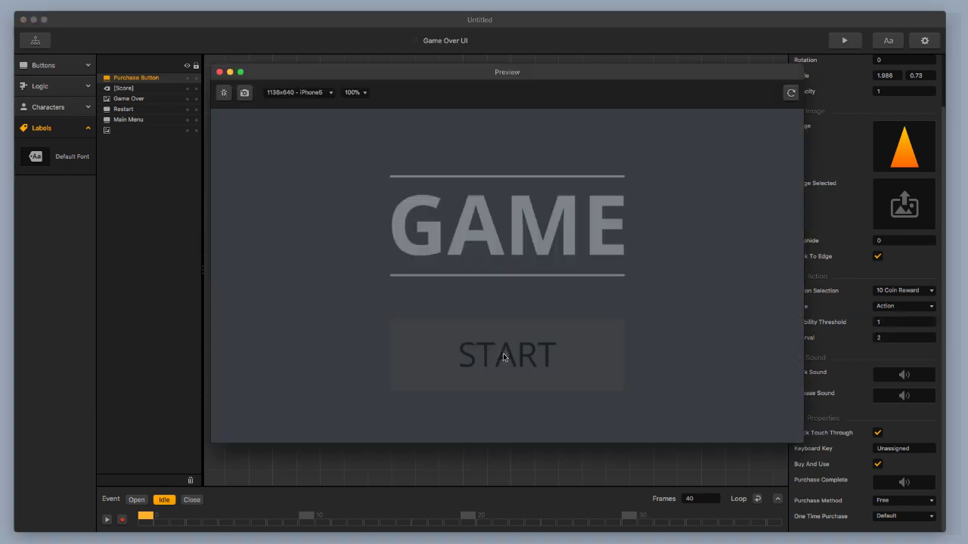
click(502, 353)
key(Right)
key(Up)
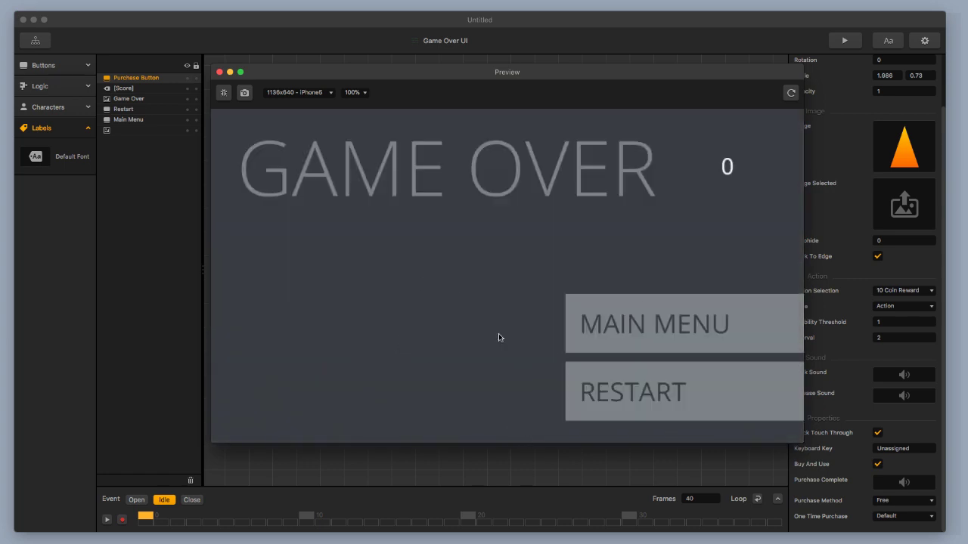
click(220, 72)
Set the Purchase Button's Visibility Threshold to .5 and play a previewed round to test it.
click(910, 324)
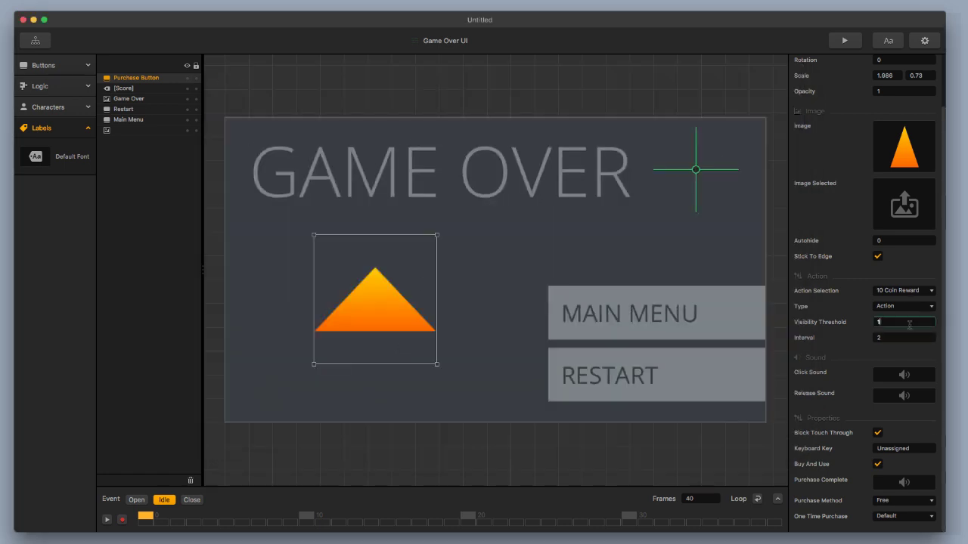
text(.5)
key(Tab)
click(845, 40)
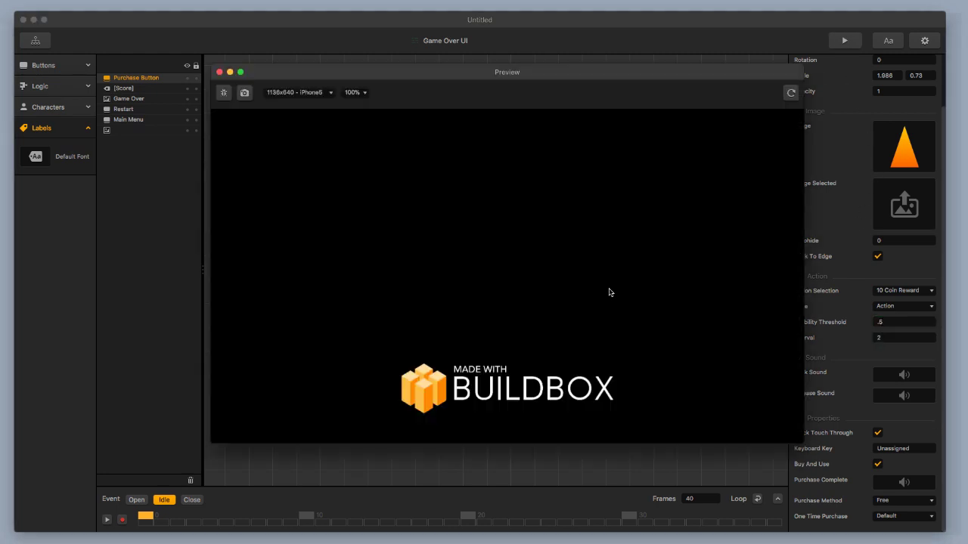
click(512, 359)
key(Right)
key(Up)
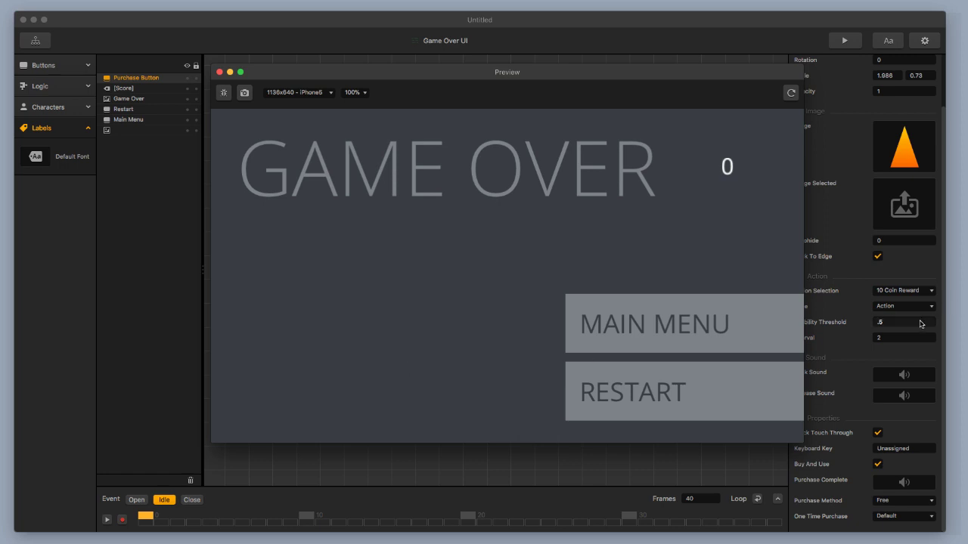
click(219, 72)
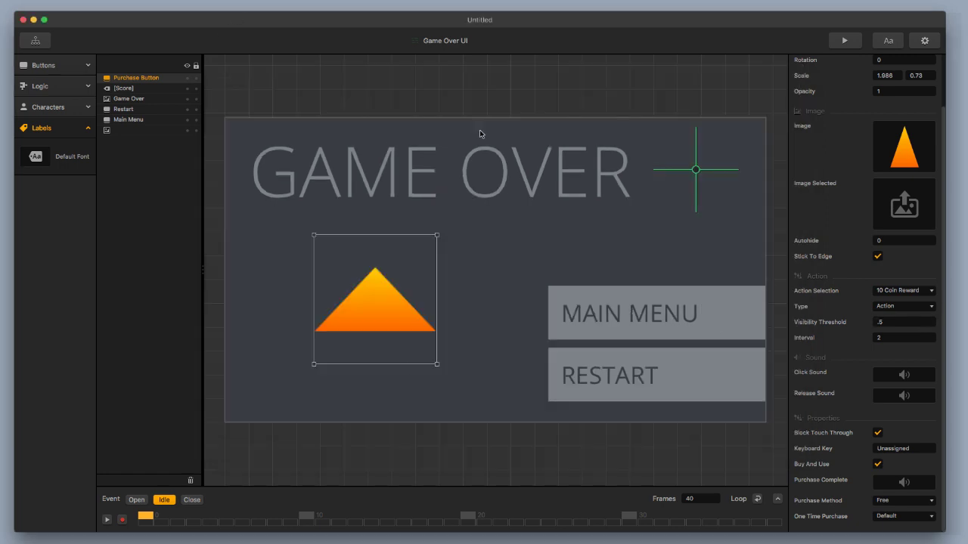
Set the Purchase Button's Visibility Threshold to 0 and disable Block Touch Through.
click(895, 321)
text(0)
key(Tab)
click(863, 404)
click(879, 435)
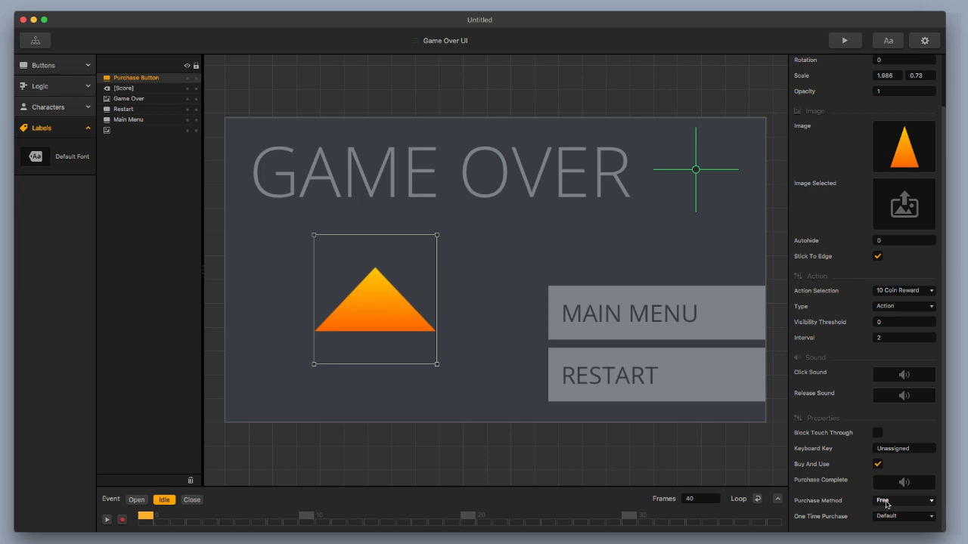
Preview a round to the Game Over screen, use the orange triangle button repeatedly, and close the preview.
click(844, 41)
click(520, 374)
key(Right)
key(Up)
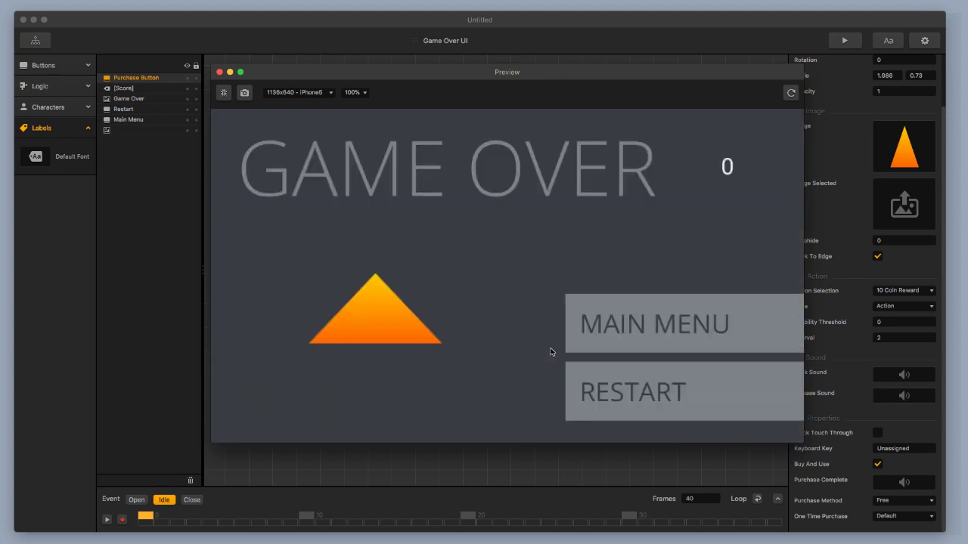
click(340, 323)
click(352, 326)
click(352, 326)
click(352, 325)
click(355, 317)
click(219, 72)
Set the Purchase Button's Autohide to 1.
click(894, 239)
key(BackSpace)
text(1)
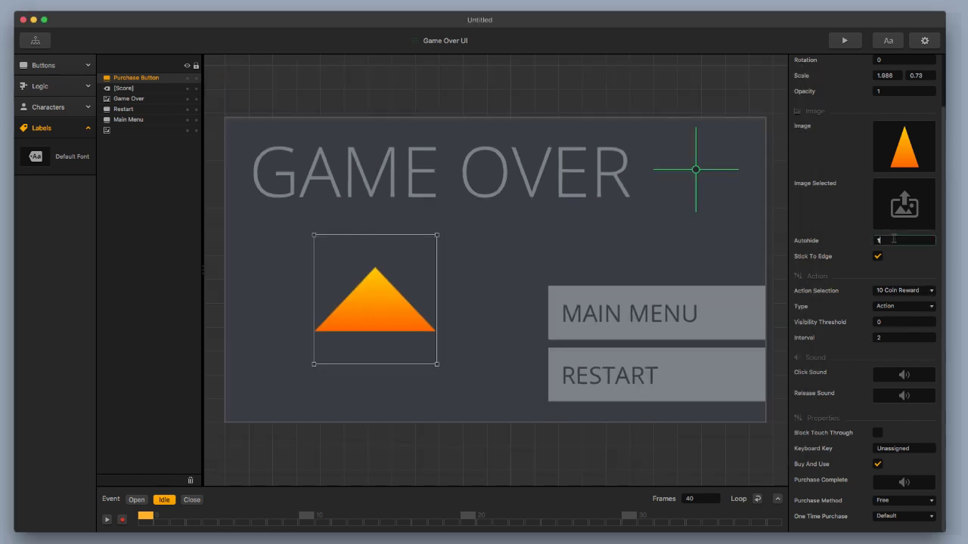
key(Return)
Preview a round to the Game Over screen, use the orange triangle button, close the preview, and look over the Purchase Button's properties.
click(845, 40)
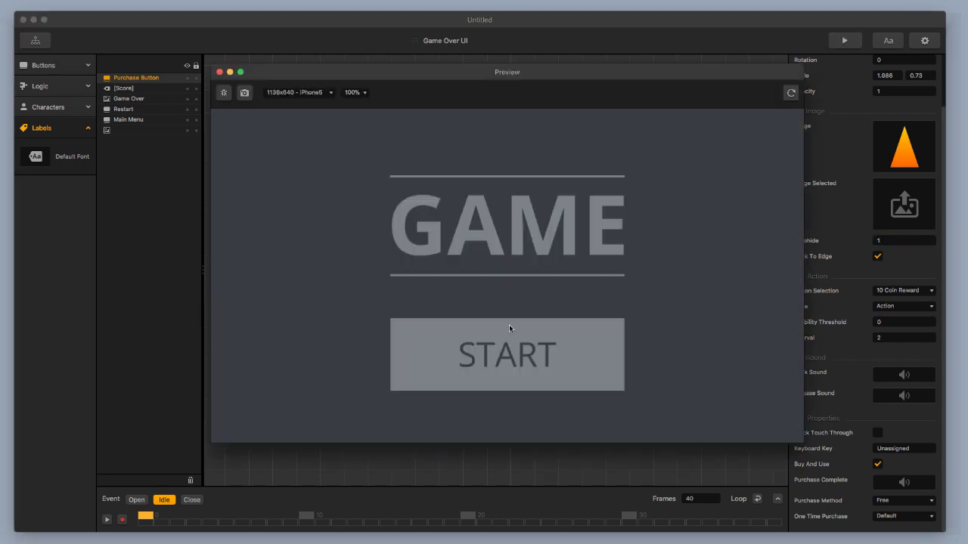
click(509, 325)
key(Right)
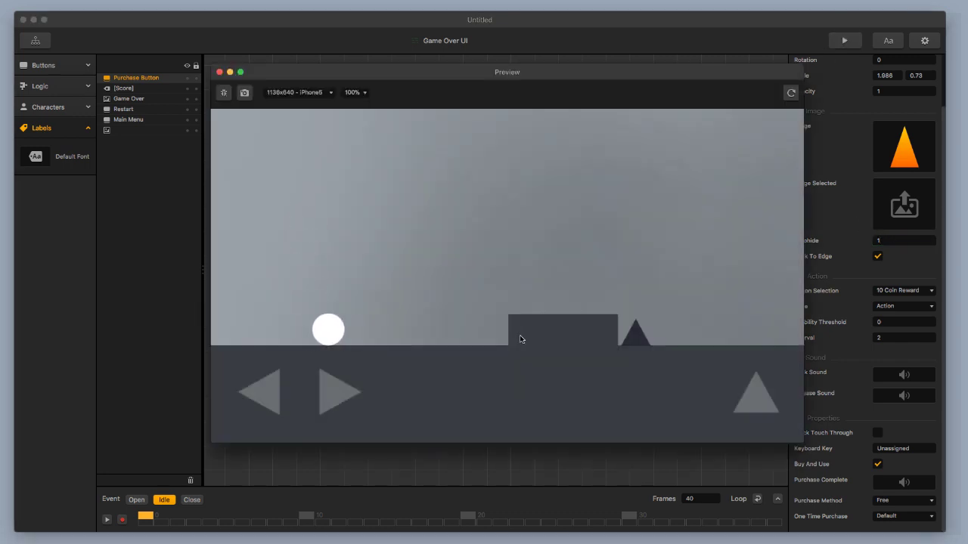
key(Up)
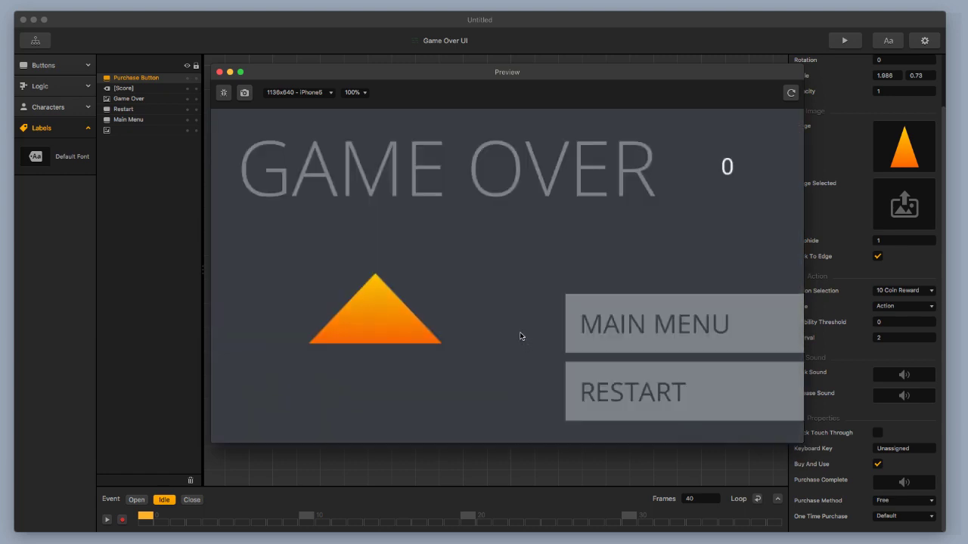
click(382, 333)
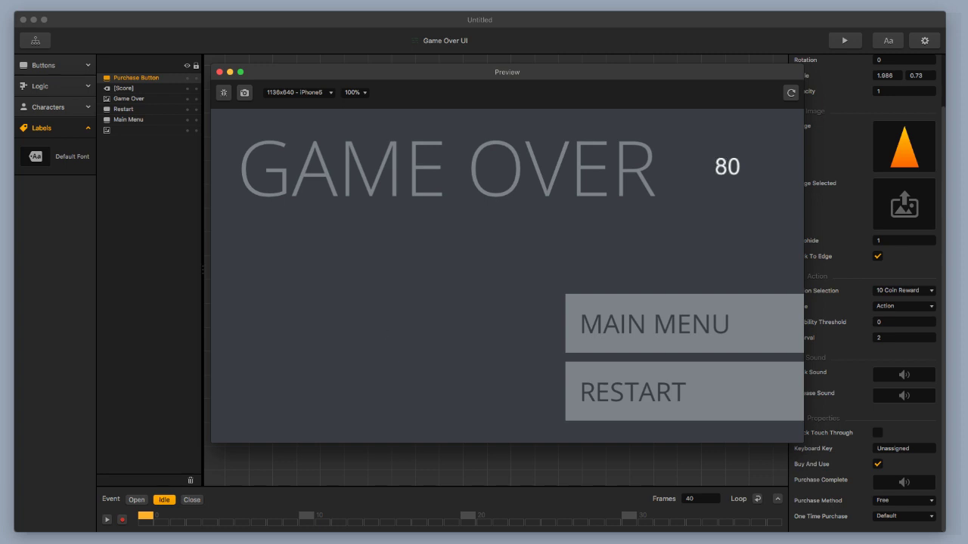
click(219, 73)
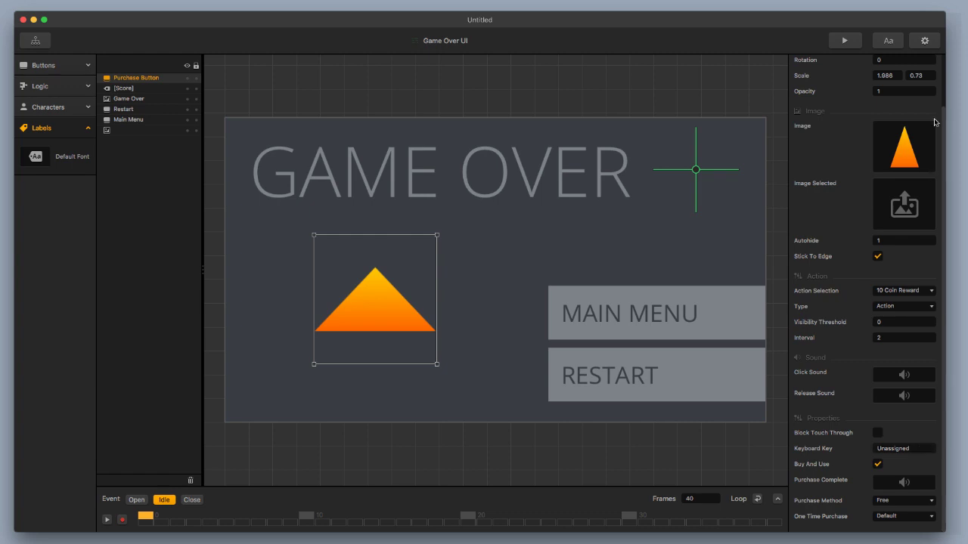
scroll(881, 220, up, 3)
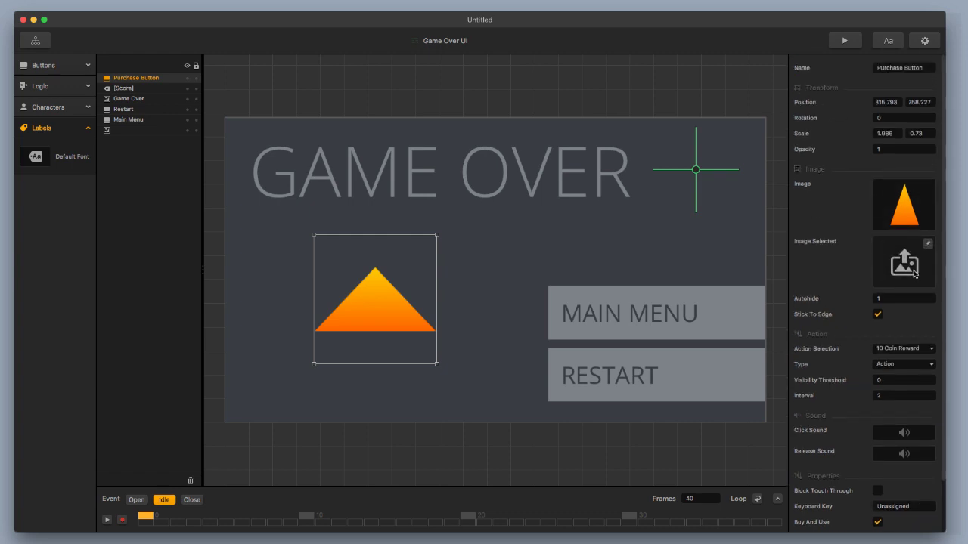
scroll(914, 272, down, 1)
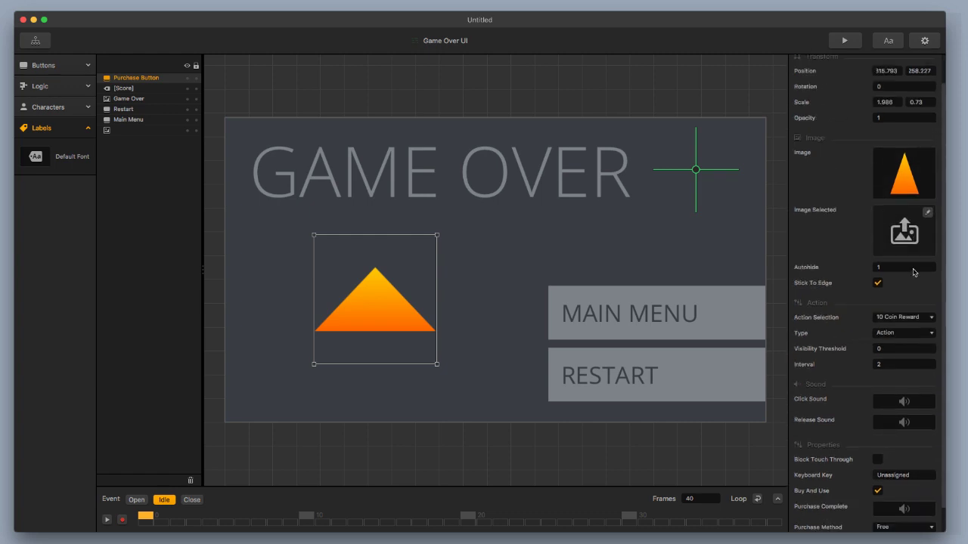
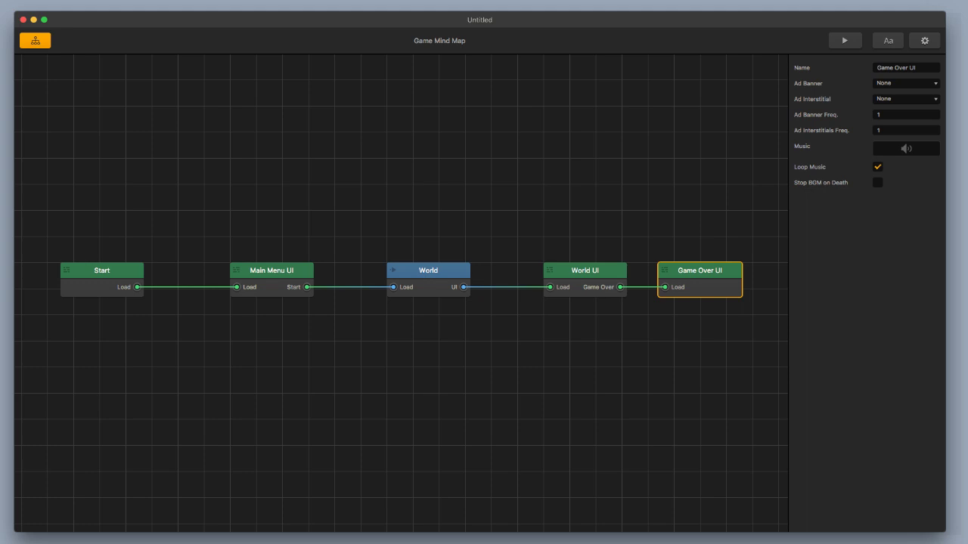
Create a new project with the Jump Tower gameplay type, keeping the single endless world and distance score.
key(super+n)
click(527, 287)
click(648, 217)
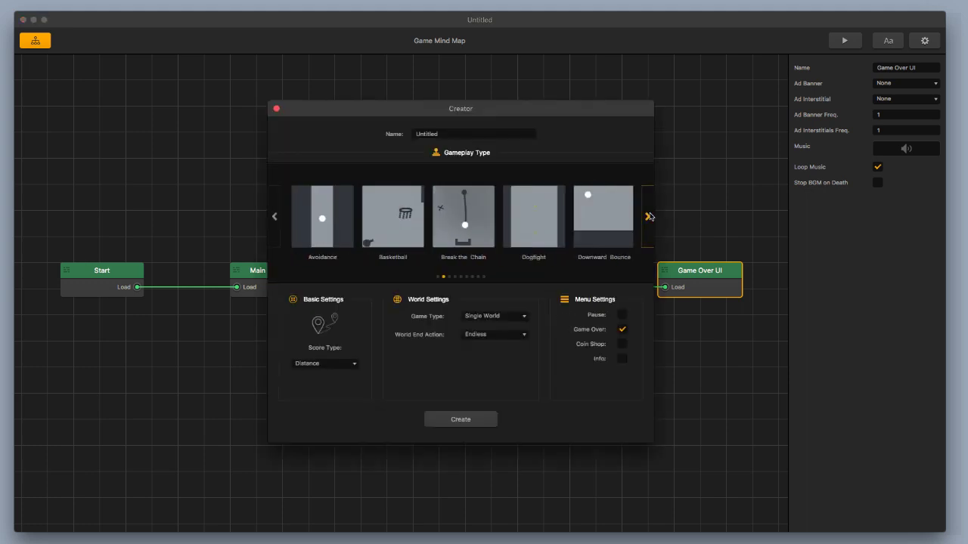
click(647, 216)
click(647, 216)
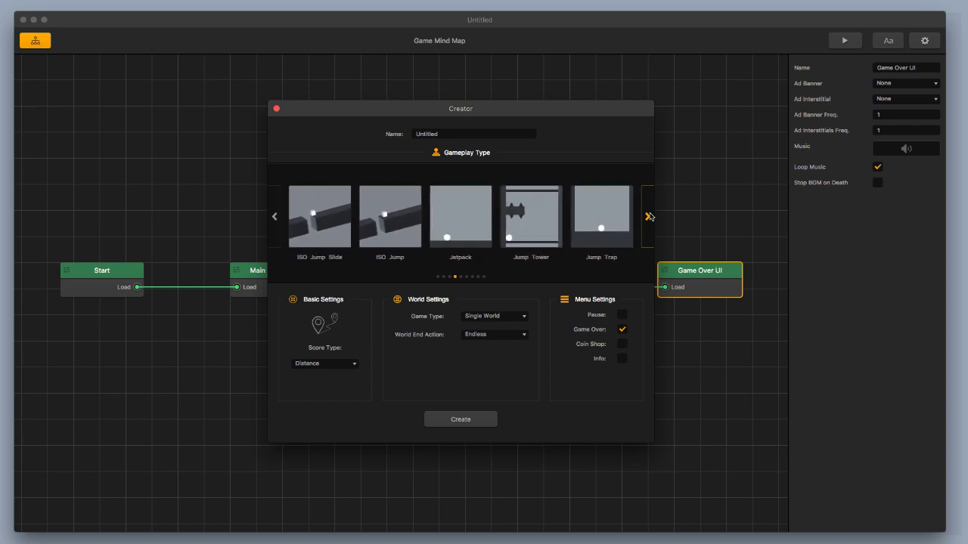
click(500, 231)
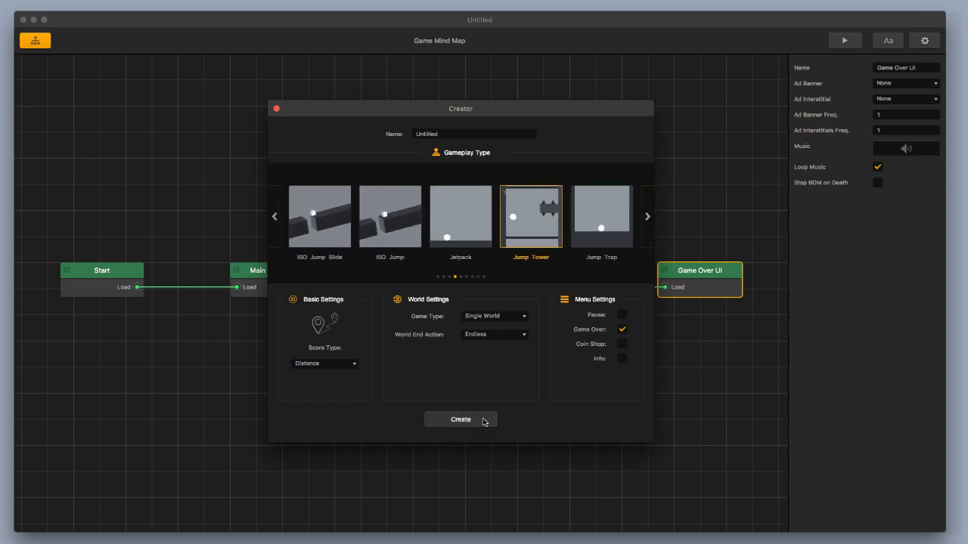
click(484, 419)
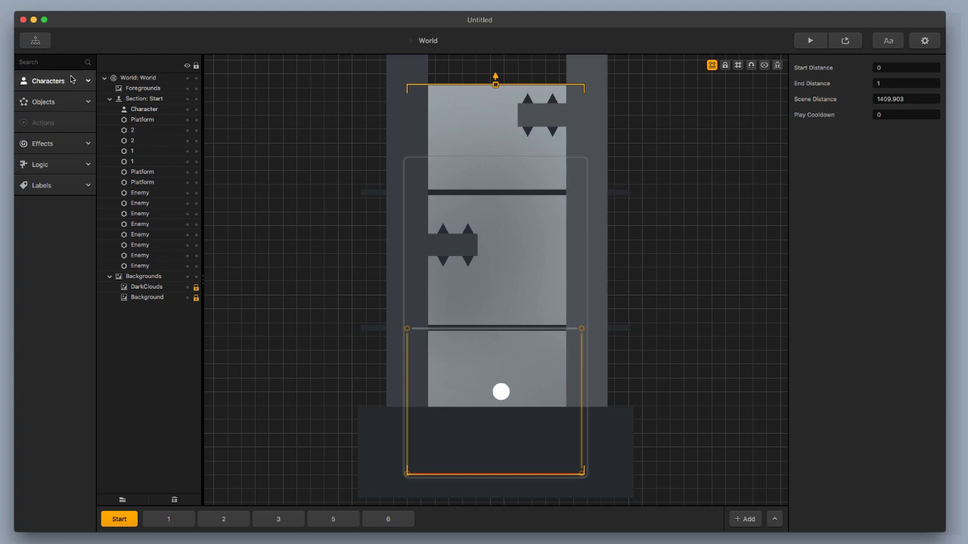
Inspect the Character's animation settings and the properties of the tower's two side wall platforms in the Start section.
click(48, 80)
click(45, 108)
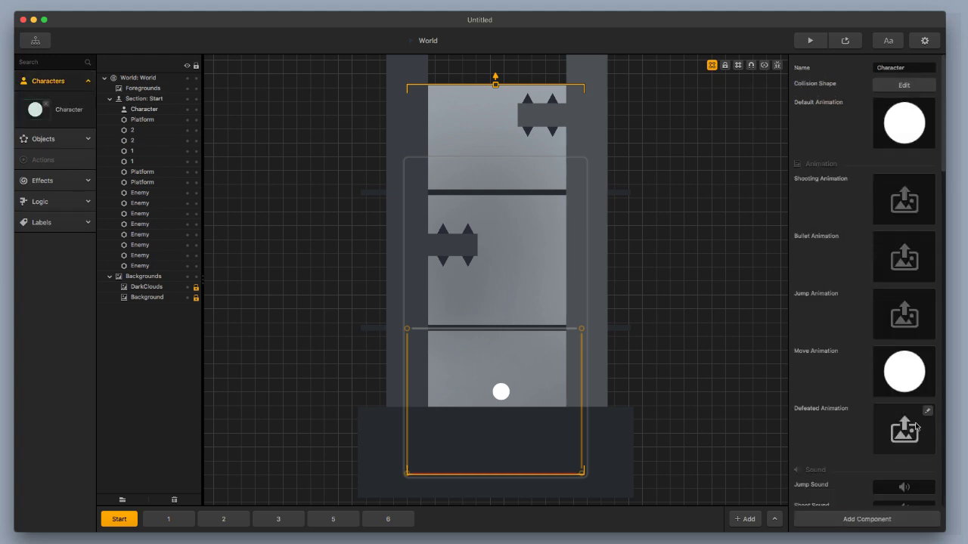
click(600, 315)
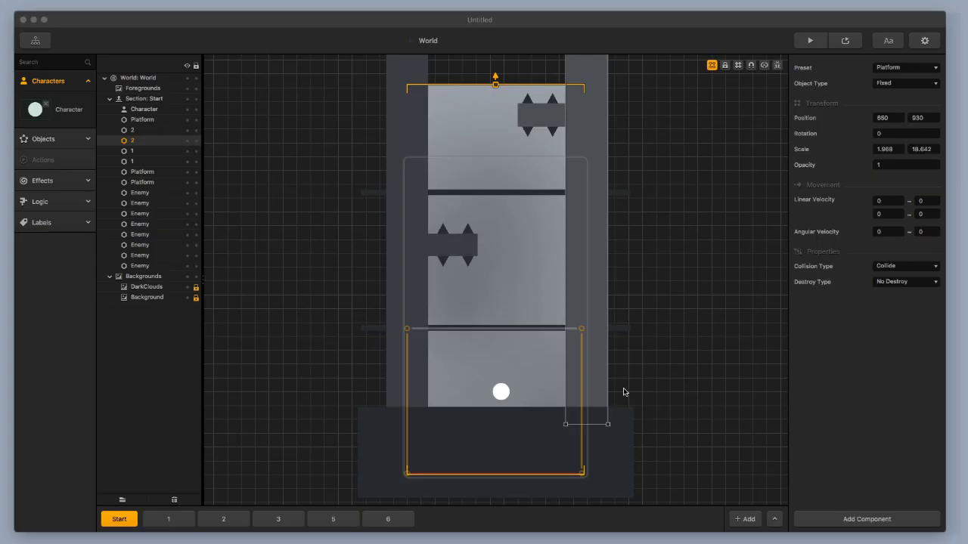
click(398, 368)
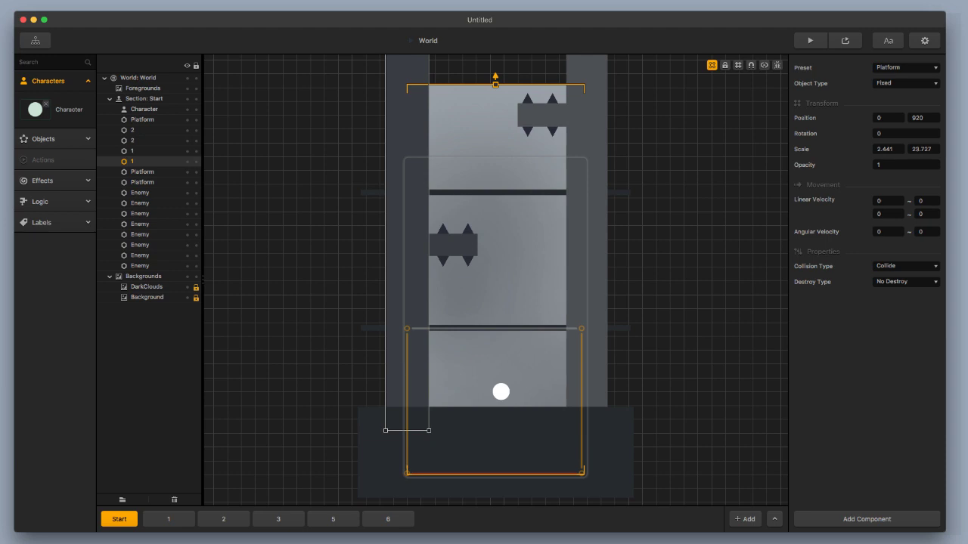
click(574, 376)
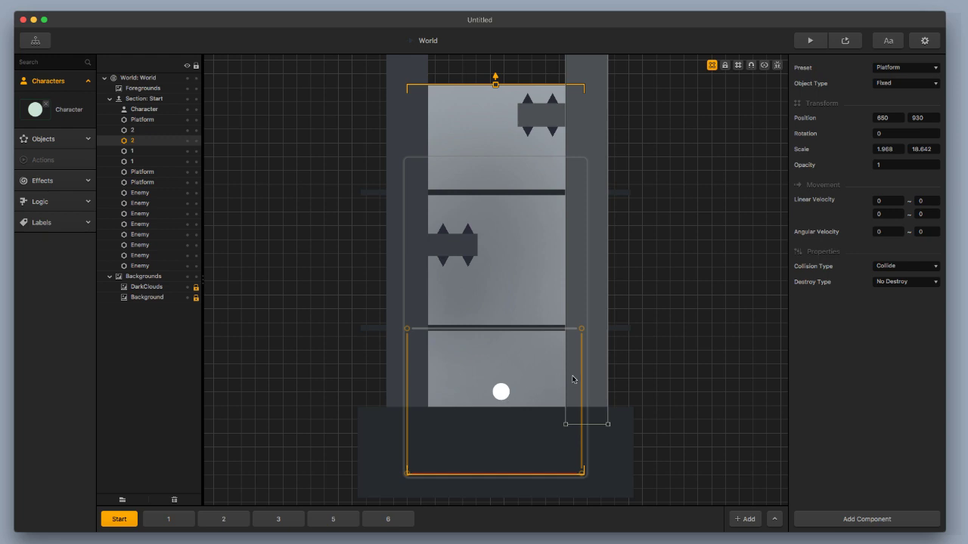
click(390, 384)
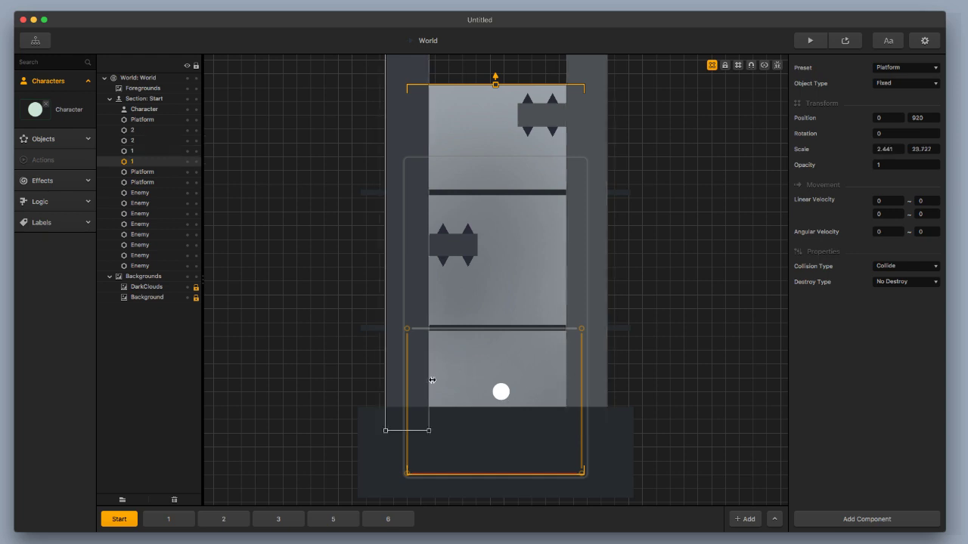
click(590, 369)
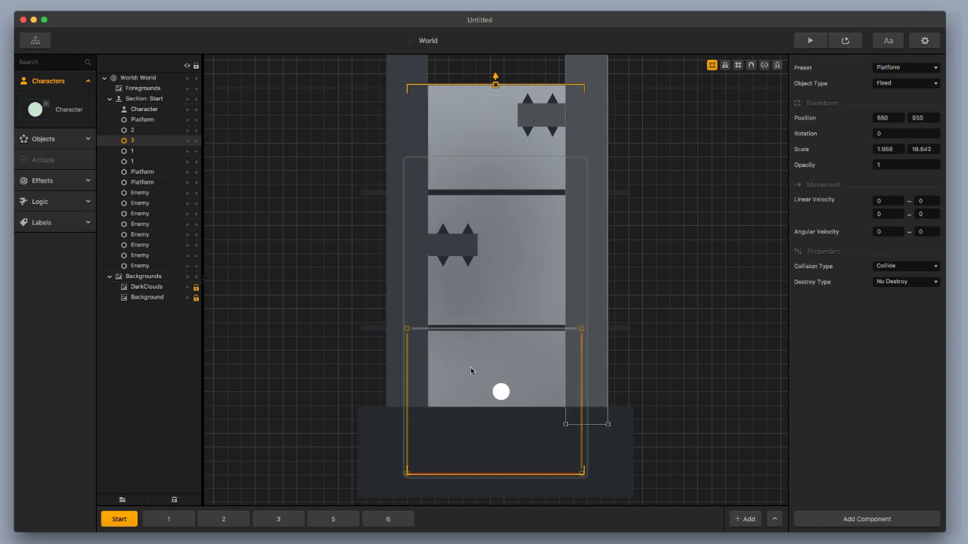
click(408, 378)
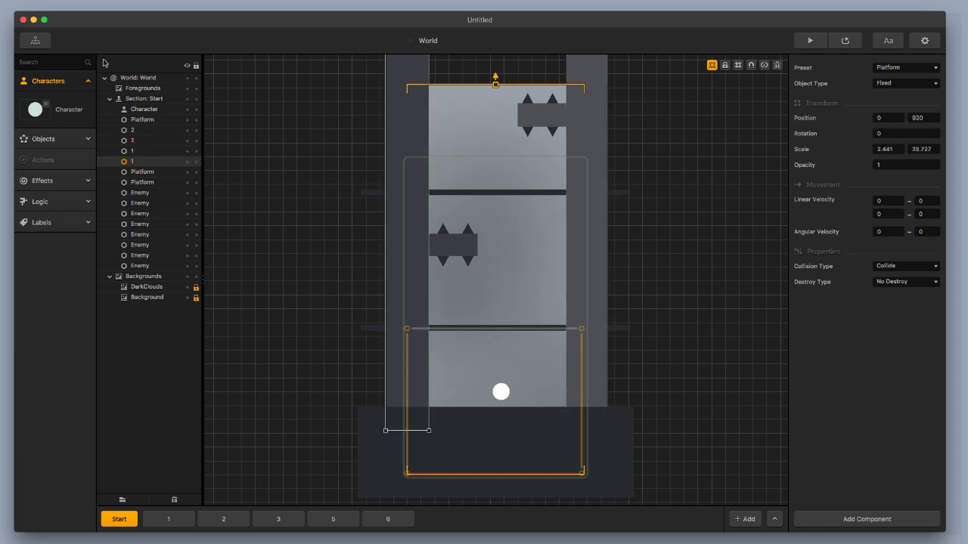
Examine the Character's Advanced Move components, comparing their linear velocities, trigger events and affected assets.
click(69, 110)
scroll(814, 378, down, 10)
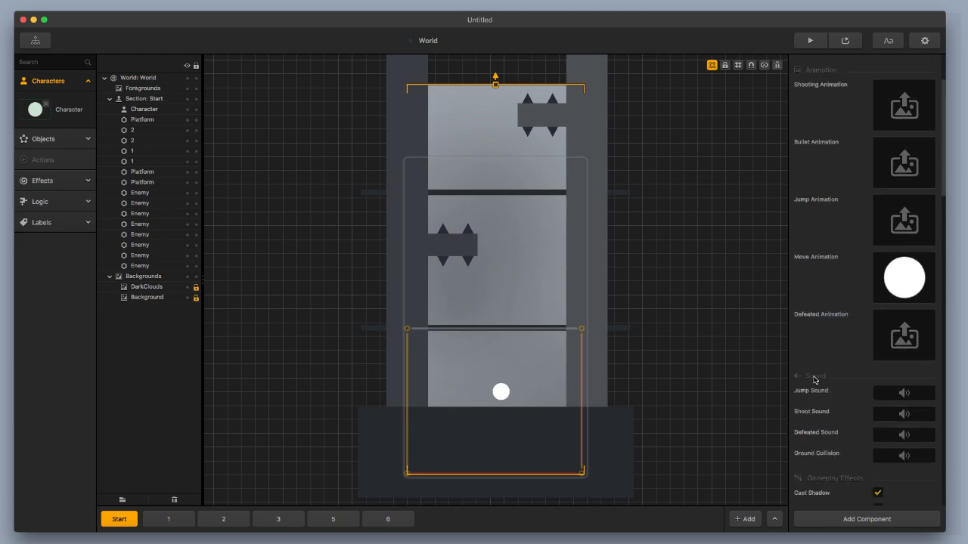
scroll(815, 381, down, 15)
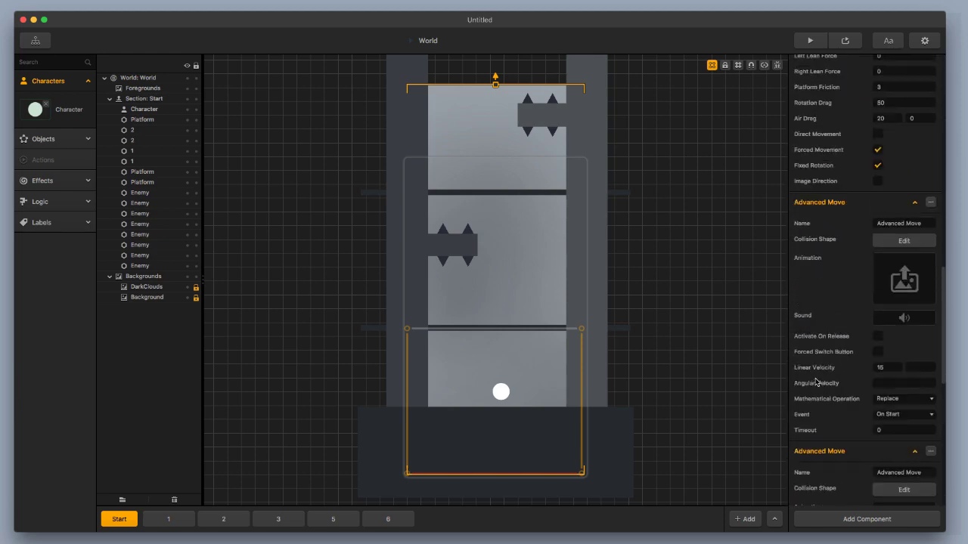
scroll(815, 382, down, 5)
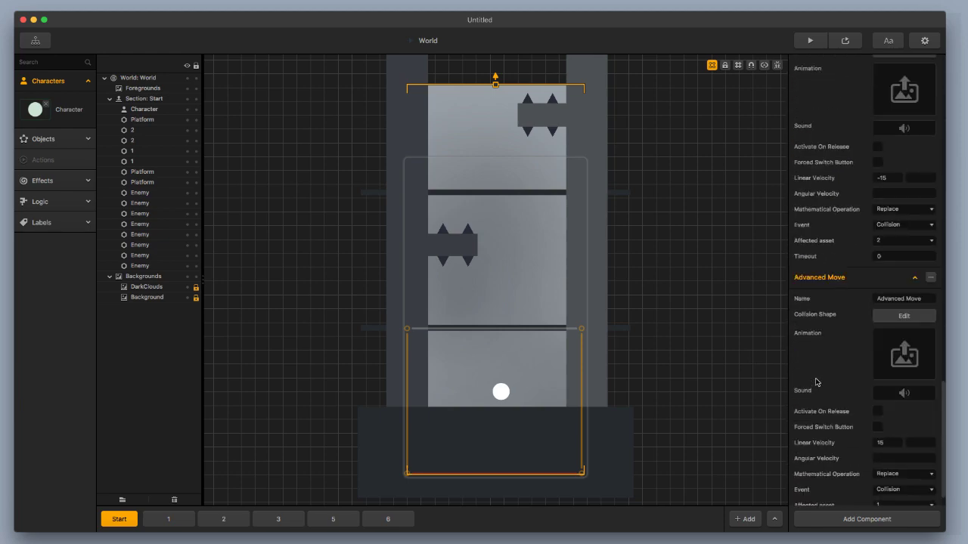
scroll(817, 382, down, 1)
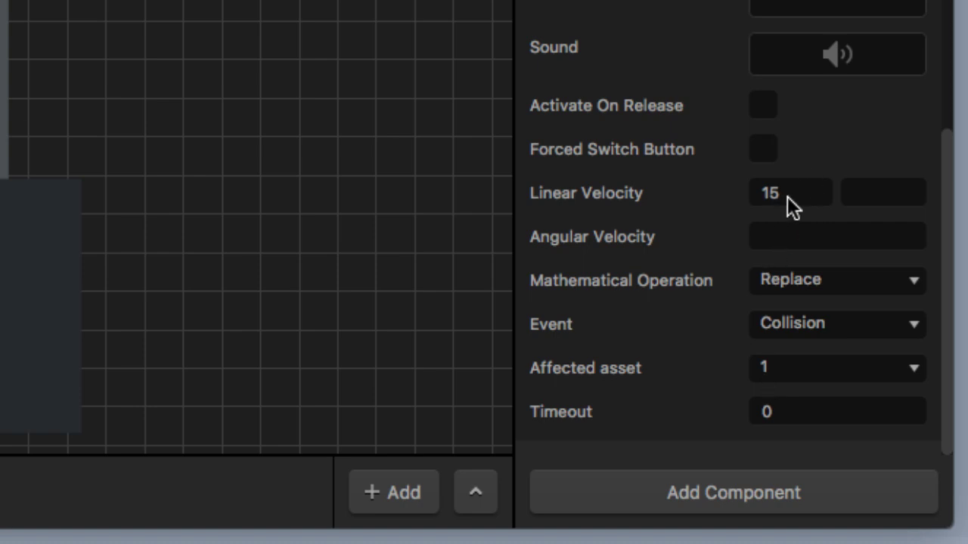
scroll(787, 209, up, 7)
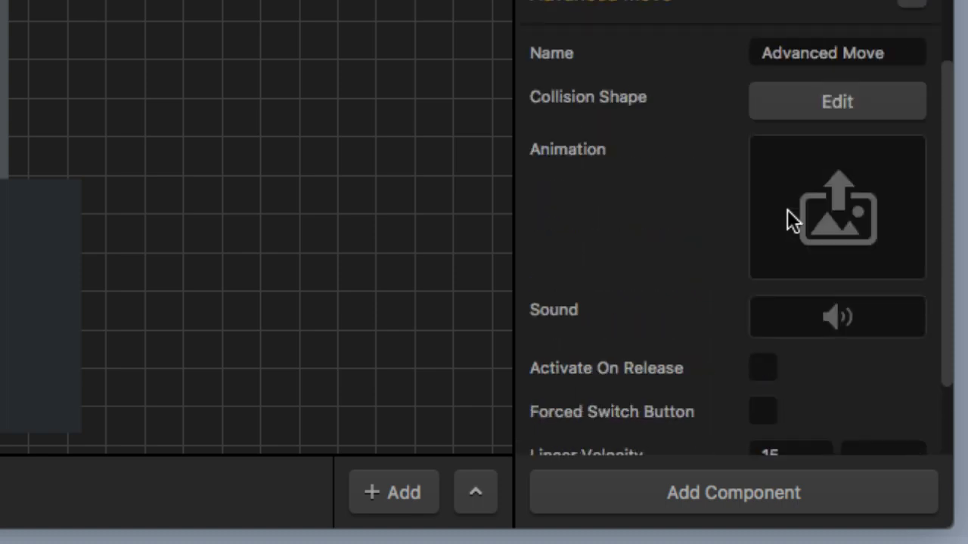
scroll(787, 210, up, 5)
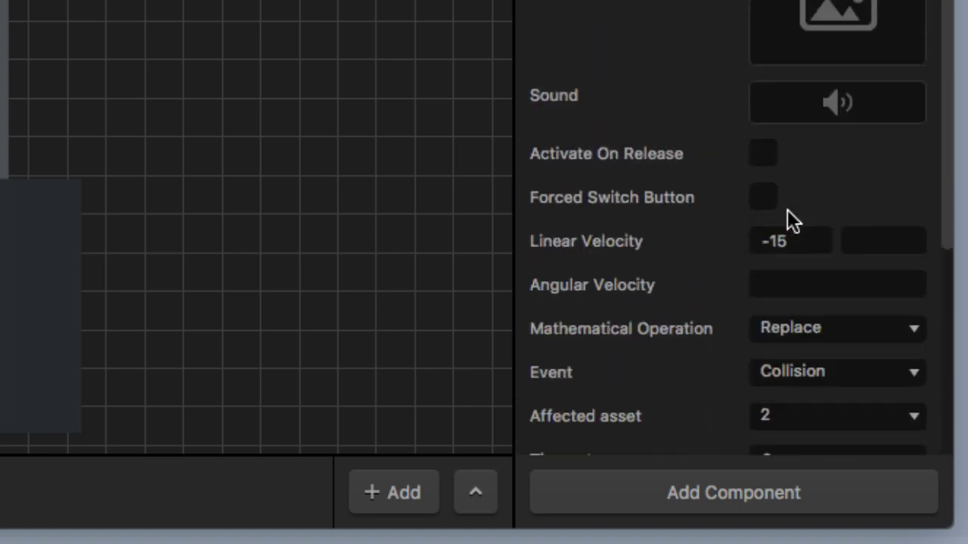
scroll(787, 210, down, 2)
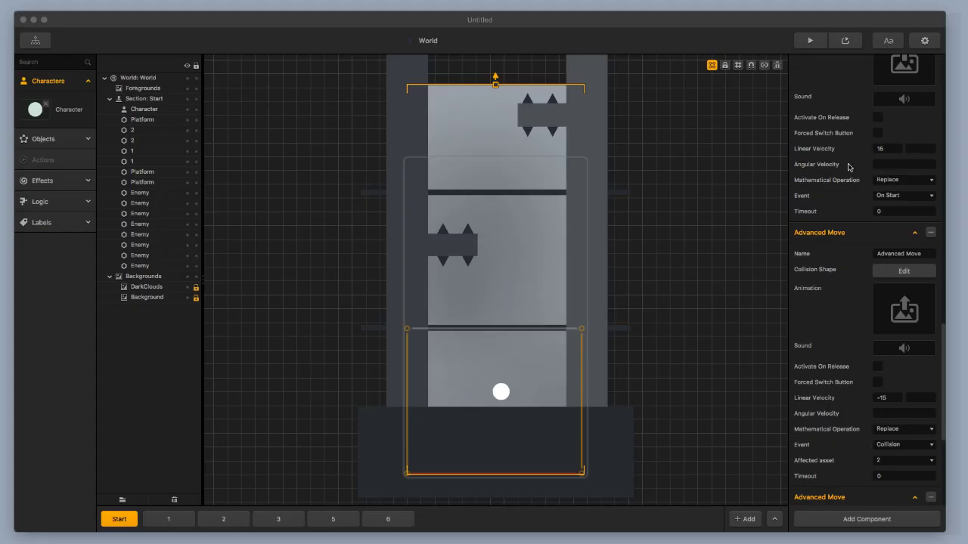
Preview a round to watch the ball move between the tower walls, and close the preview.
click(806, 39)
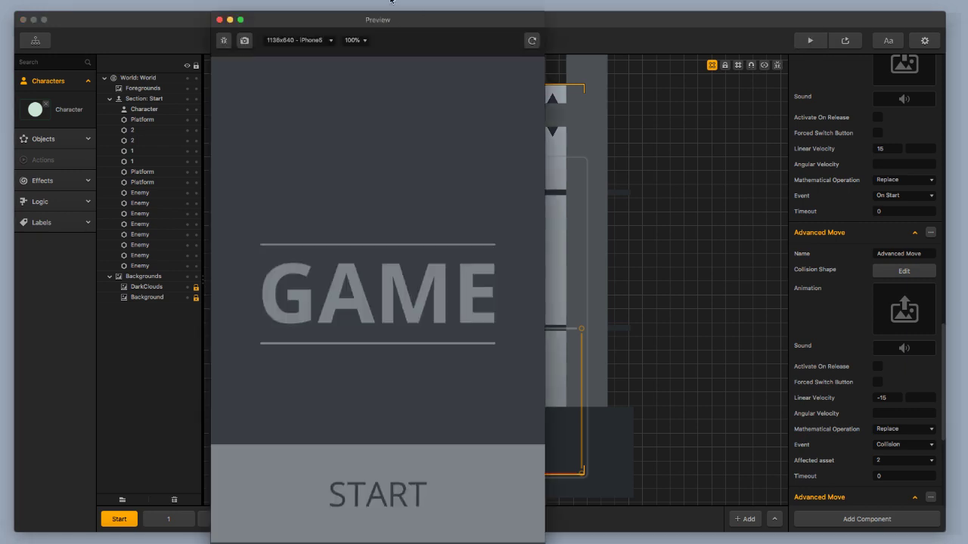
drag(393, 18, 466, 0)
click(463, 460)
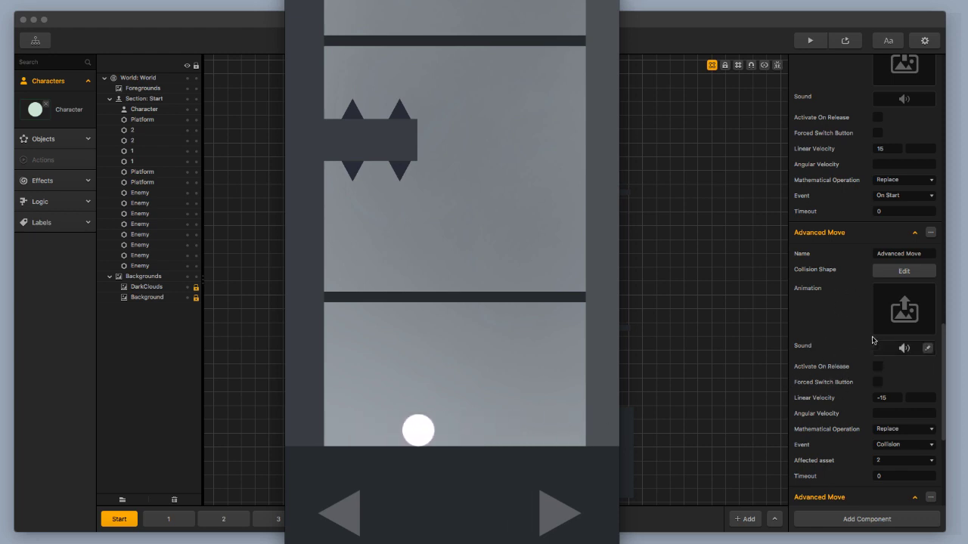
key(Escape)
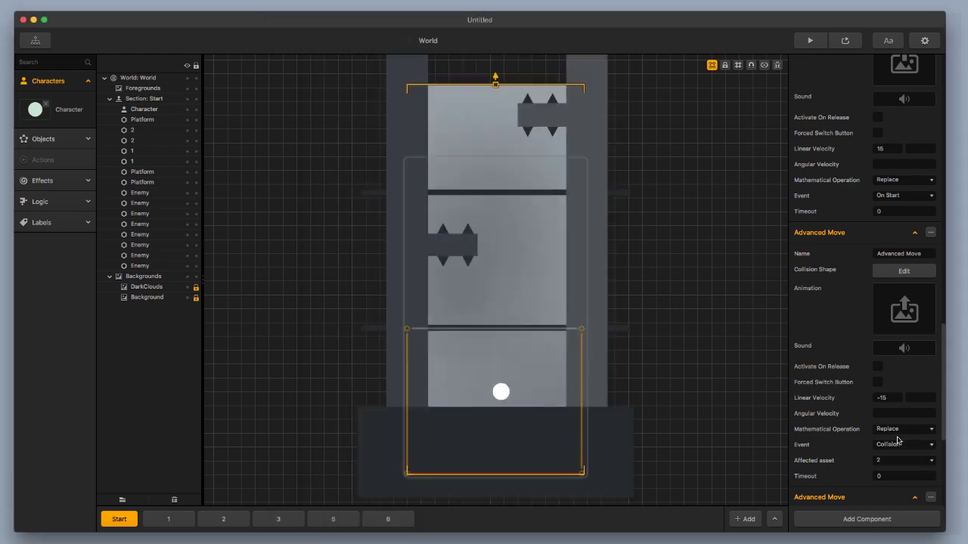
Assign the orange triangle image as the Animation of the Advanced Move triggered by collision with asset 2.
mouse_move(912, 312)
mouse_move(966, 393)
mouse_down()
mouse_move(913, 334)
mouse_move(967, 401)
mouse_up()
drag(967, 352, 904, 308)
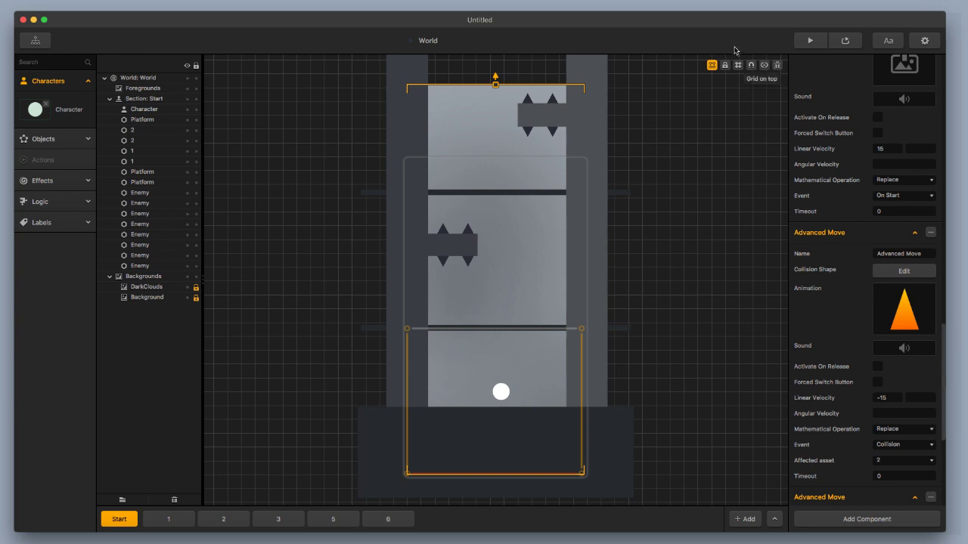
Preview a round to test the Advanced Move animation when the ball hits the wall, and close the preview.
key(super+p)
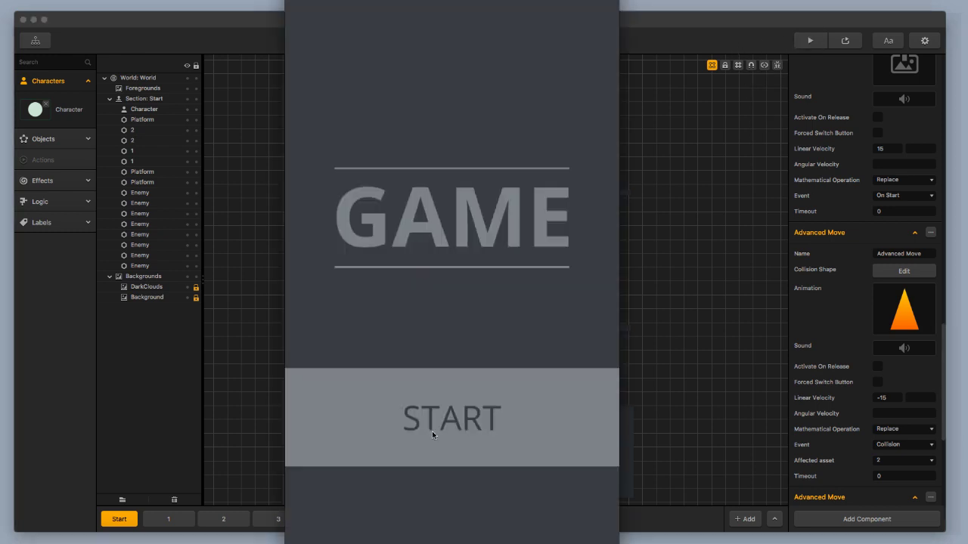
click(431, 436)
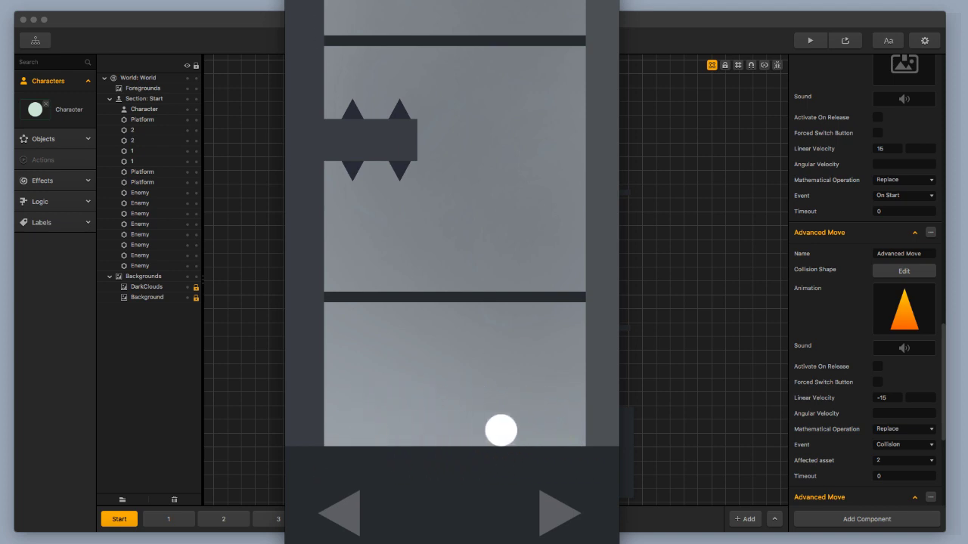
click(642, 221)
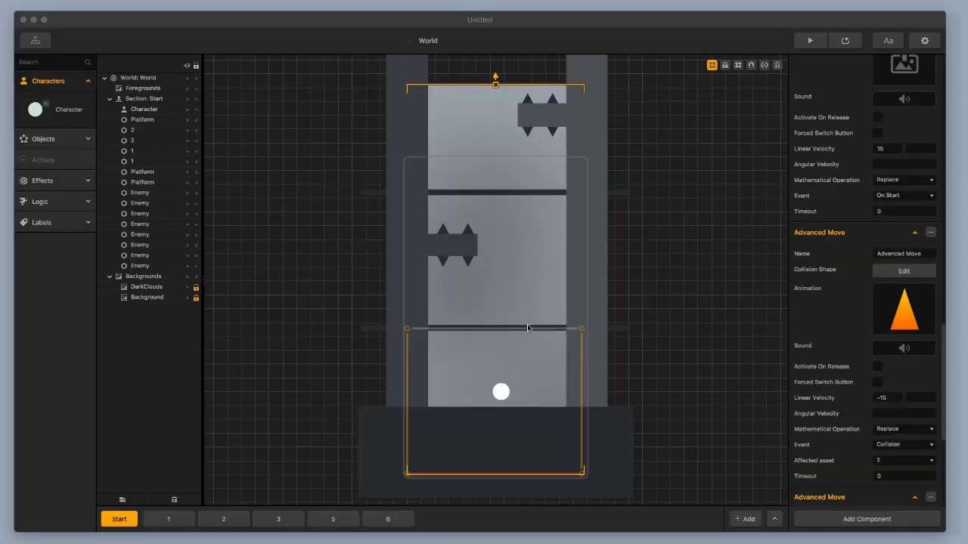
In World UI, shrink the Character Button to a scale of about 5.8 by 12.1 and place it over the left half of the game frame.
click(35, 40)
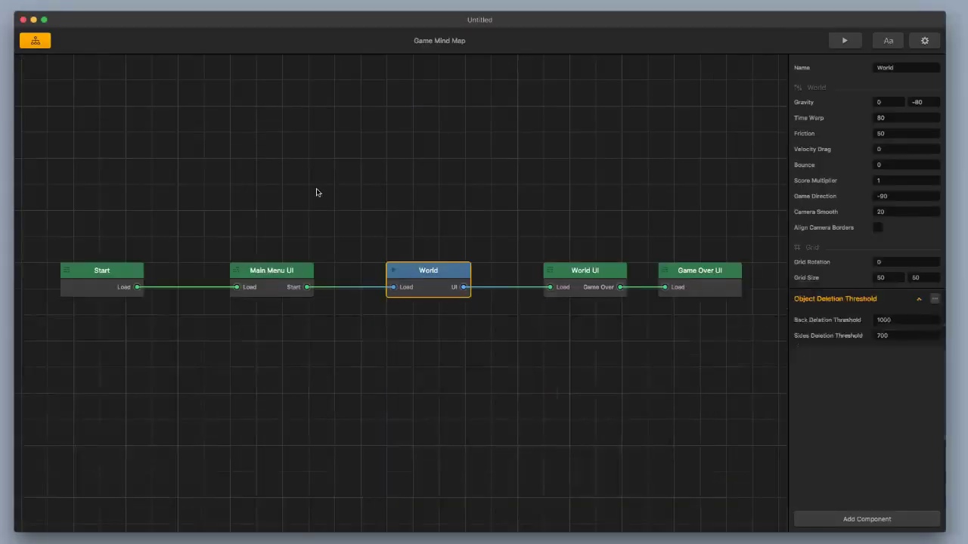
double_click(582, 272)
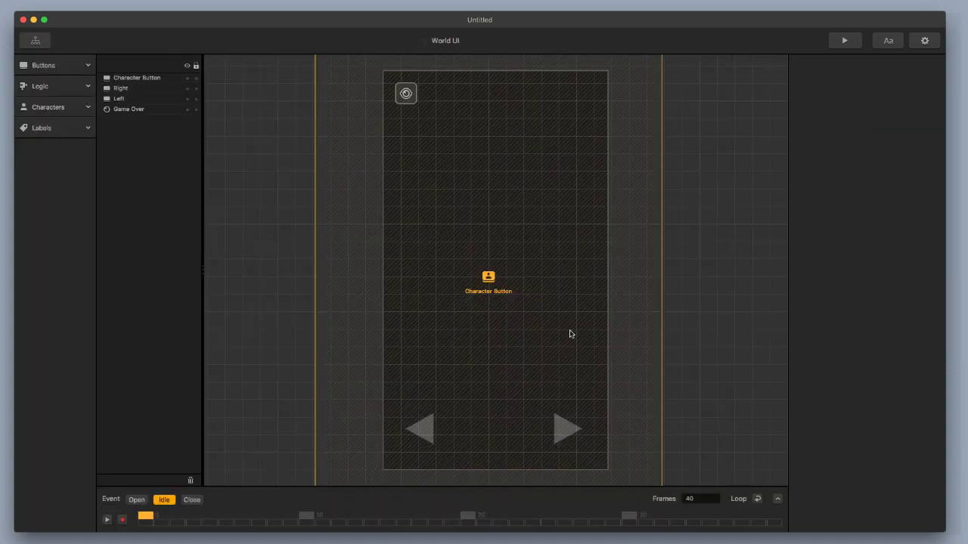
scroll(542, 356, down, 5)
scroll(542, 356, up, 2)
click(541, 302)
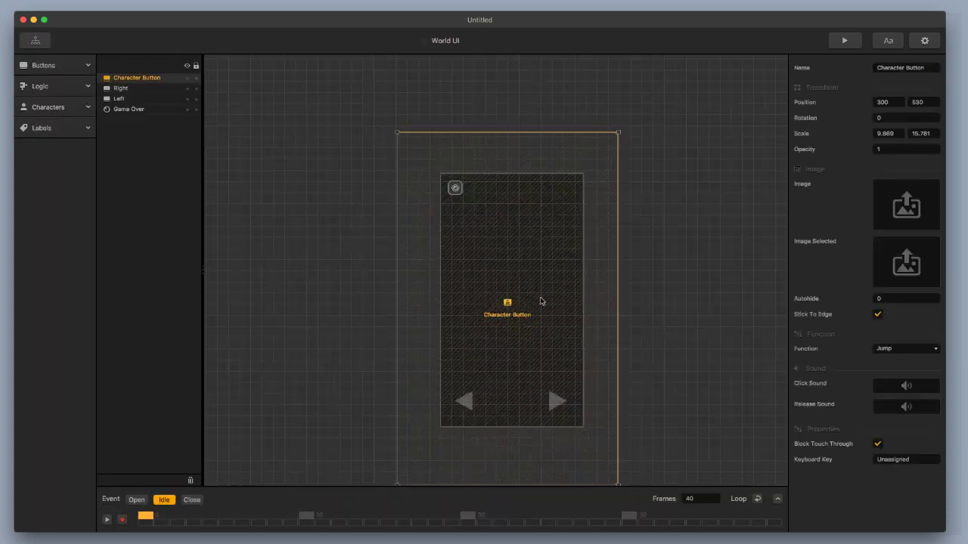
drag(618, 133, 527, 215)
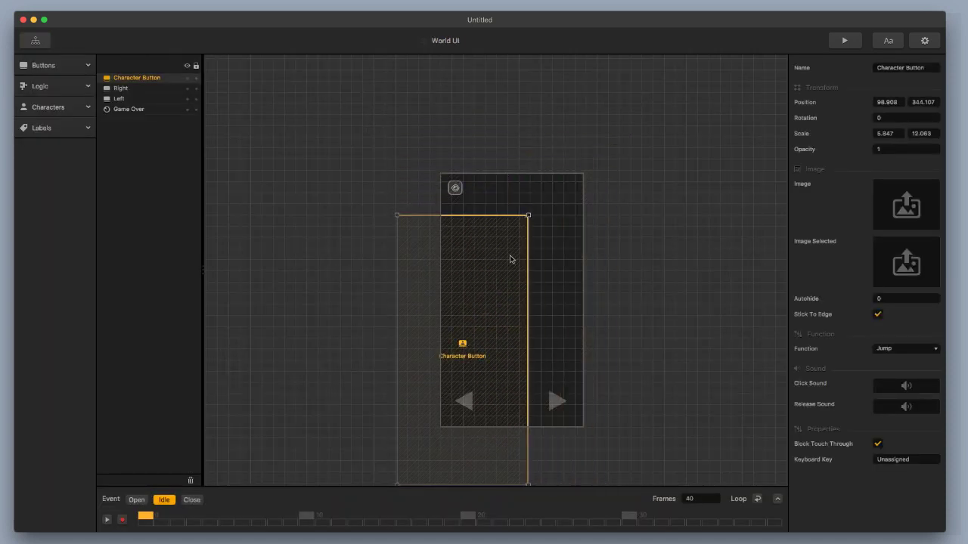
drag(510, 259, 488, 219)
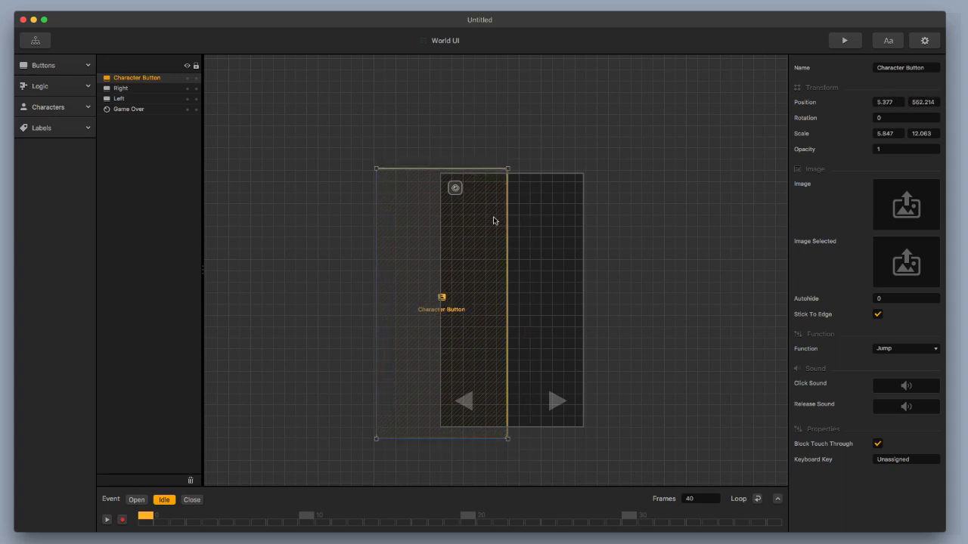
Duplicate the Character Button over the right half of the game frame, and configure the copy as Right Button with the Component Action function.
key(super+Right)
mouse_move(551, 246)
mouse_down()
mouse_move(564, 244)
mouse_move(553, 246)
mouse_up()
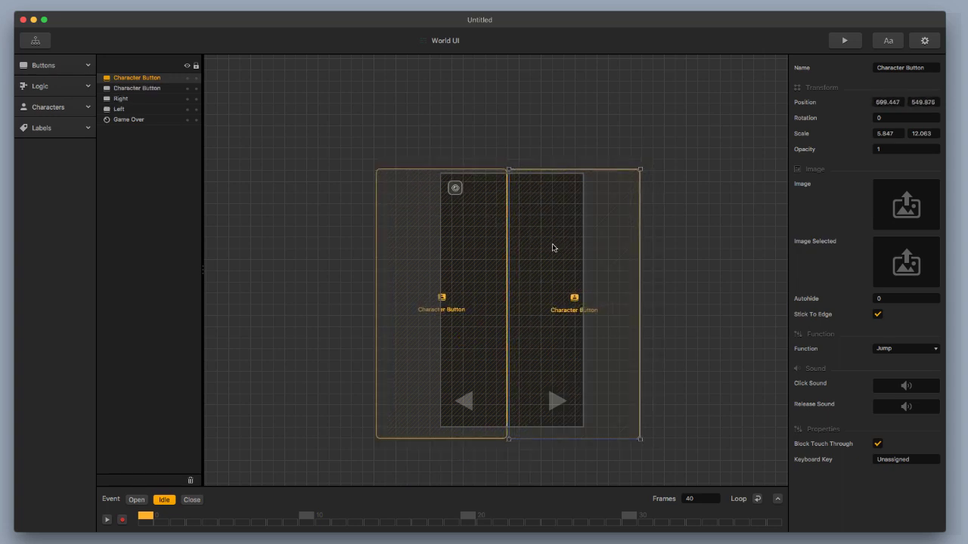
click(904, 350)
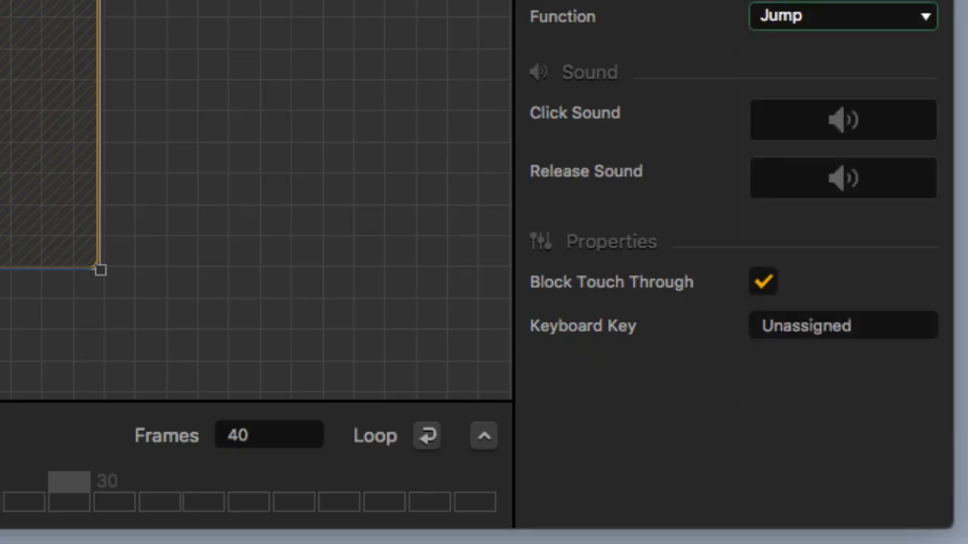
click(831, 12)
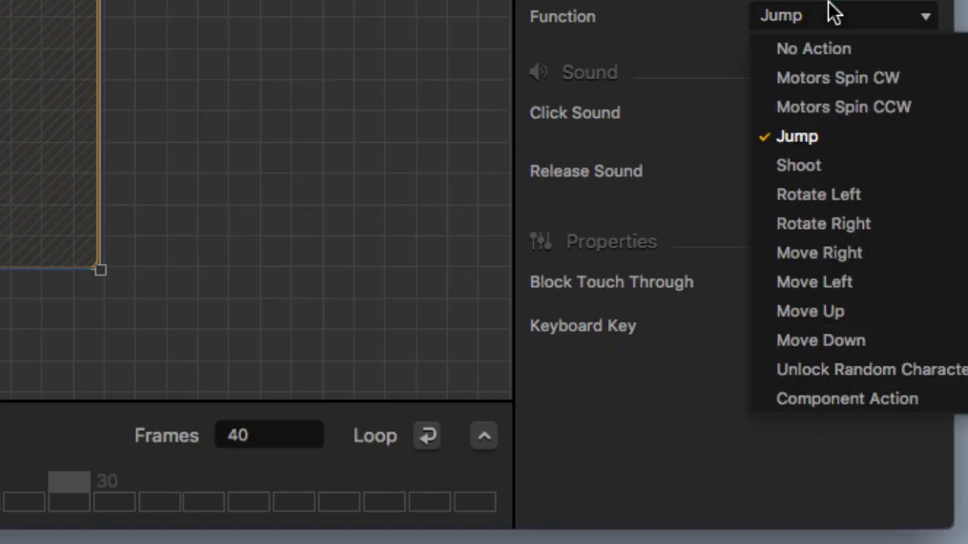
click(896, 400)
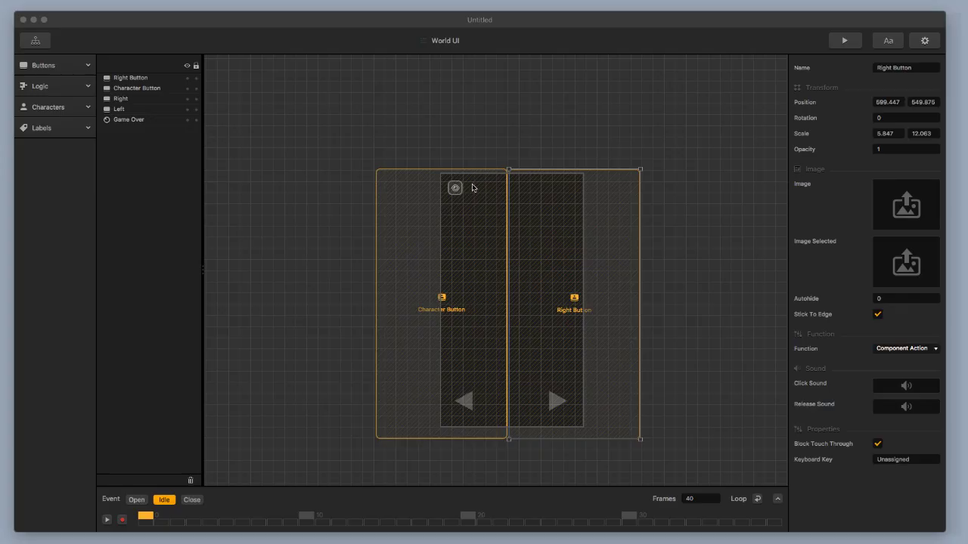
In World, set the Event of the Character's Advanced Move with the orange triangle animation to Button - Right Button.
click(44, 46)
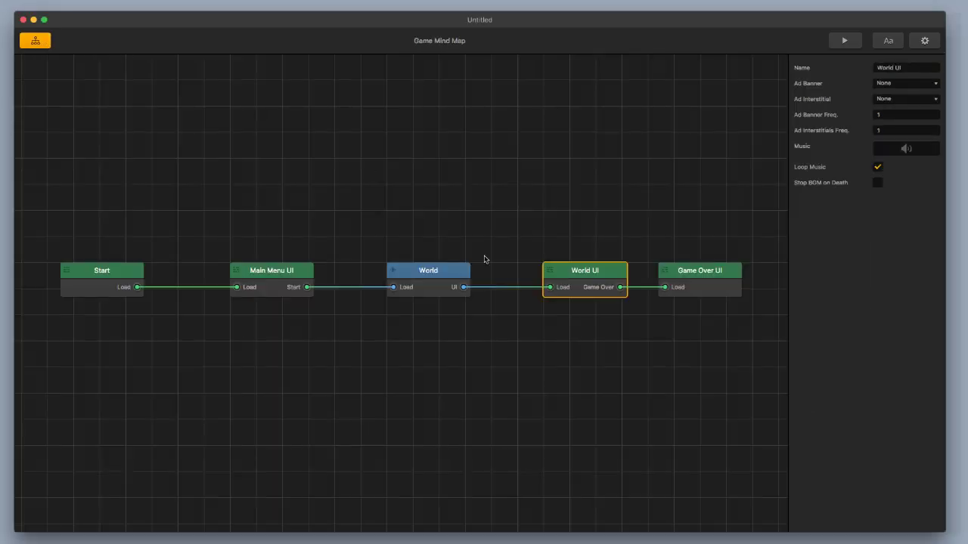
double_click(452, 280)
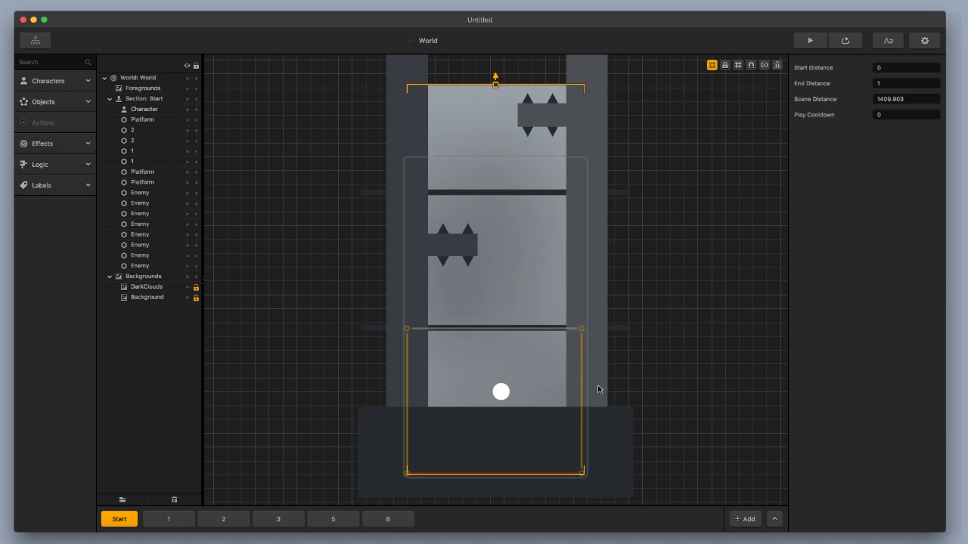
click(82, 81)
click(37, 109)
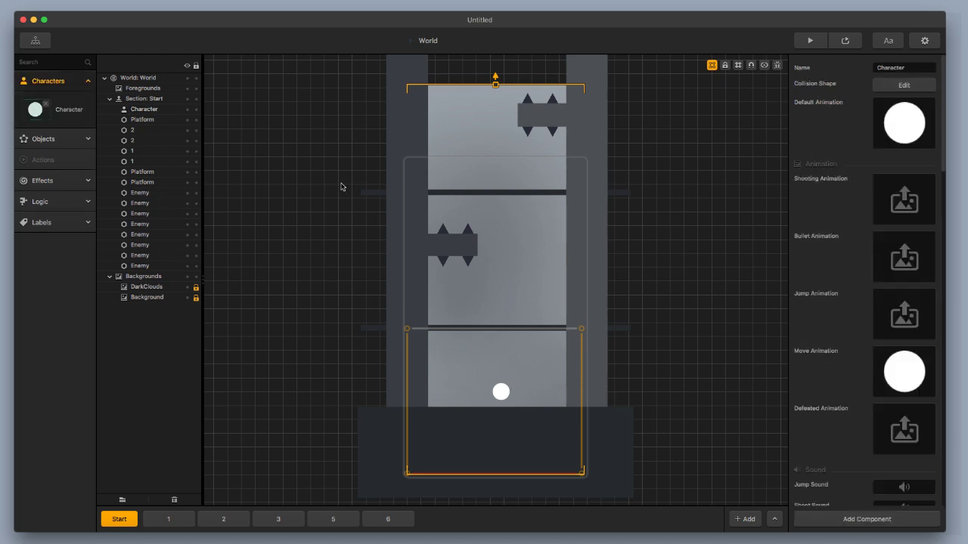
scroll(830, 418, down, 10)
scroll(829, 418, down, 15)
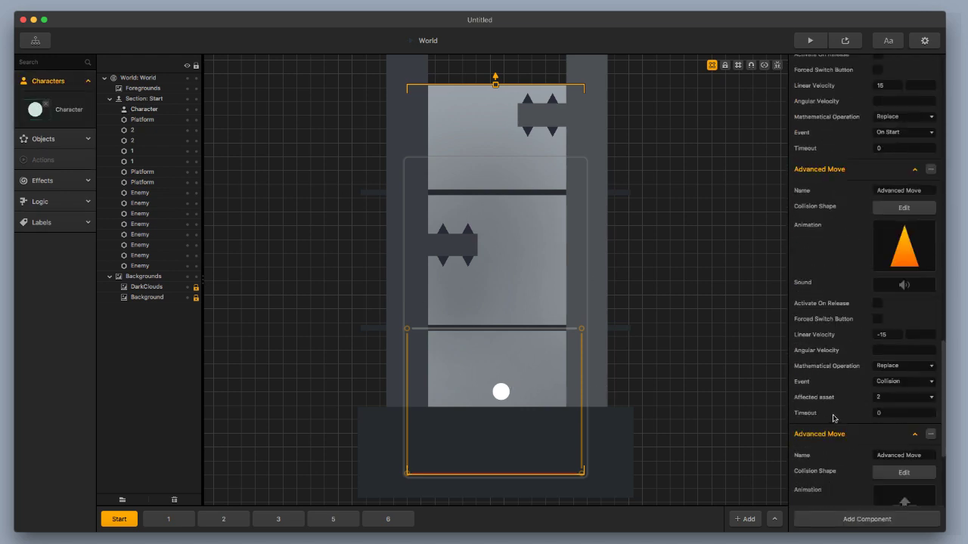
click(894, 319)
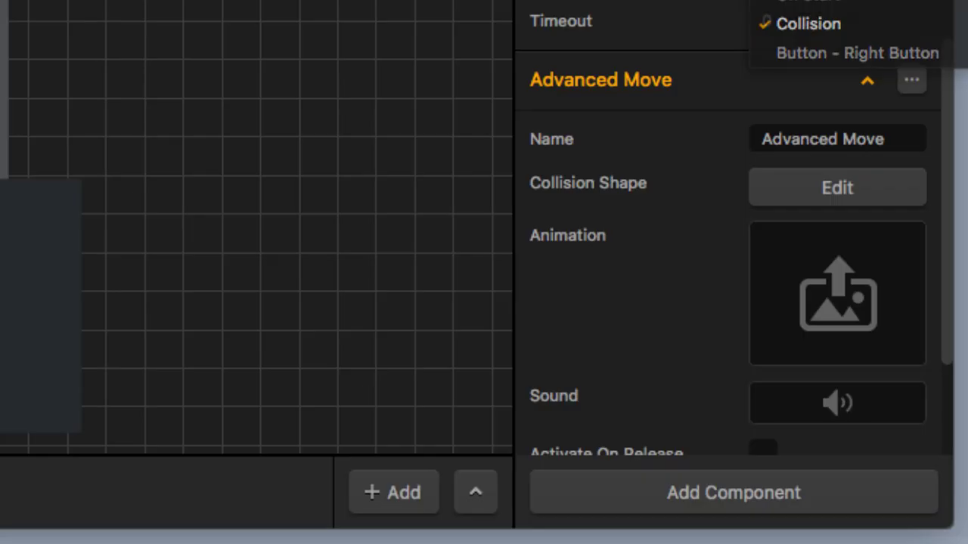
key(Escape)
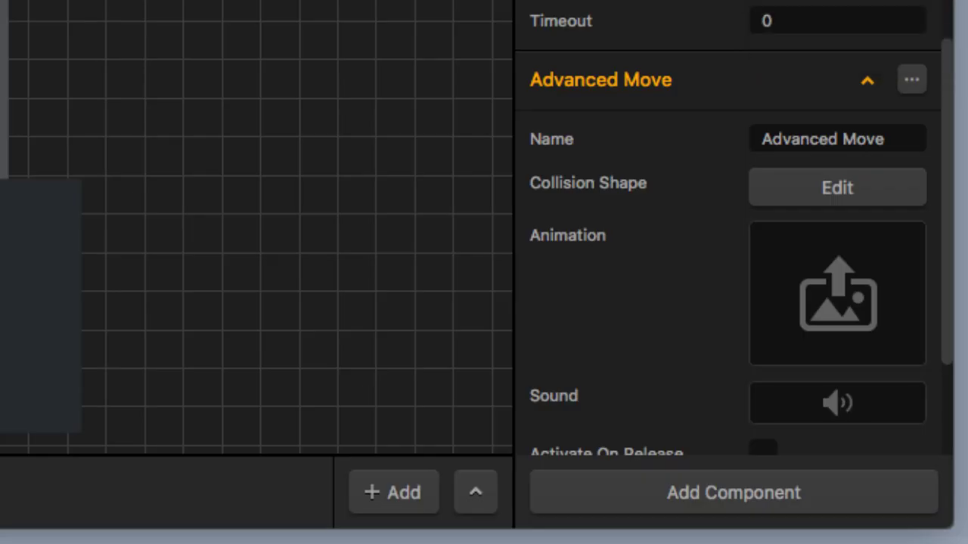
scroll(685, 9, up, 5)
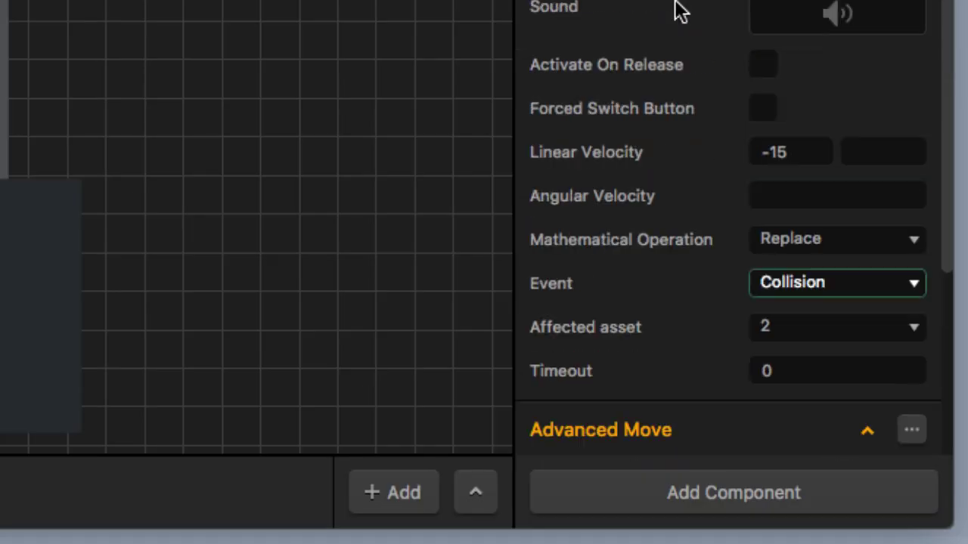
click(812, 289)
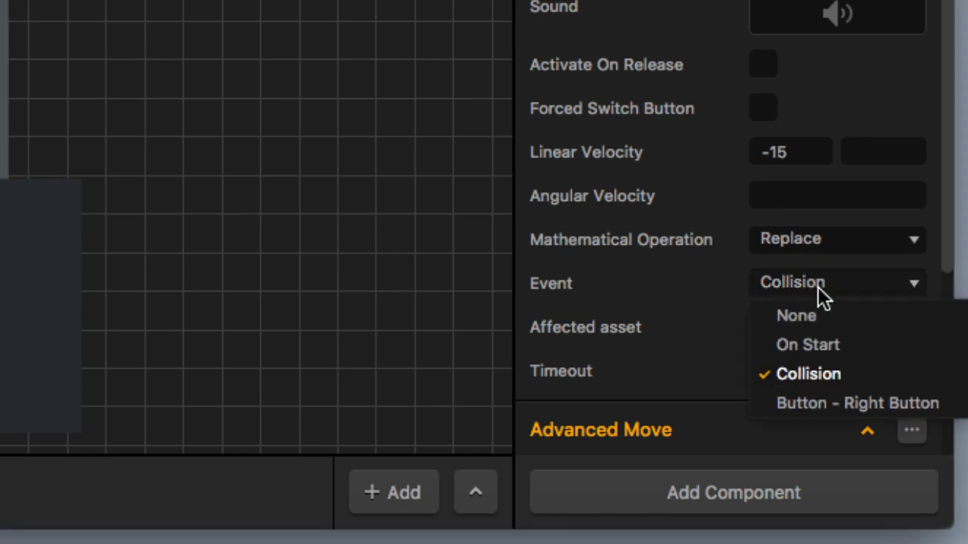
click(834, 404)
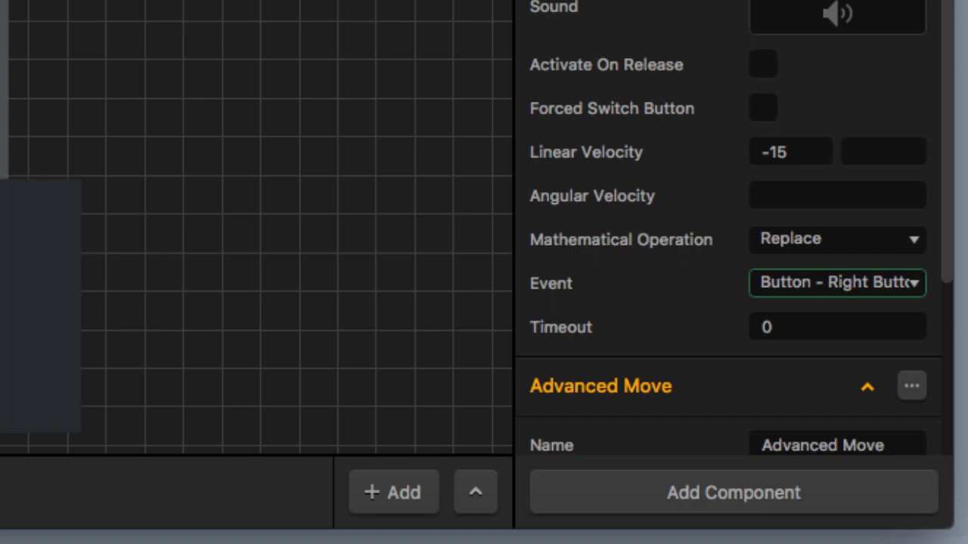
Preview a round to test the Advanced Move triggered by Right Button, moving the ball left and right between the walls.
scroll(633, 6, up, 2)
scroll(633, 6, down, 10)
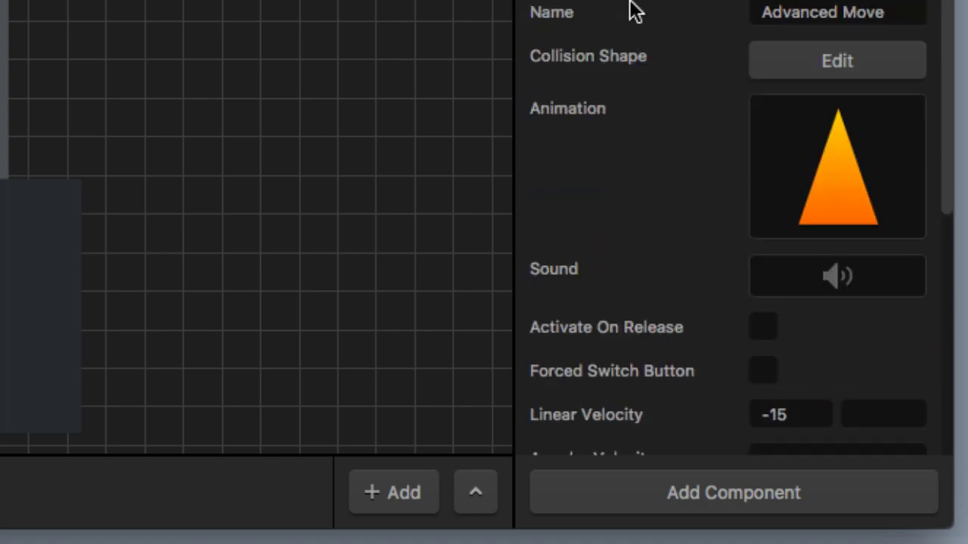
mouse_move(809, 201)
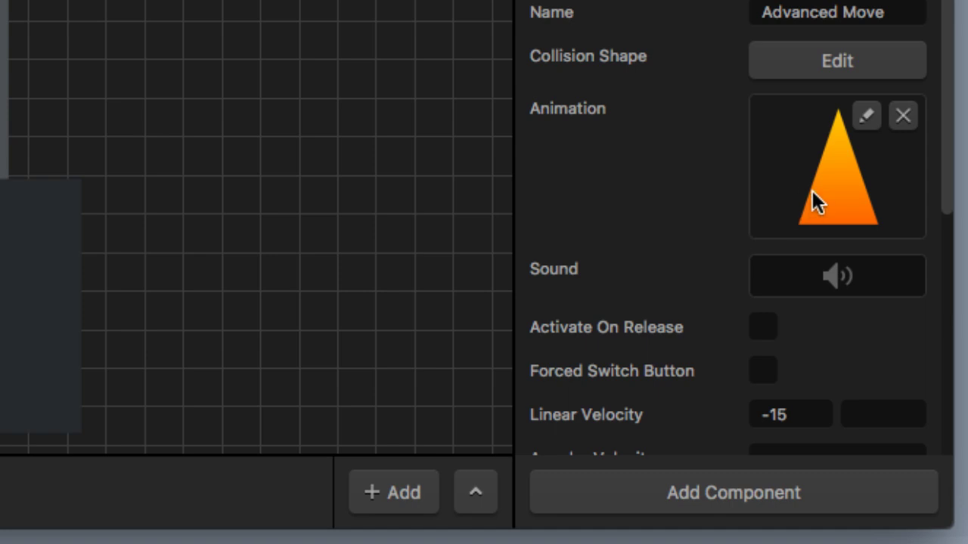
scroll(789, 318, down, 5)
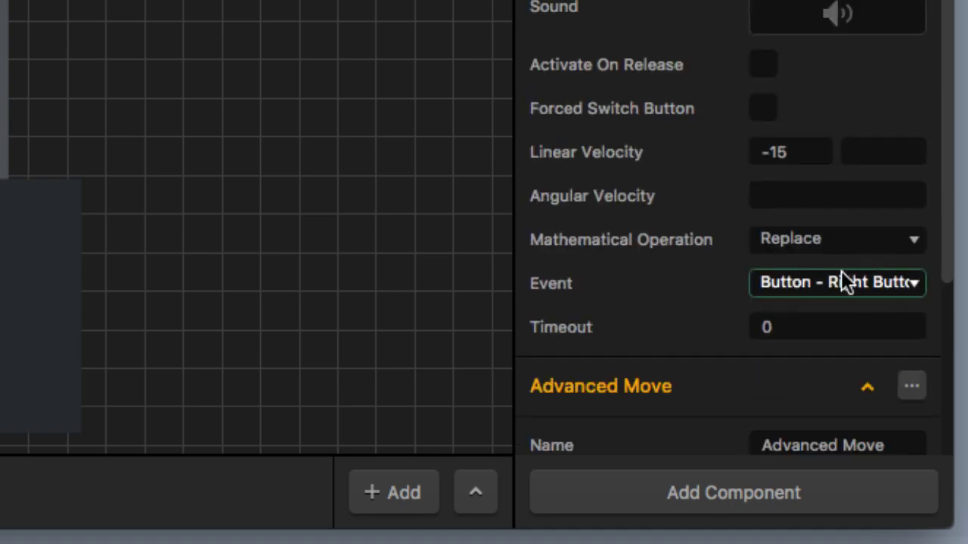
scroll(767, 241, up, 2)
scroll(767, 241, up, 3)
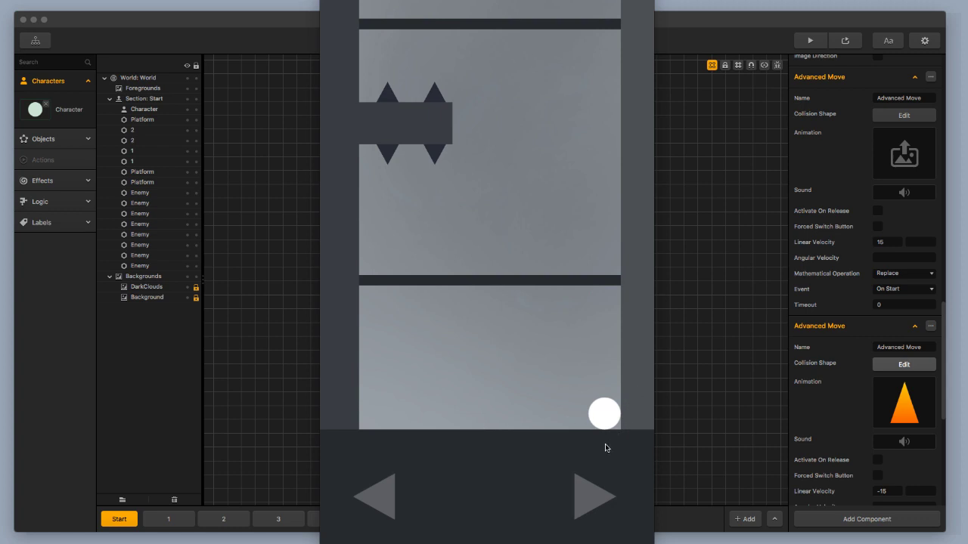
key(Left)
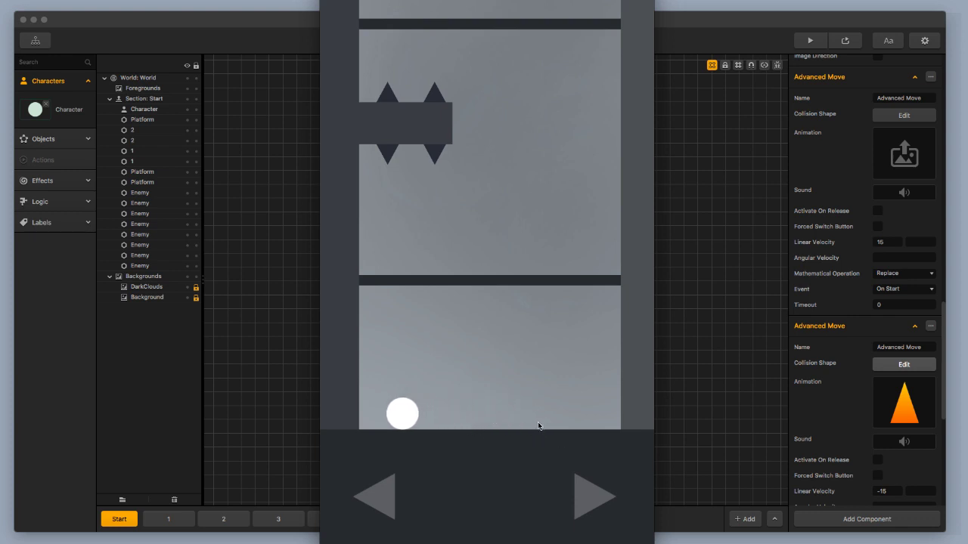
key(Left)
key(Right)
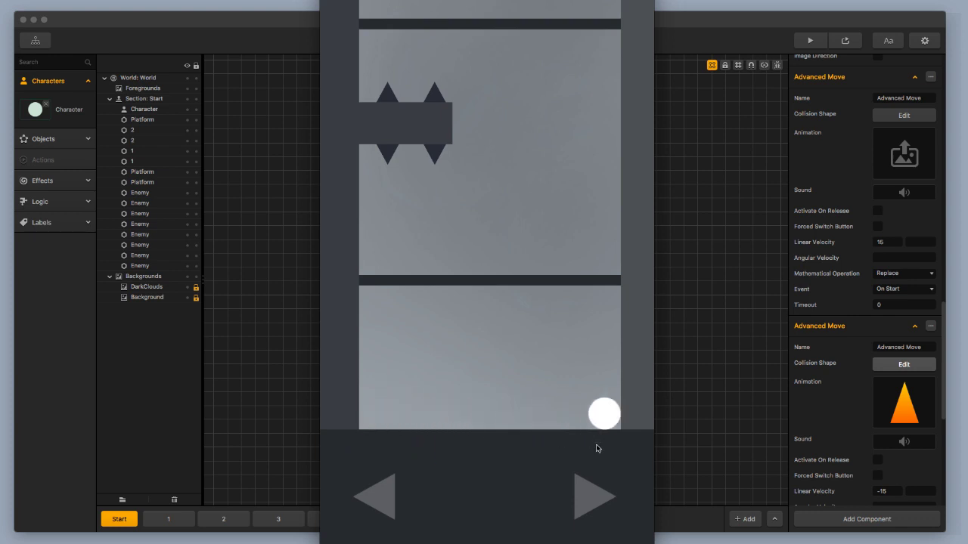
key(Left)
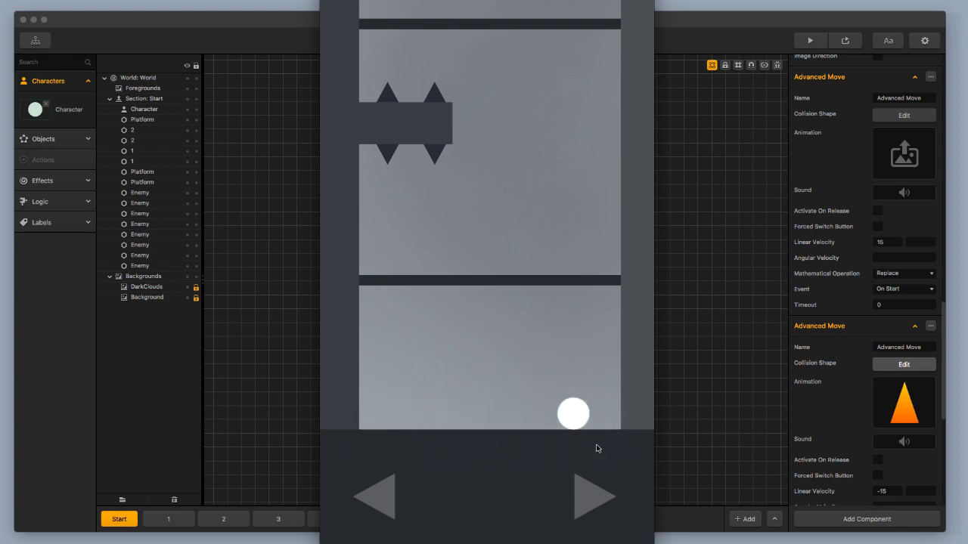
key(Left)
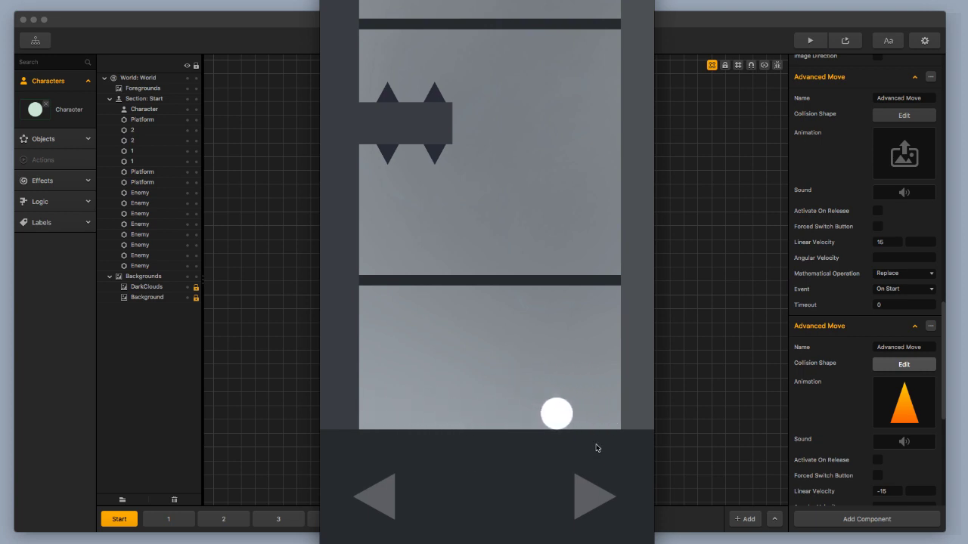